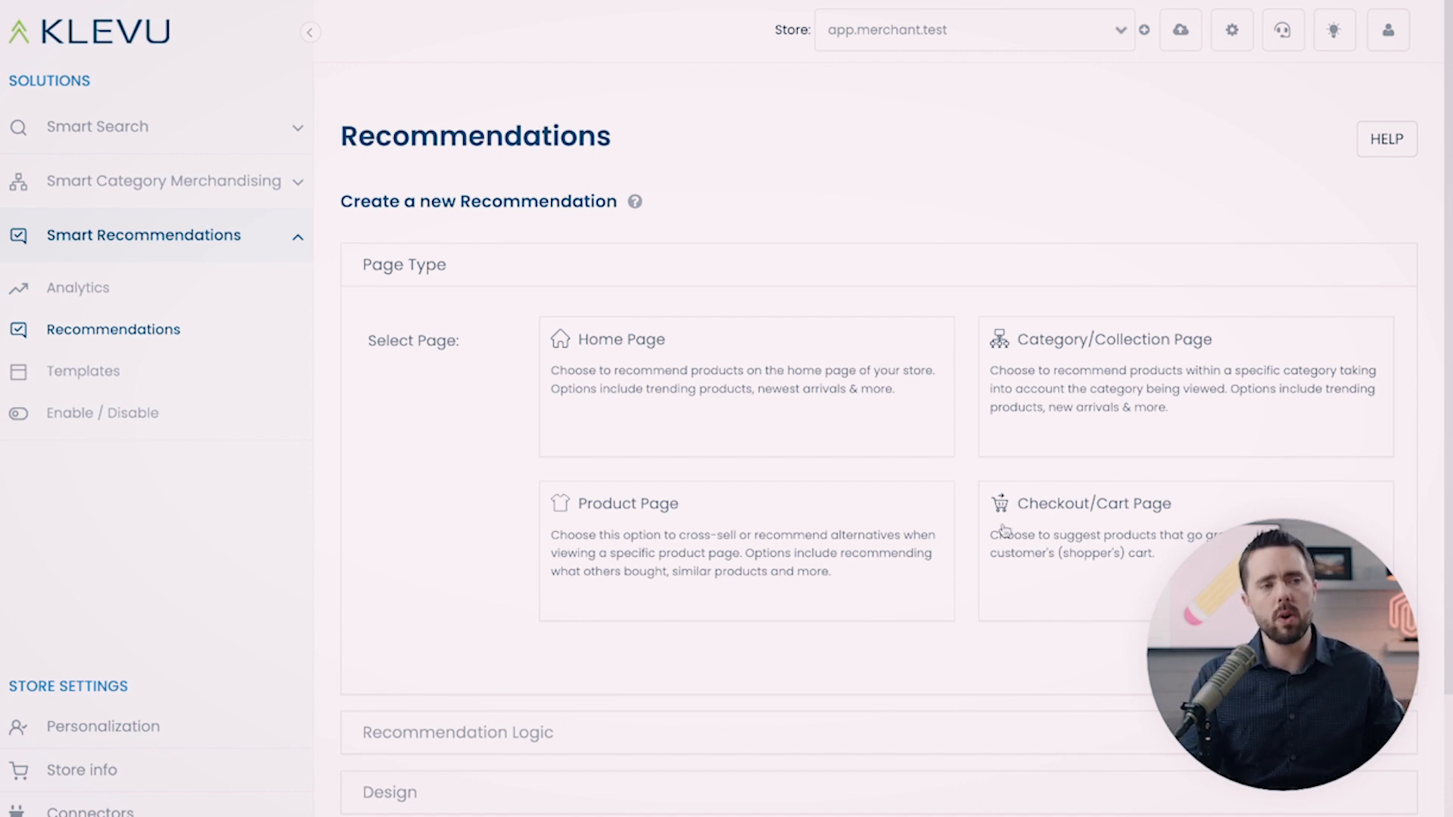
Set the new recommendation's page type to Home Page and continue to the recommendation logic
left_click(867, 421)
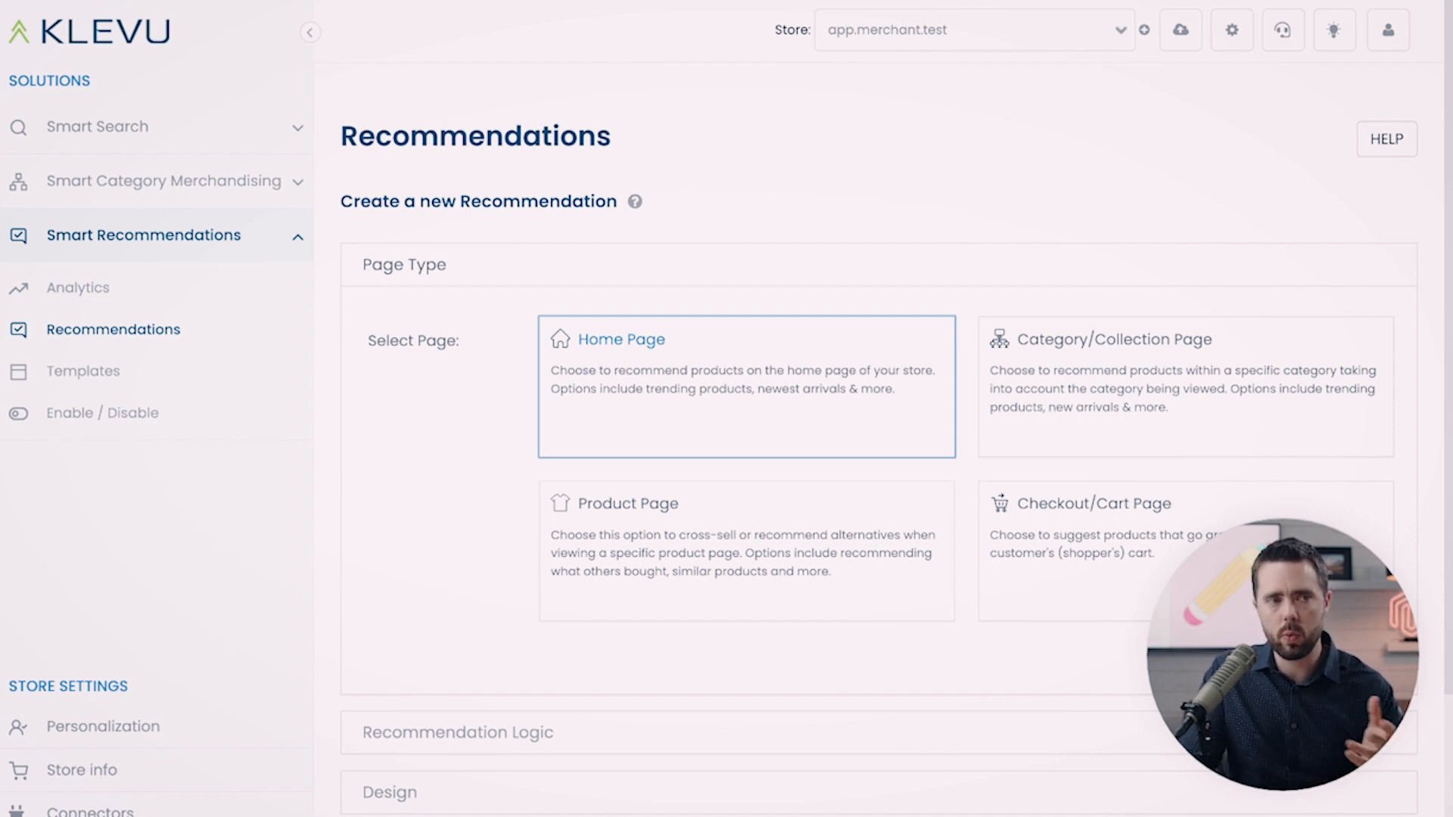
left_click(1359, 657)
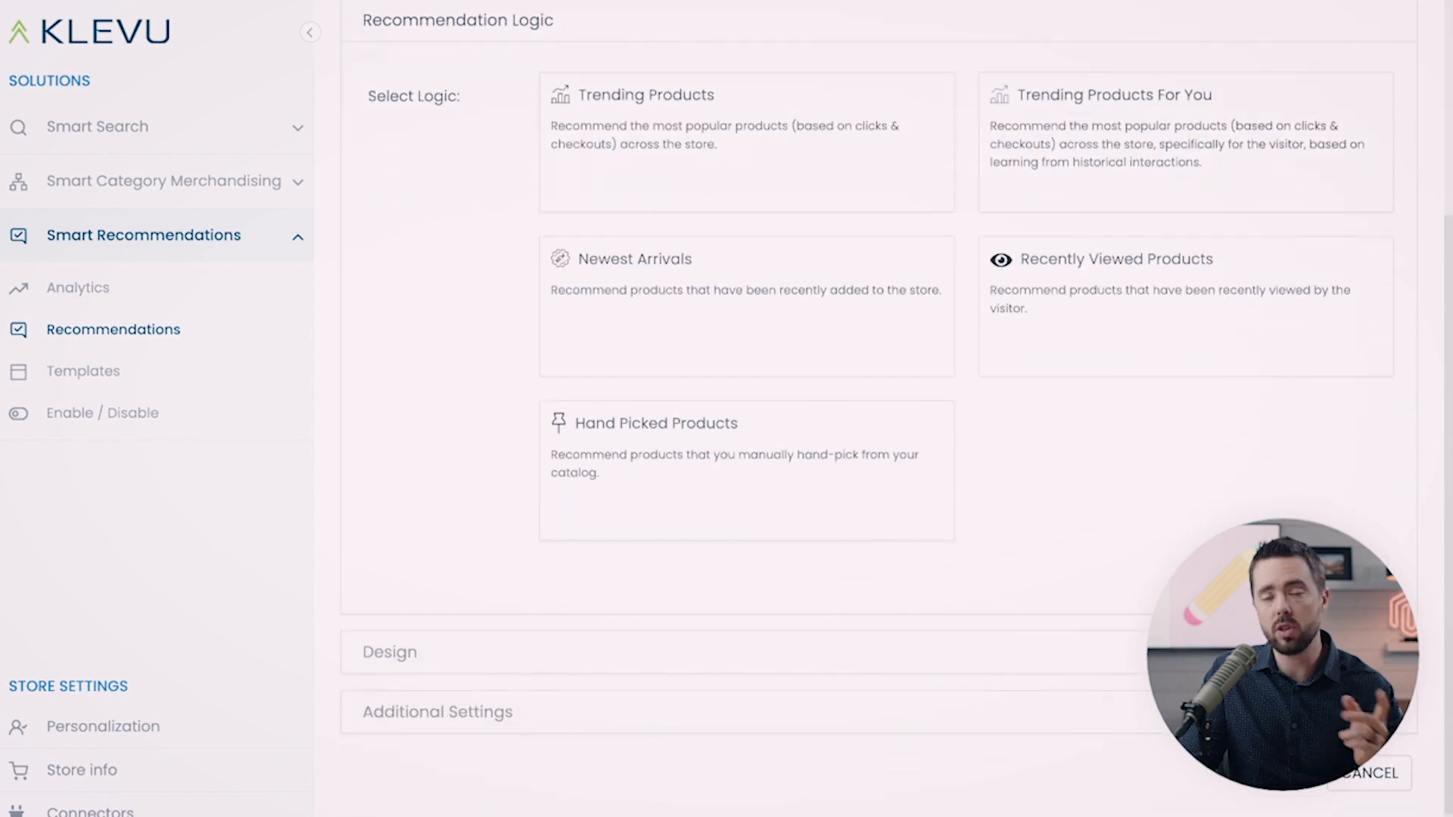
scroll(908, 348, "up", 4)
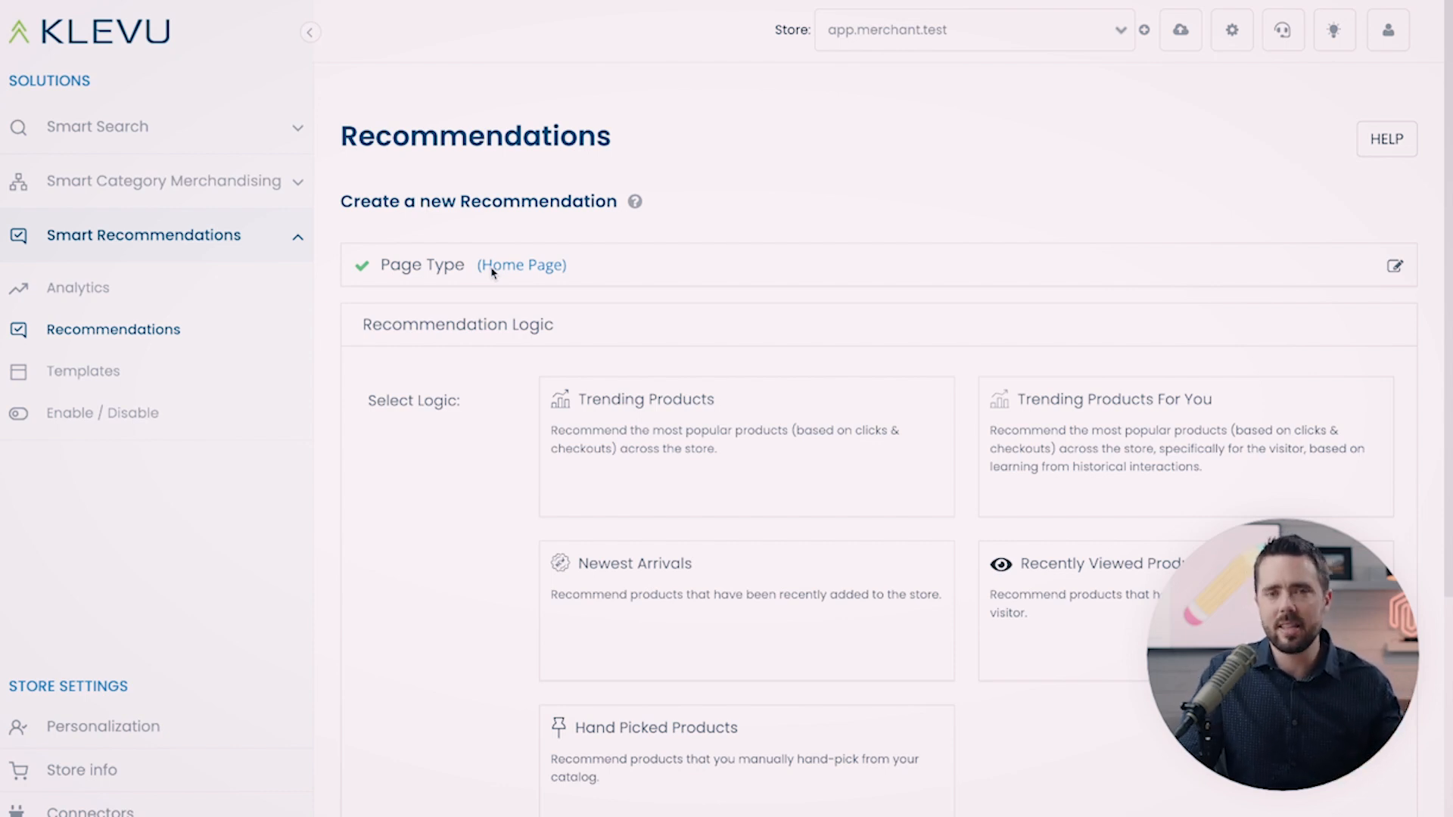
Choose Trending Products as the recommendation logic and continue to the design settings
scroll(548, 354, "down", 2)
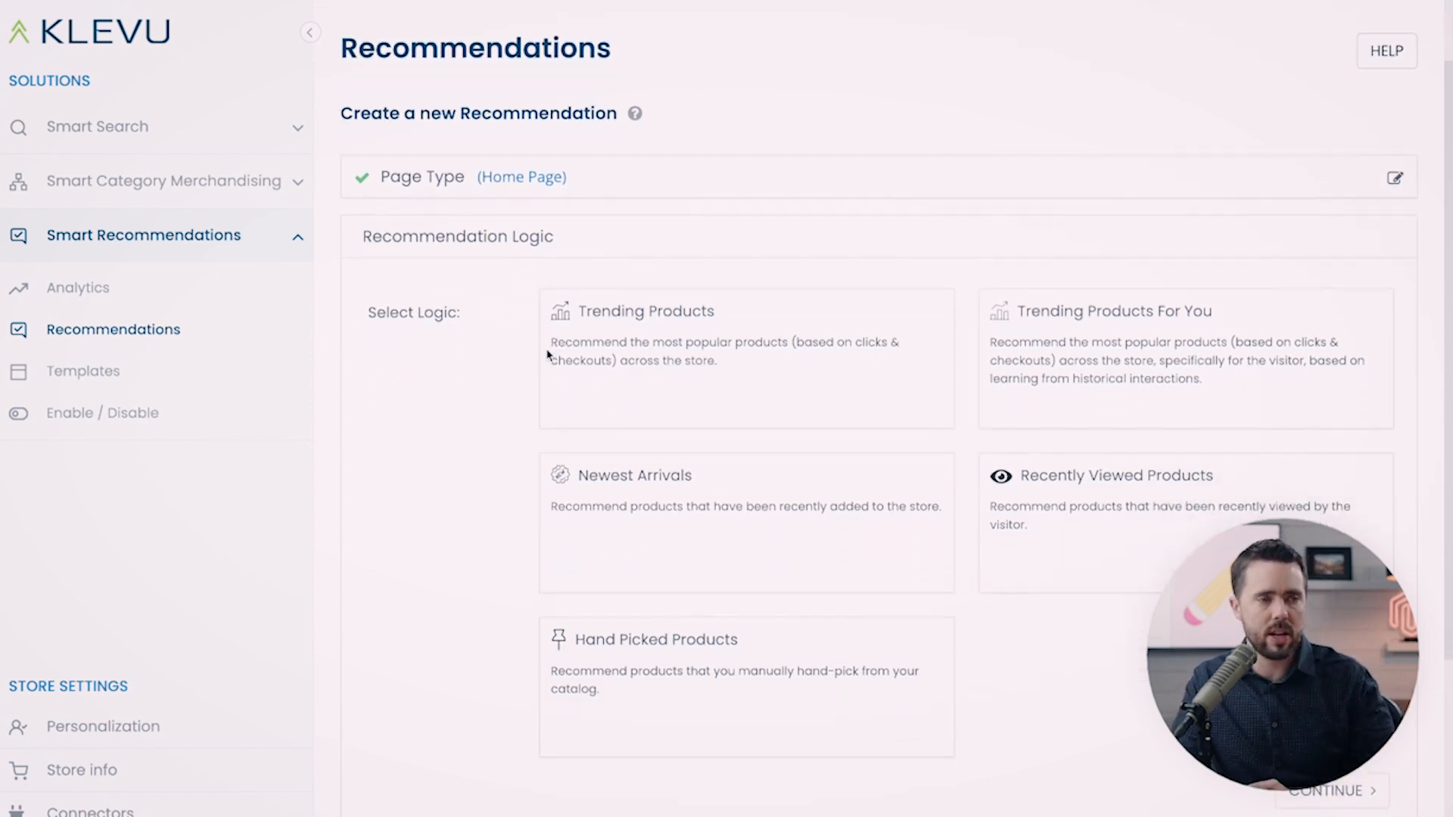
scroll(548, 354, "down", 2)
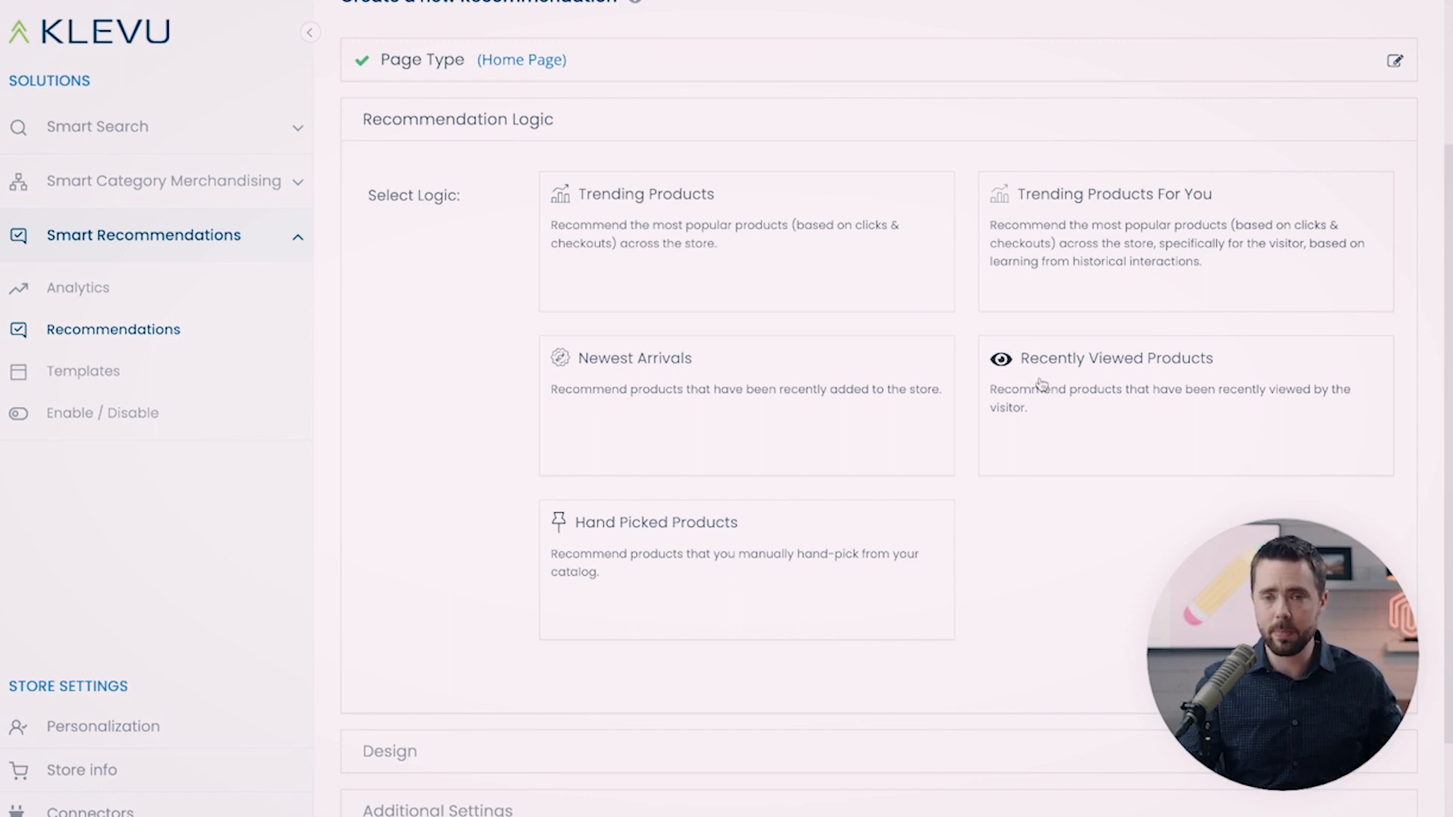
left_click_drag(1042, 382, 1105, 573)
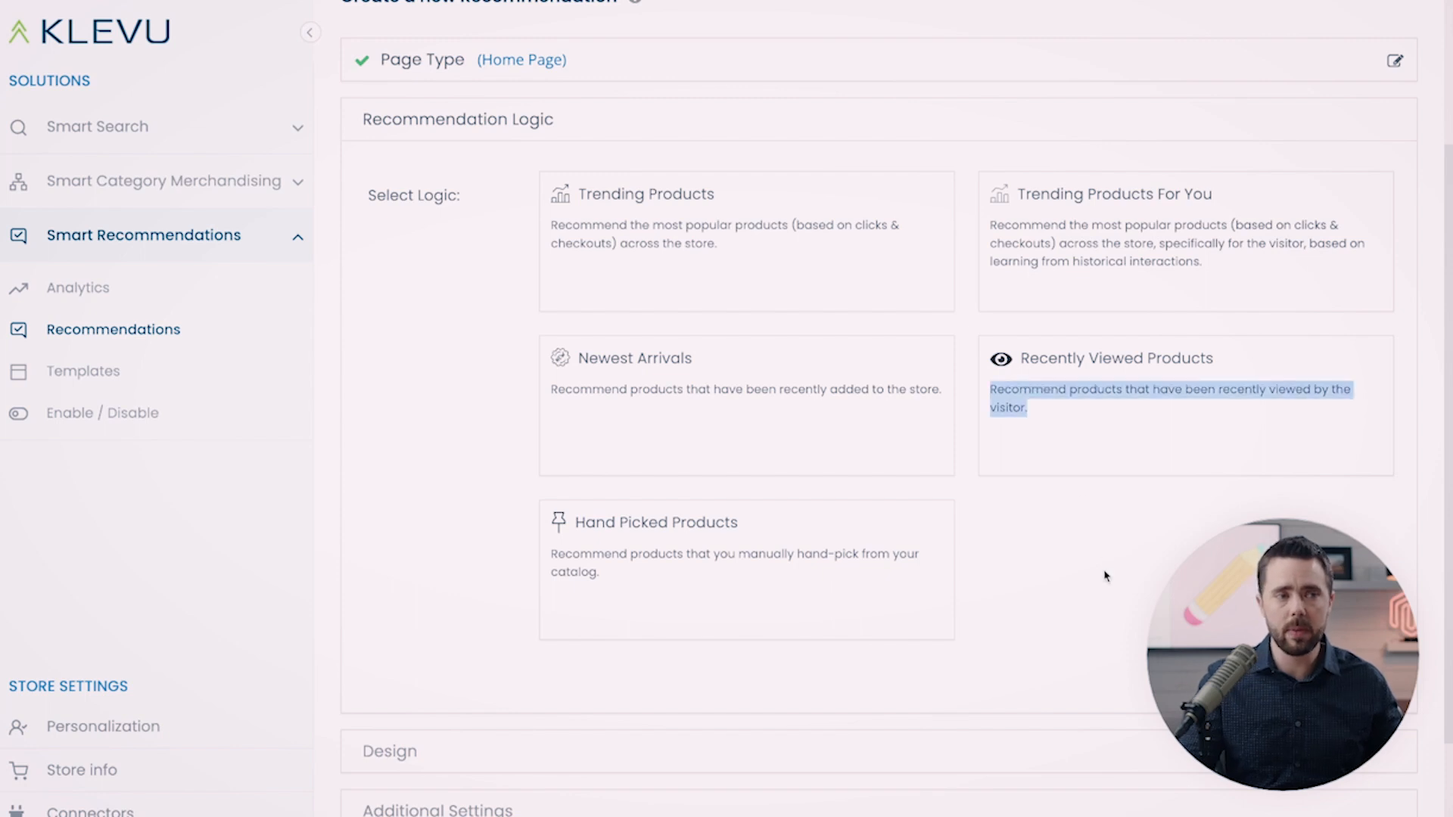
left_click(1105, 573)
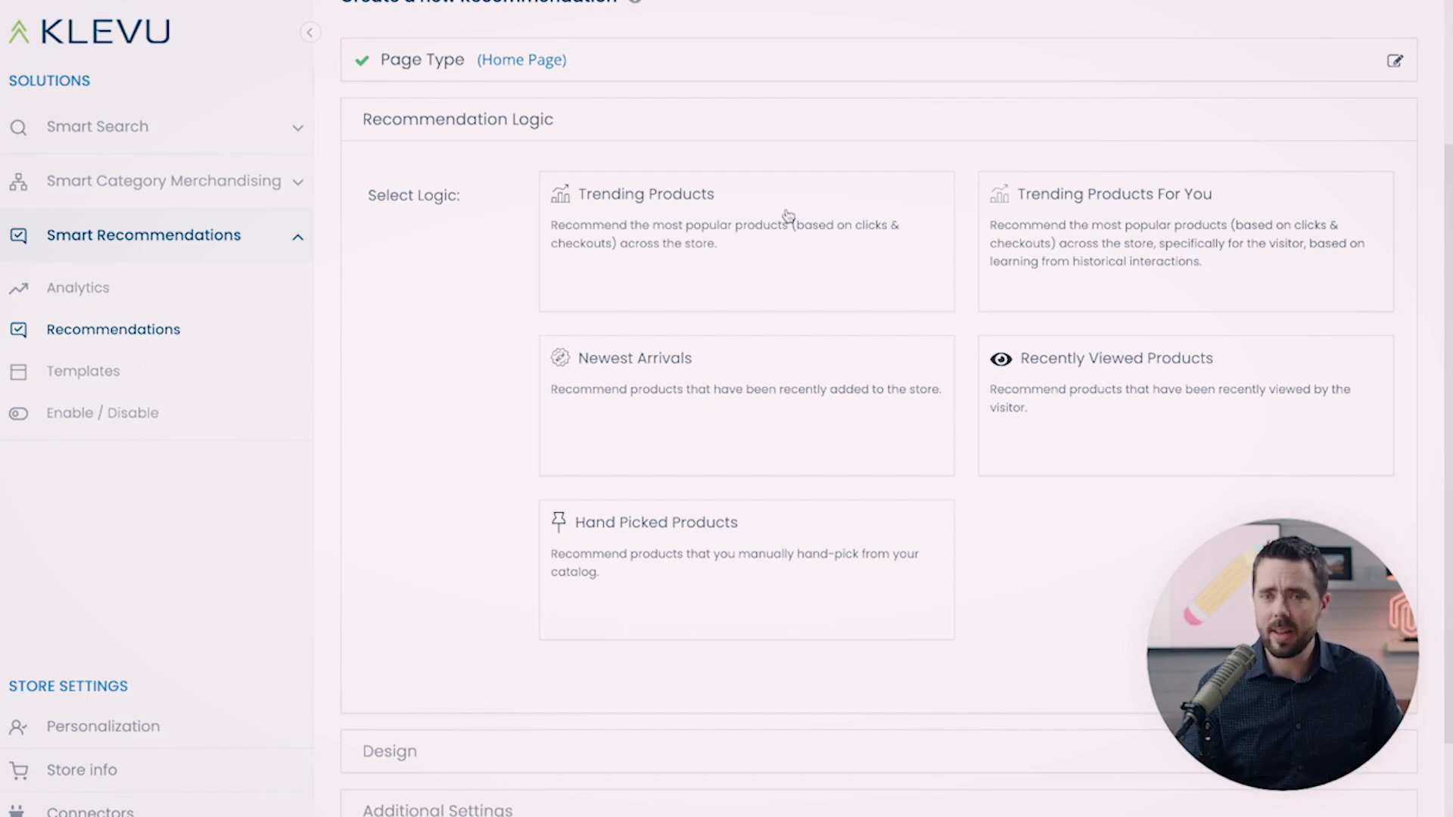
left_click(632, 240)
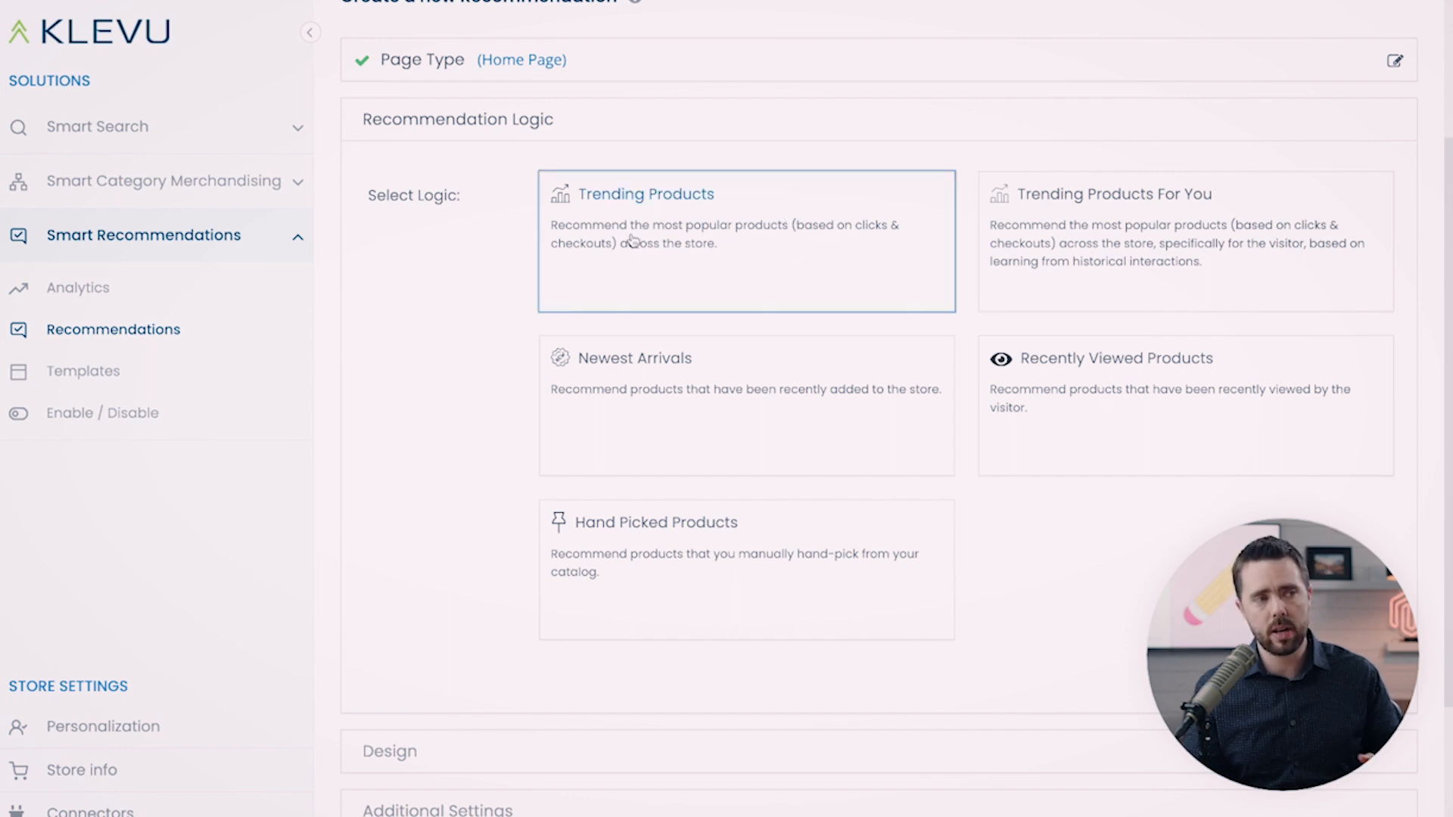
left_click(1331, 678)
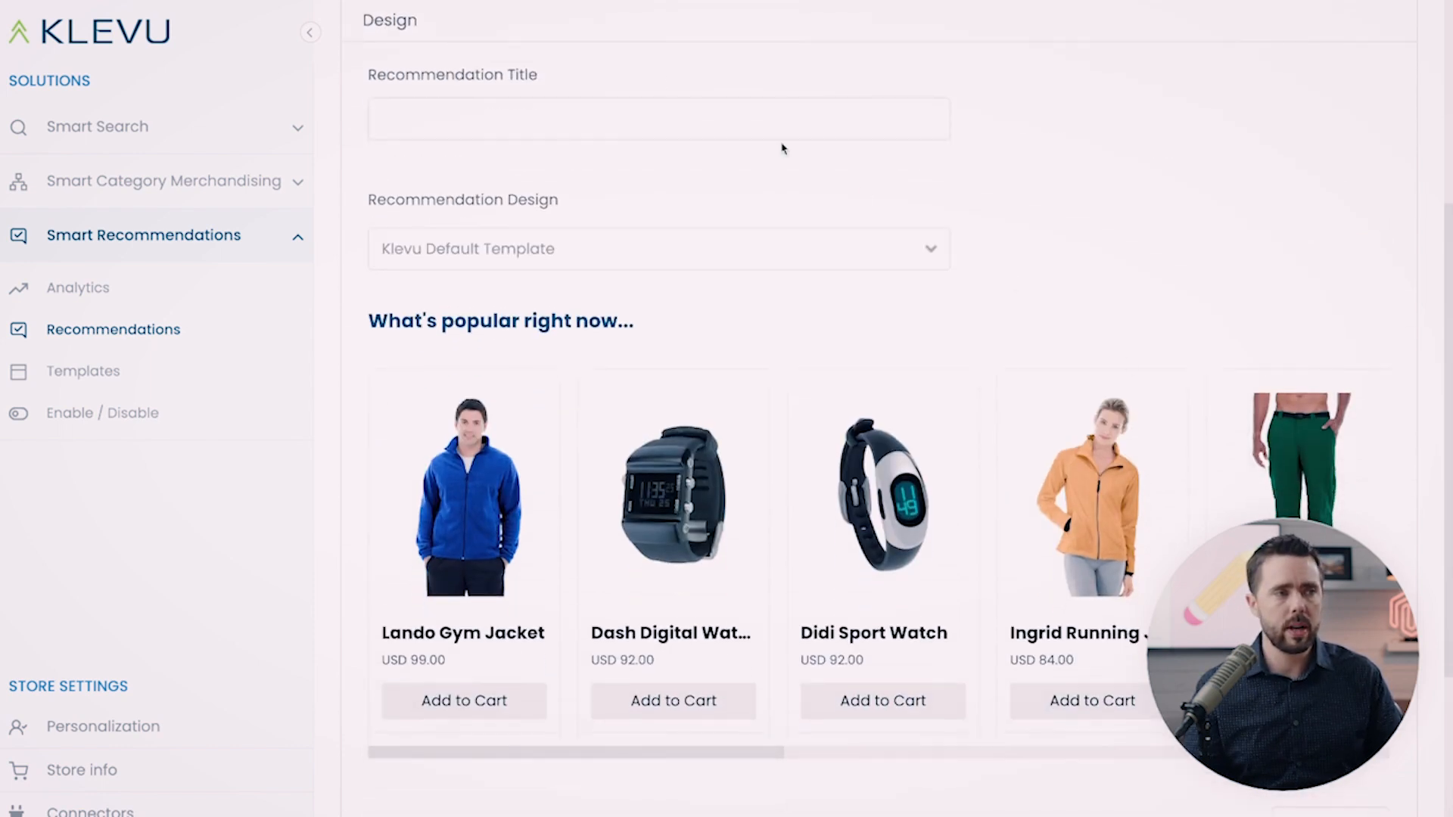
Title the recommendation "What's popular right now:", keep the Klevu Default Template design, and continue to the additional settings
left_click(543, 125)
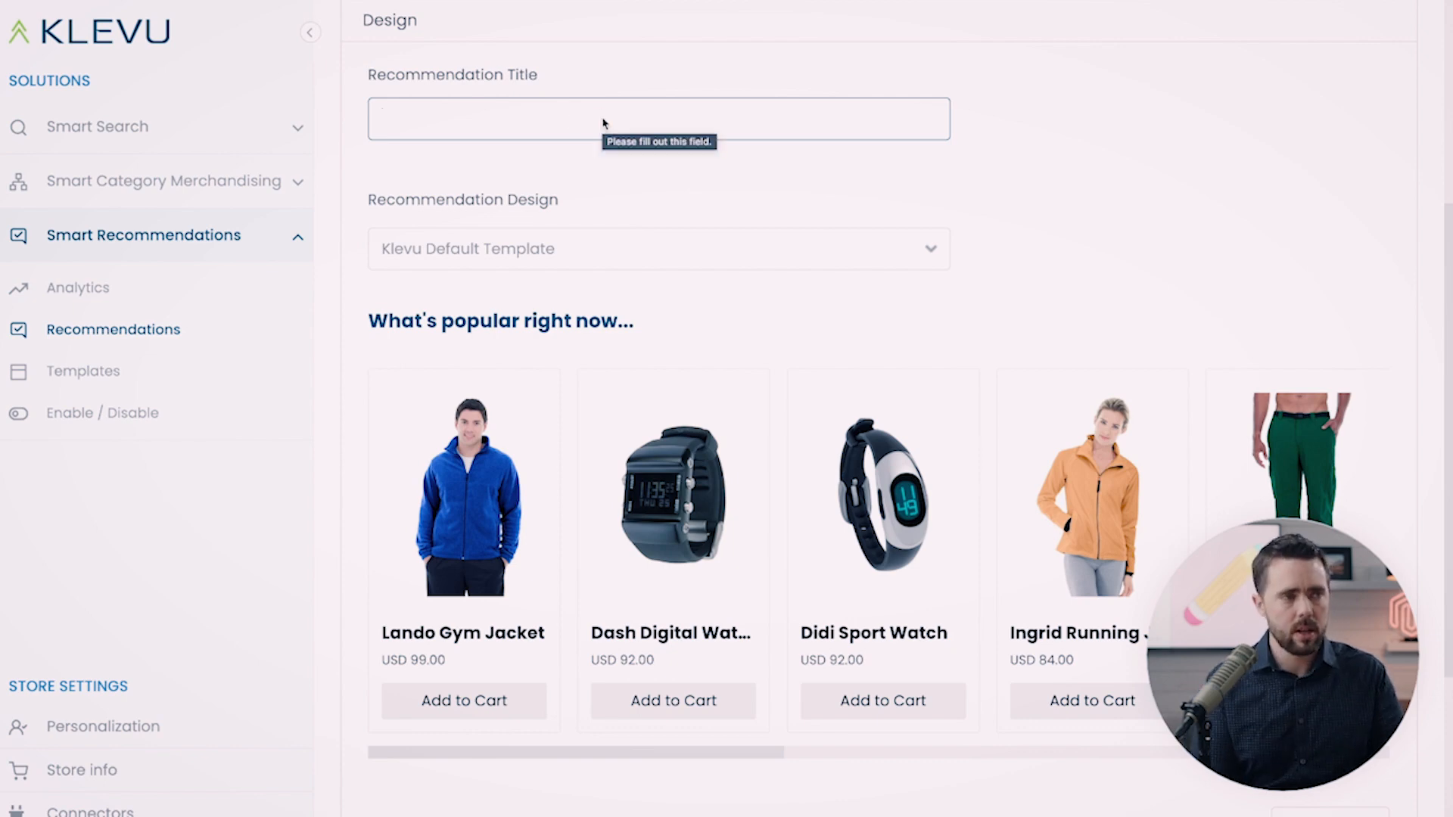
type("What")
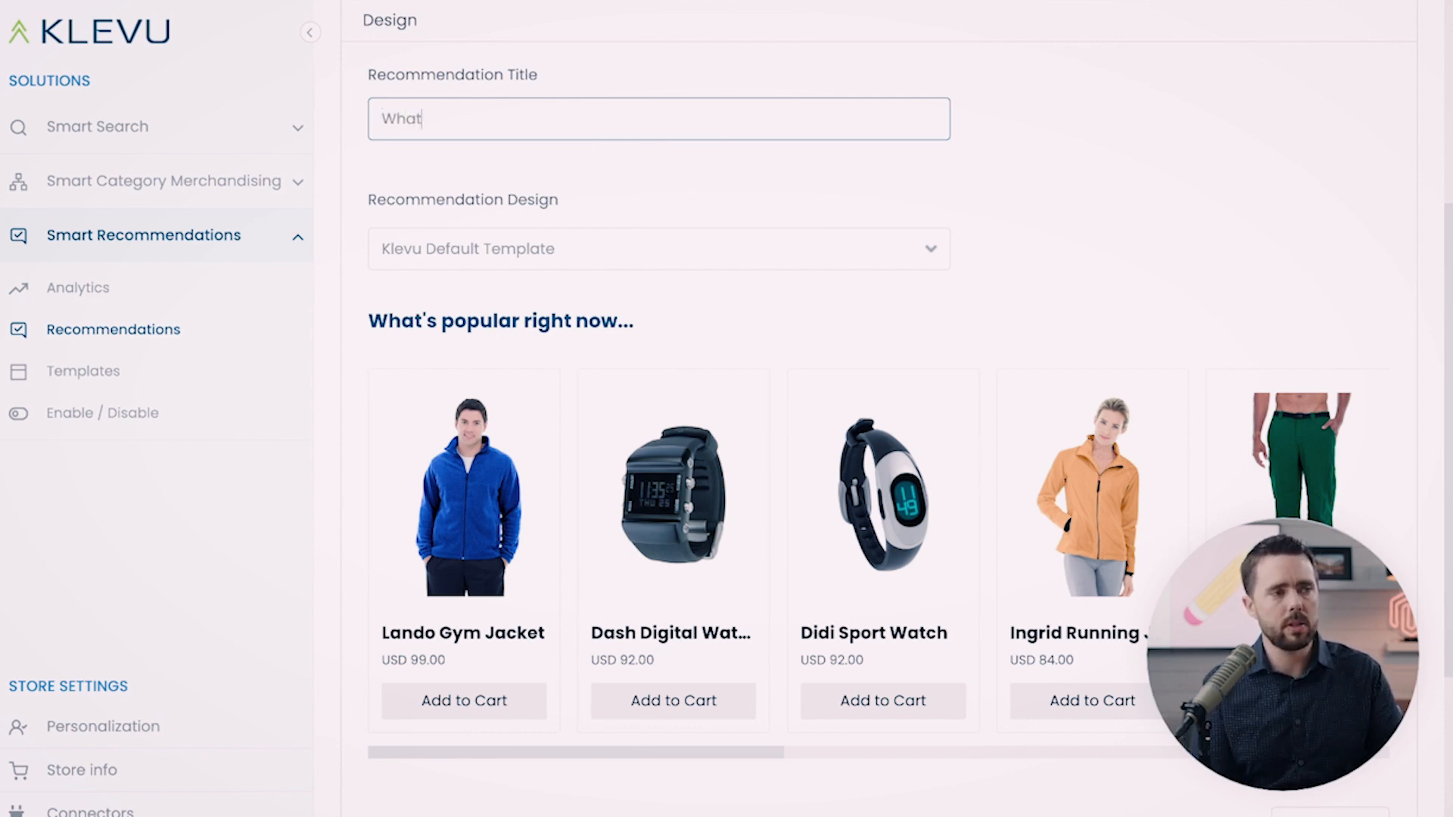
type("'s popular right now:")
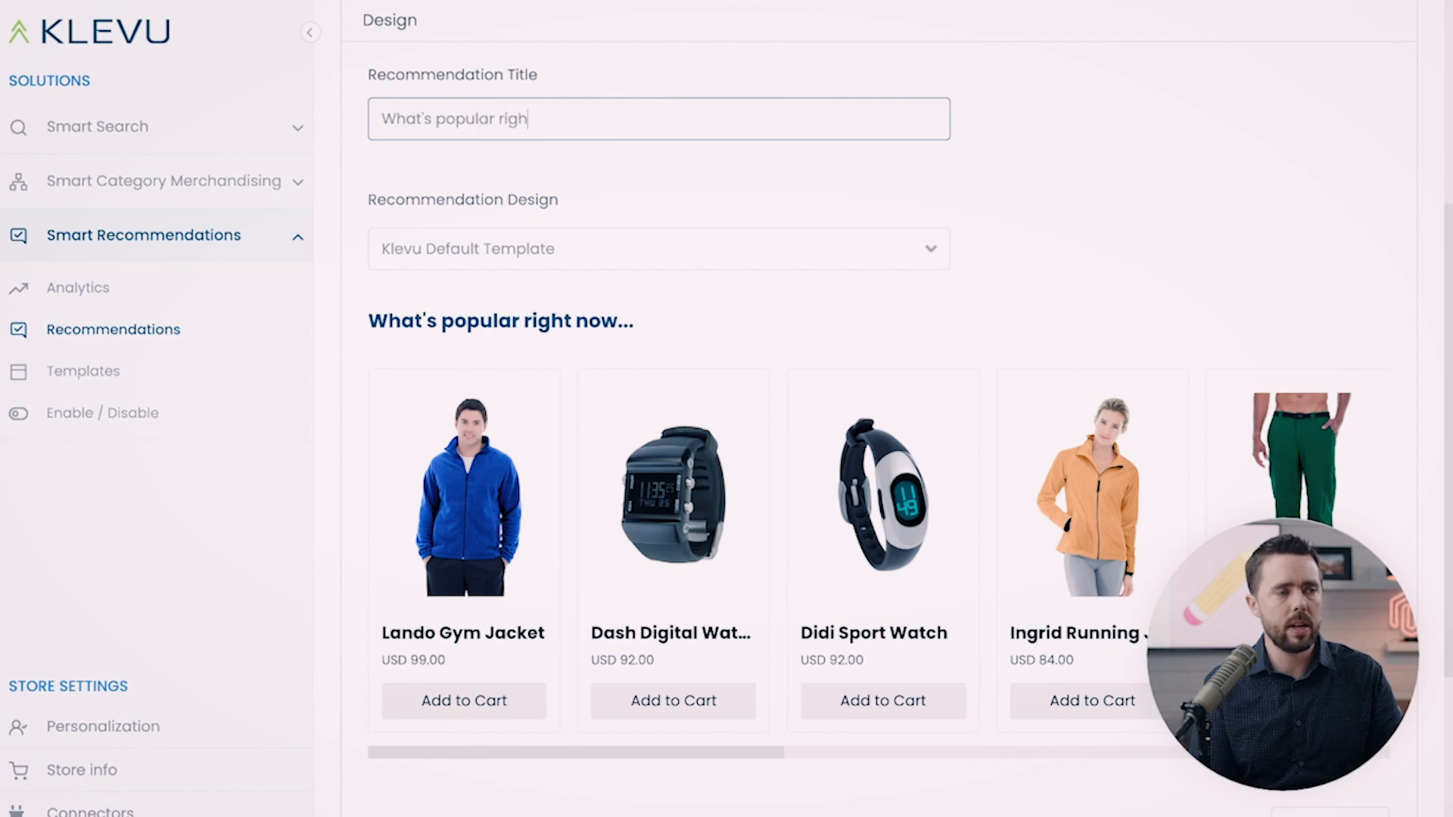
key("Tab")
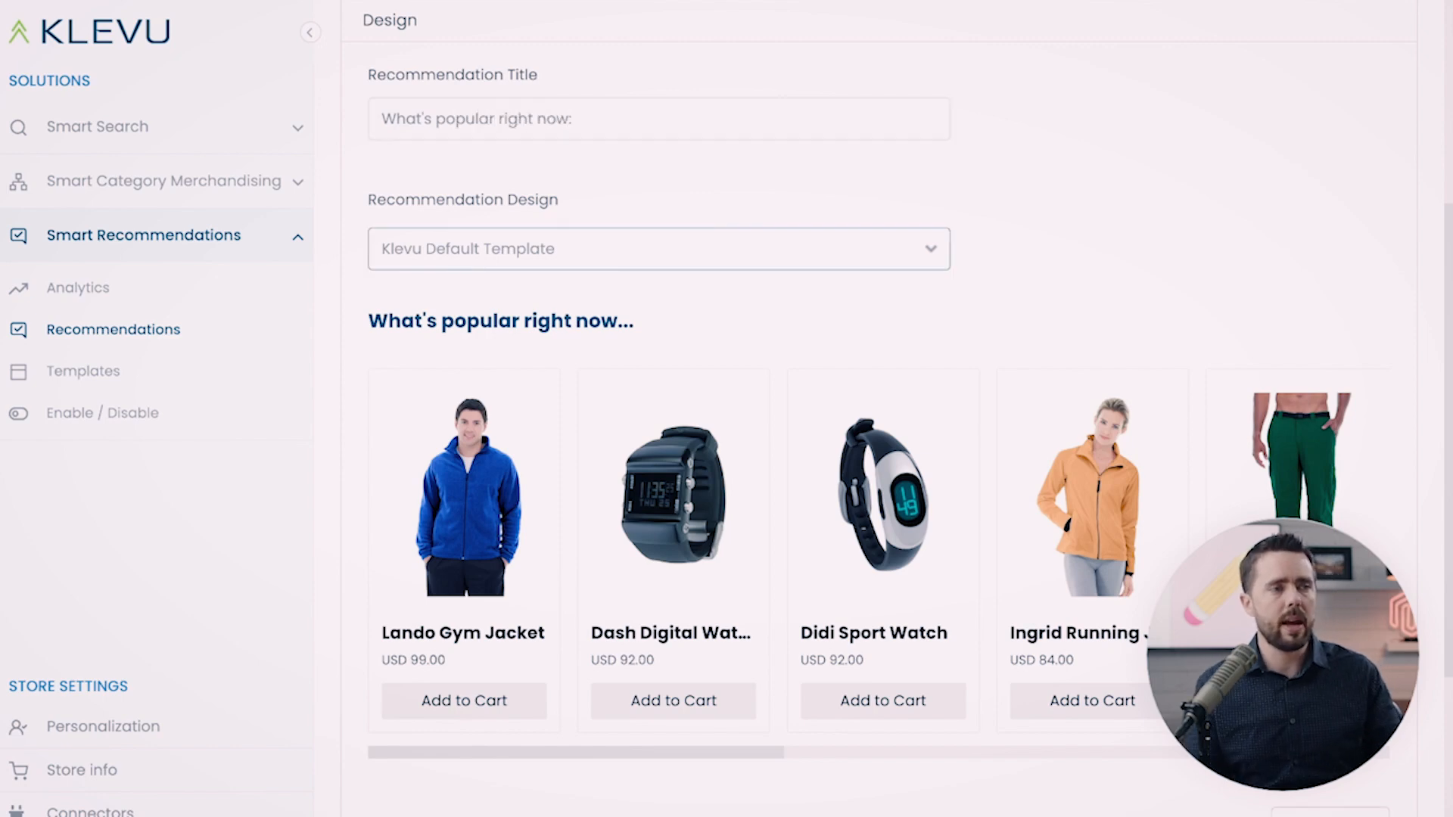
left_click(589, 265)
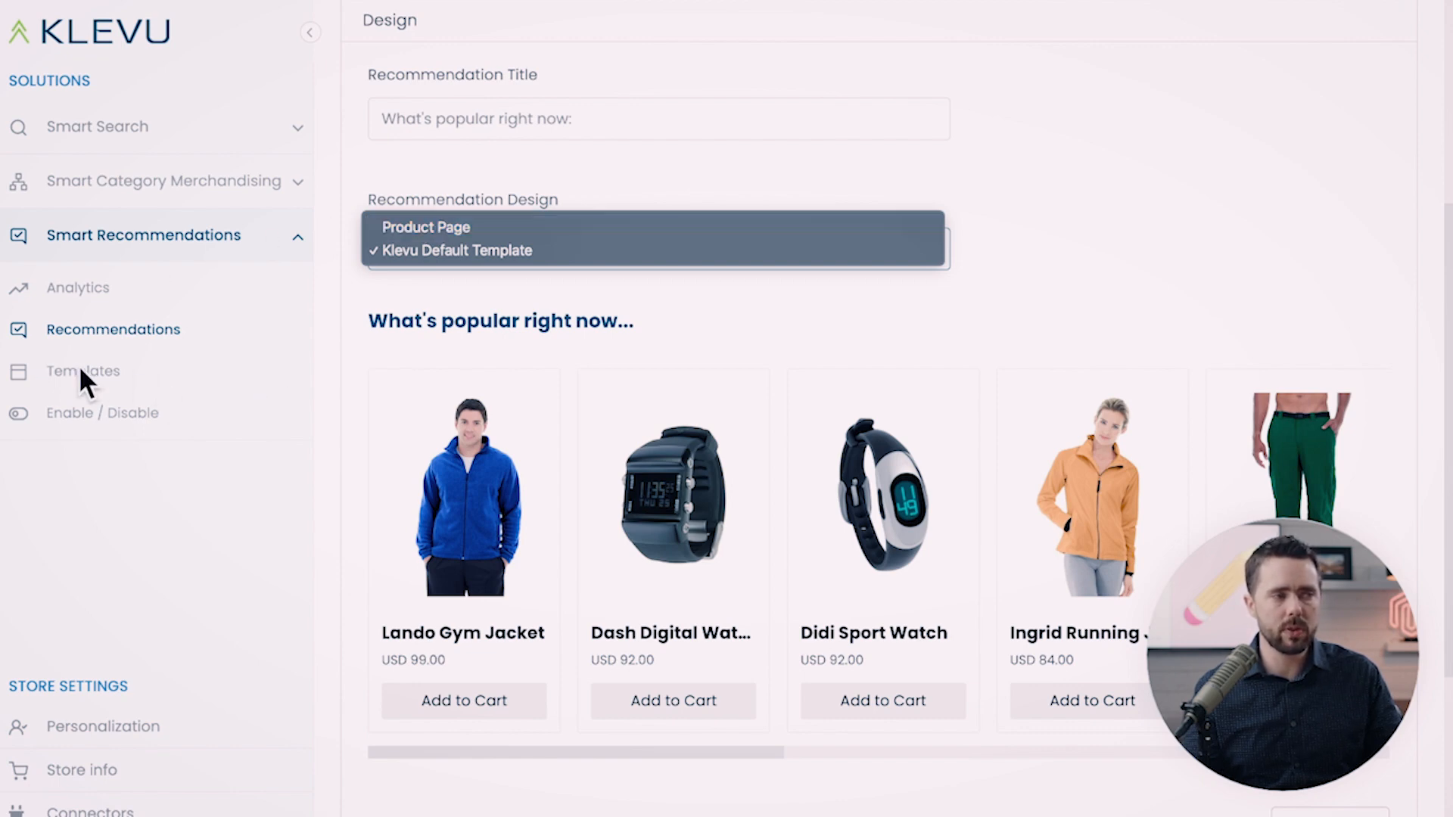
left_click(507, 321)
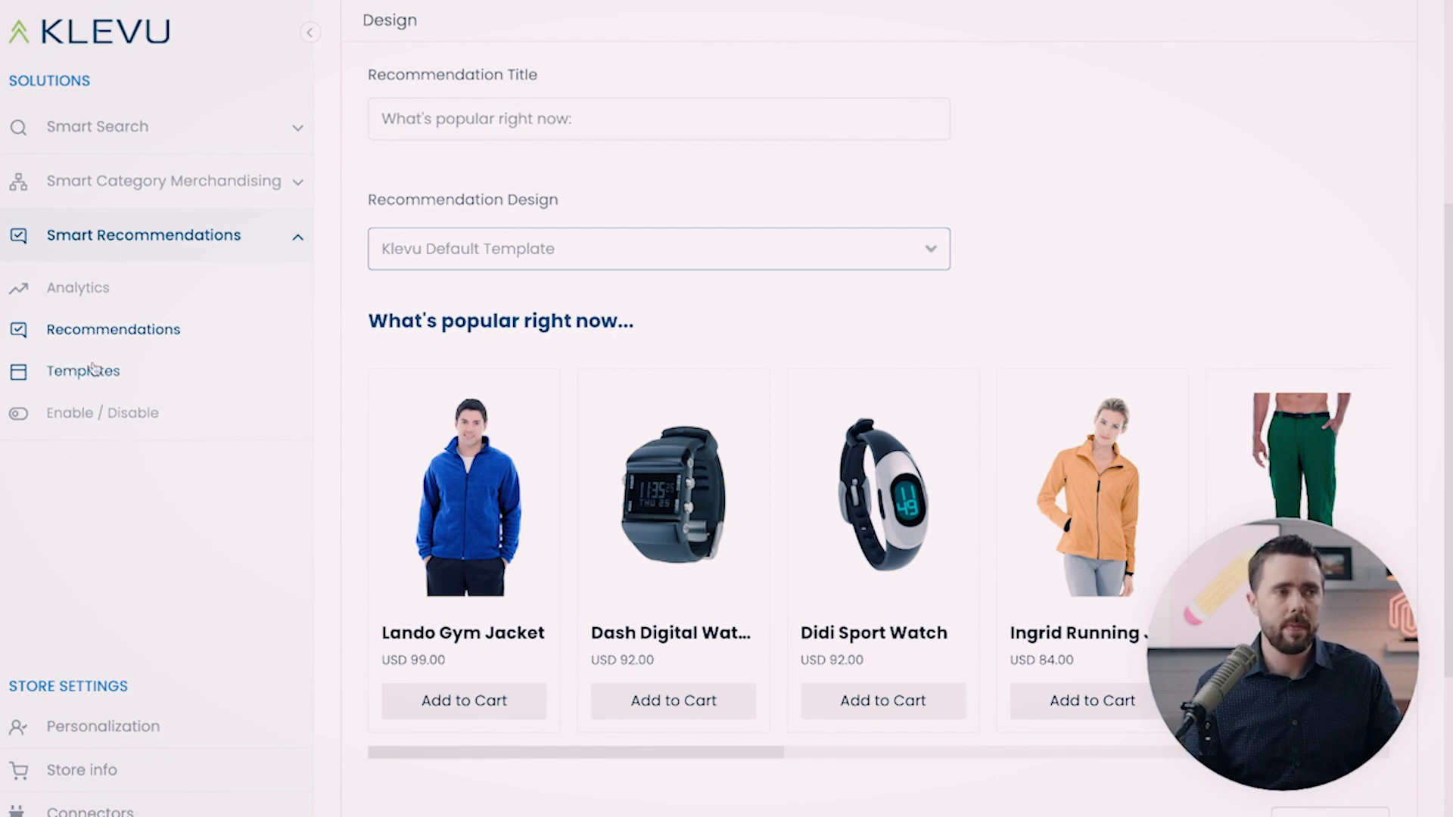
scroll(677, 284, "down", 3)
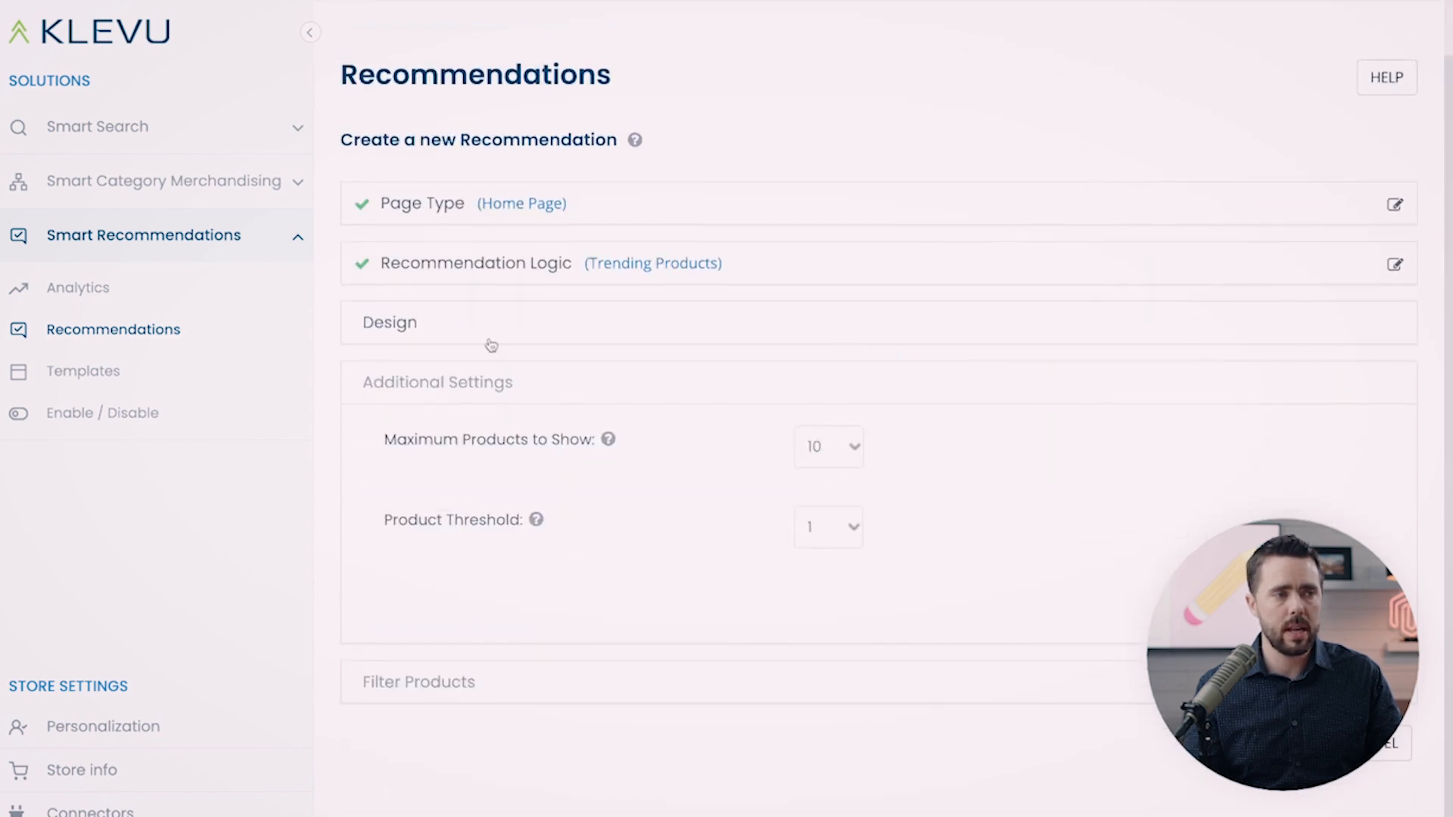
Review the maximum products and product threshold settings, and reopen the Design section to check the recommendation title
left_click_drag(364, 443, 819, 479)
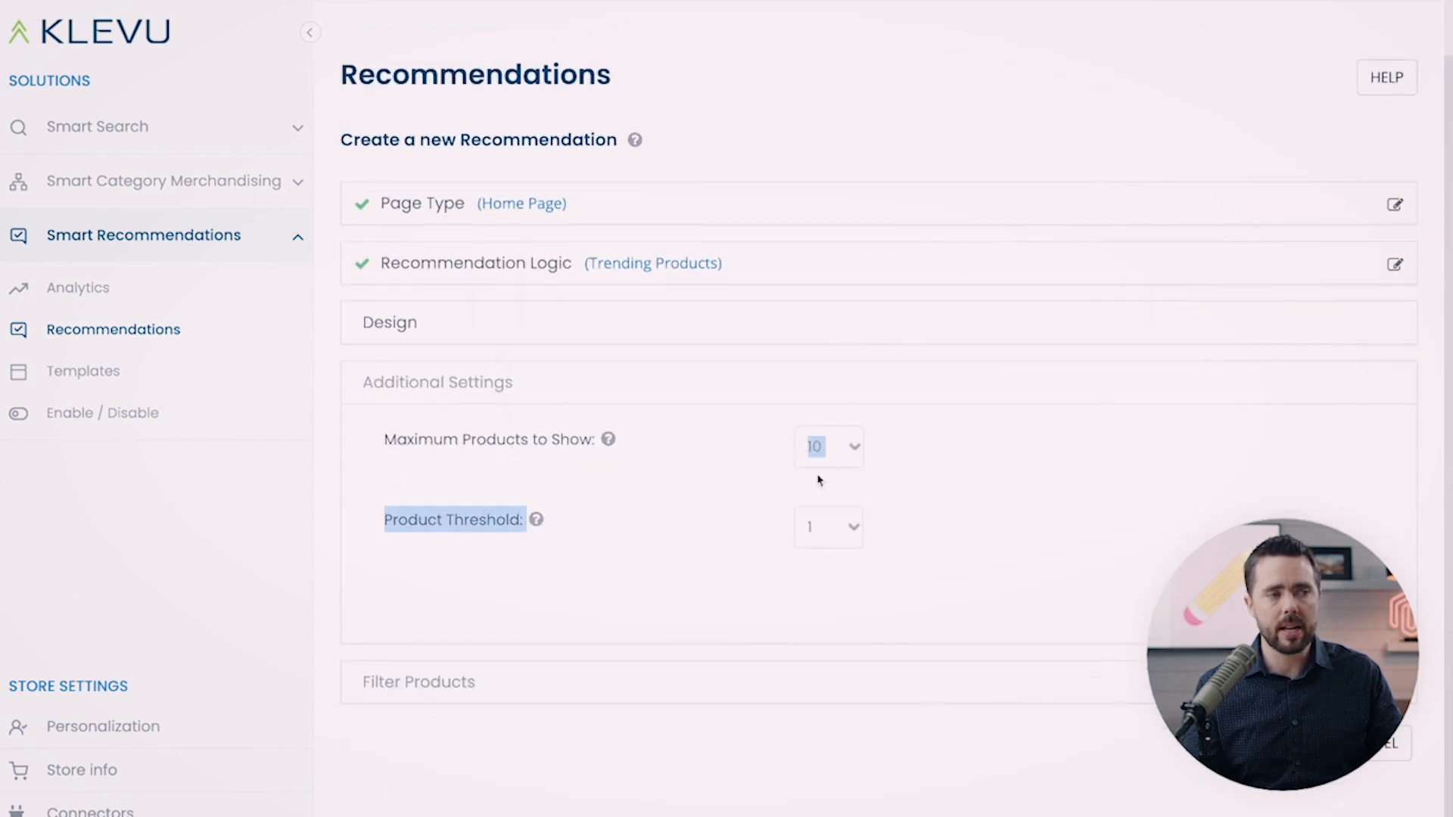
left_click(1018, 459)
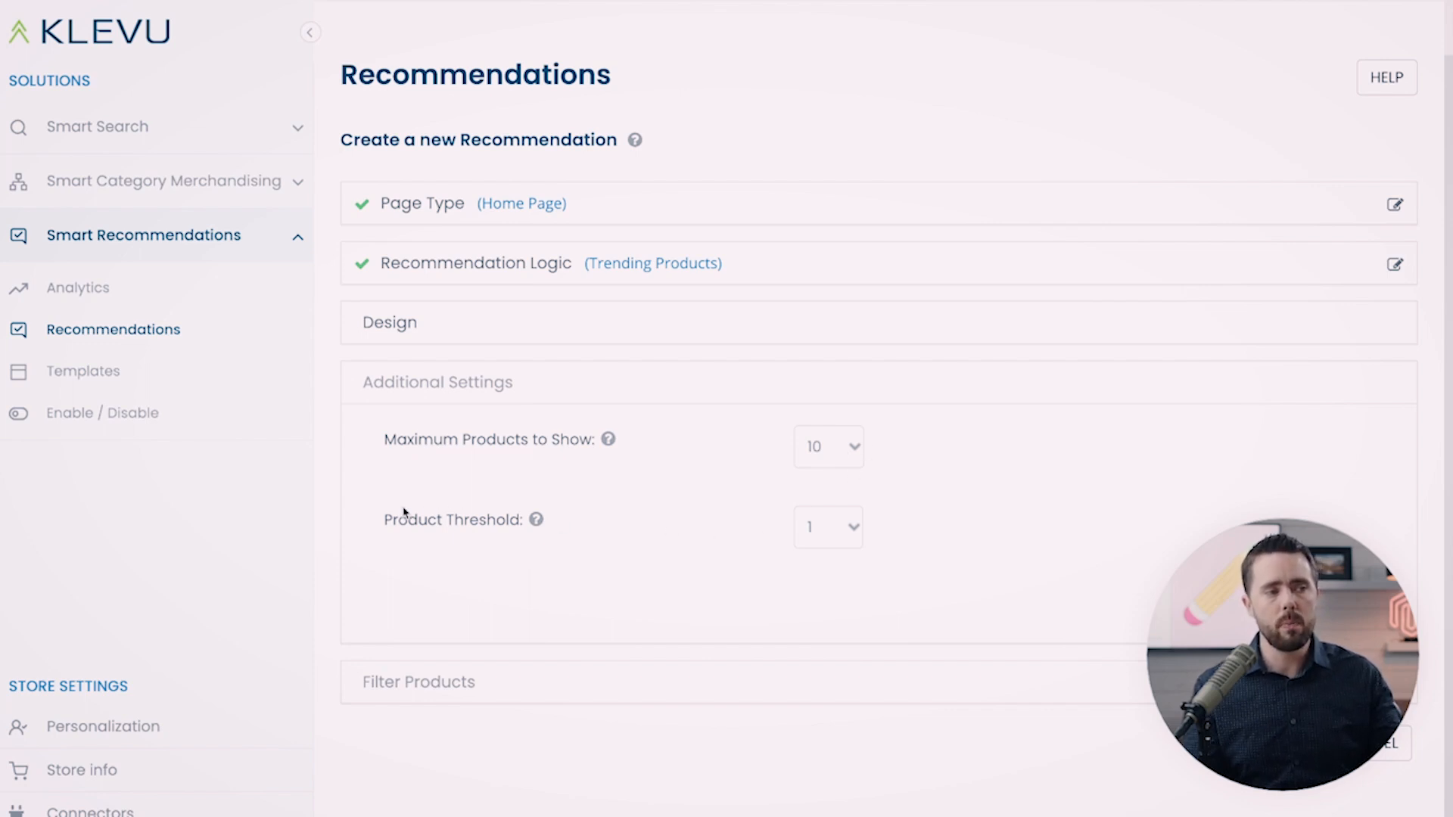
left_click_drag(393, 521, 959, 555)
left_click(983, 553)
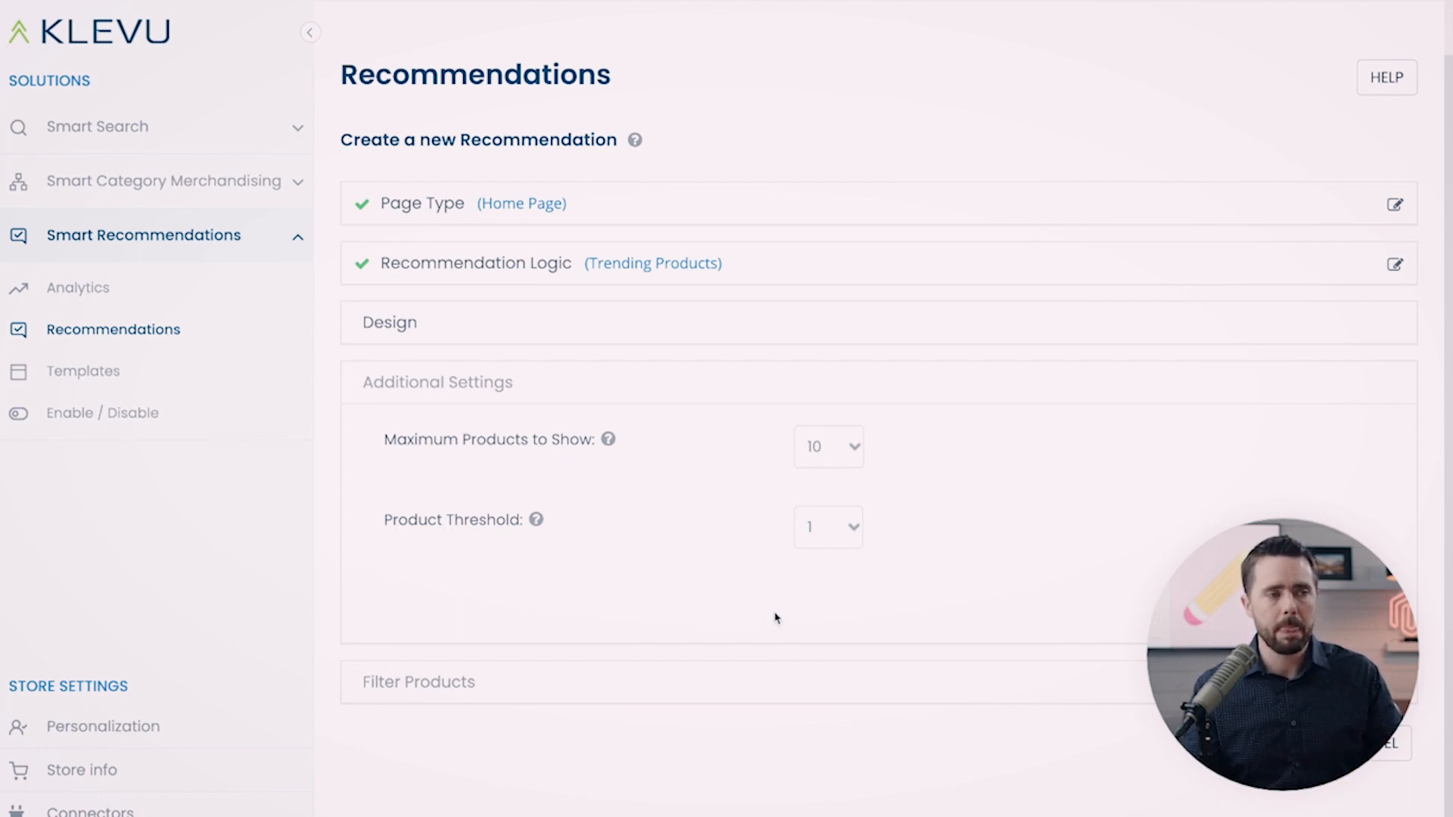
left_click(477, 330)
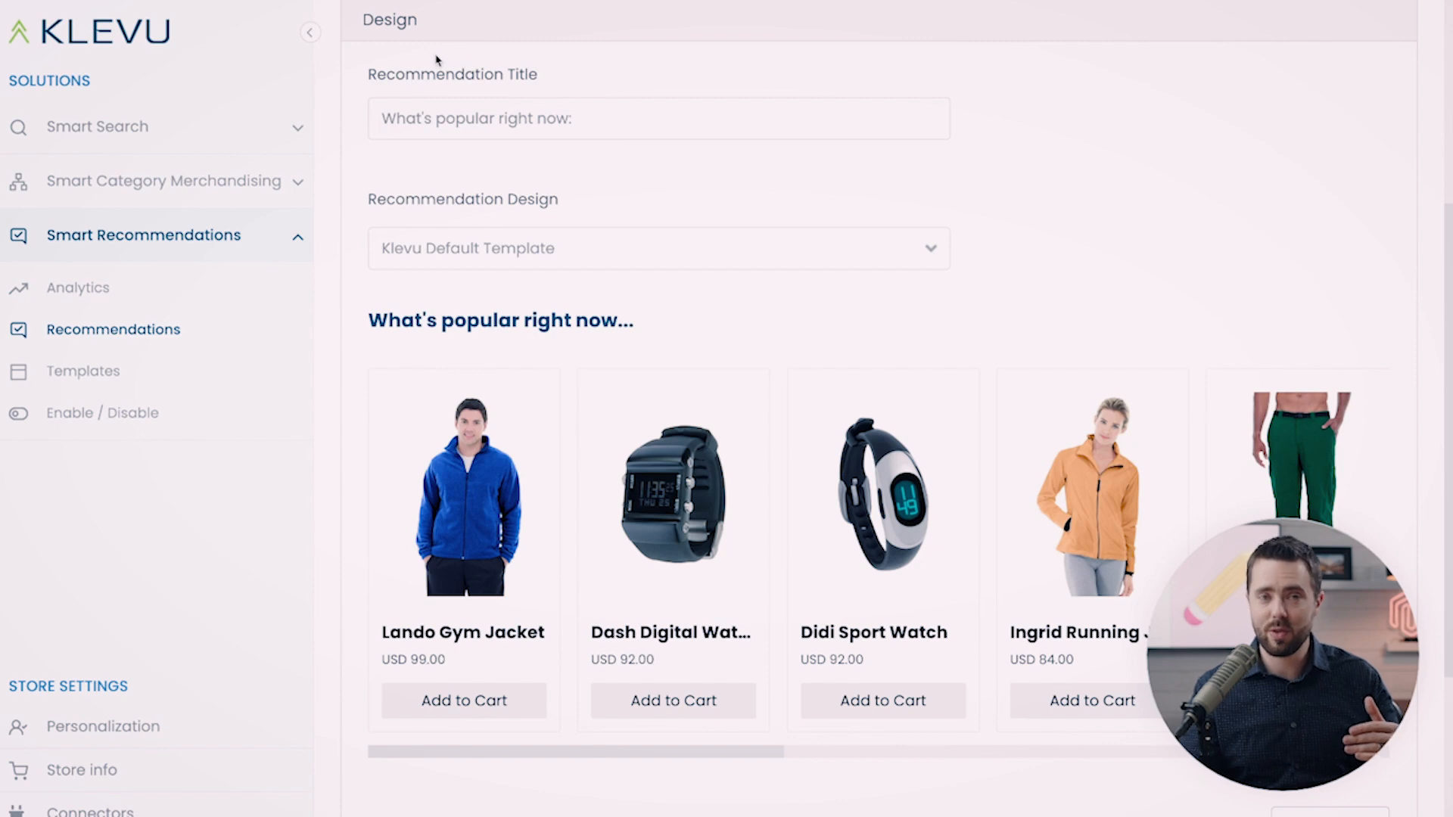
left_click(422, 114)
triple_click(422, 115)
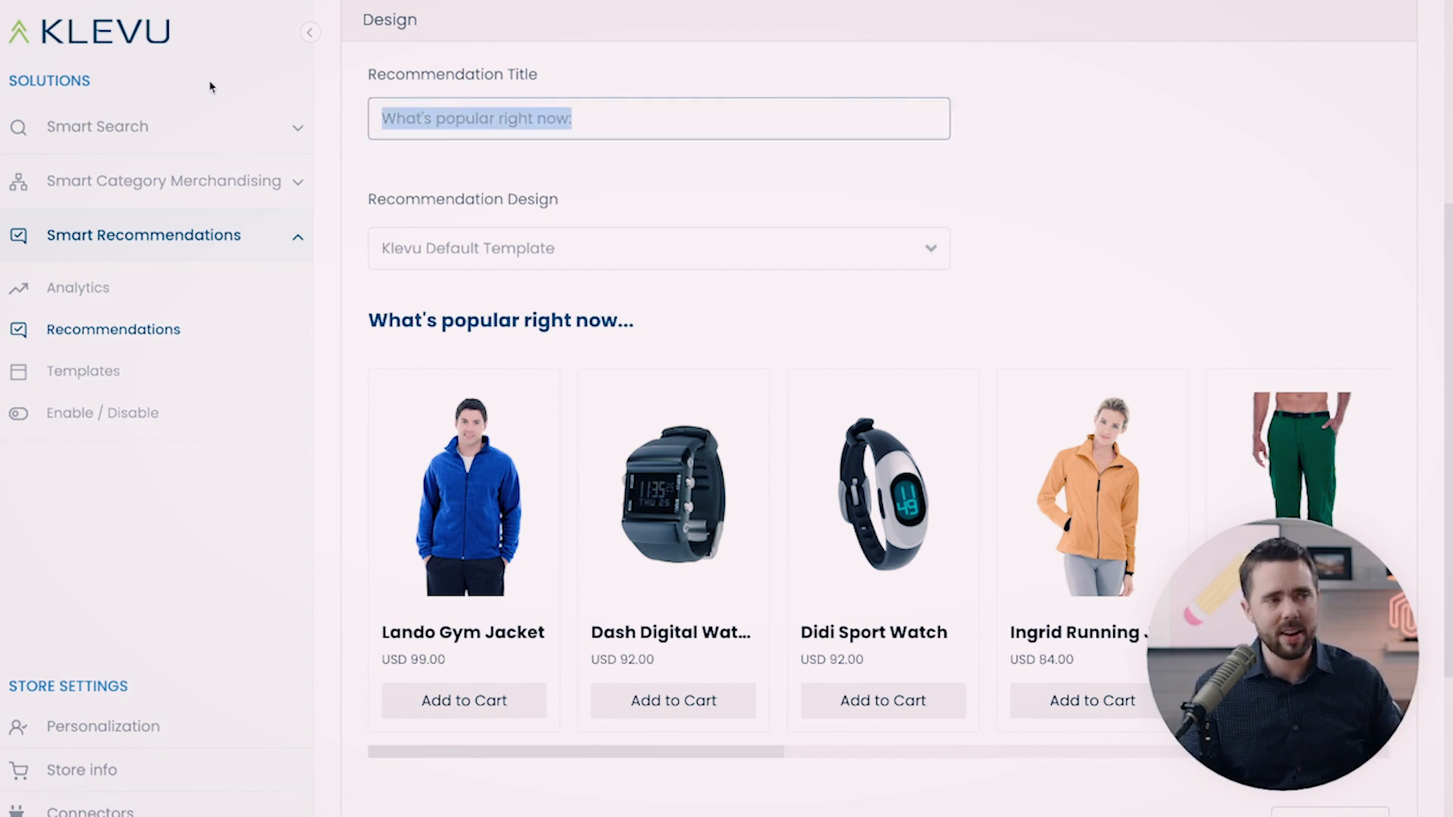
Start creating product filter rules and open the homepage rule for editing with its action set to Filter Products
scroll(898, 408, "down", 1)
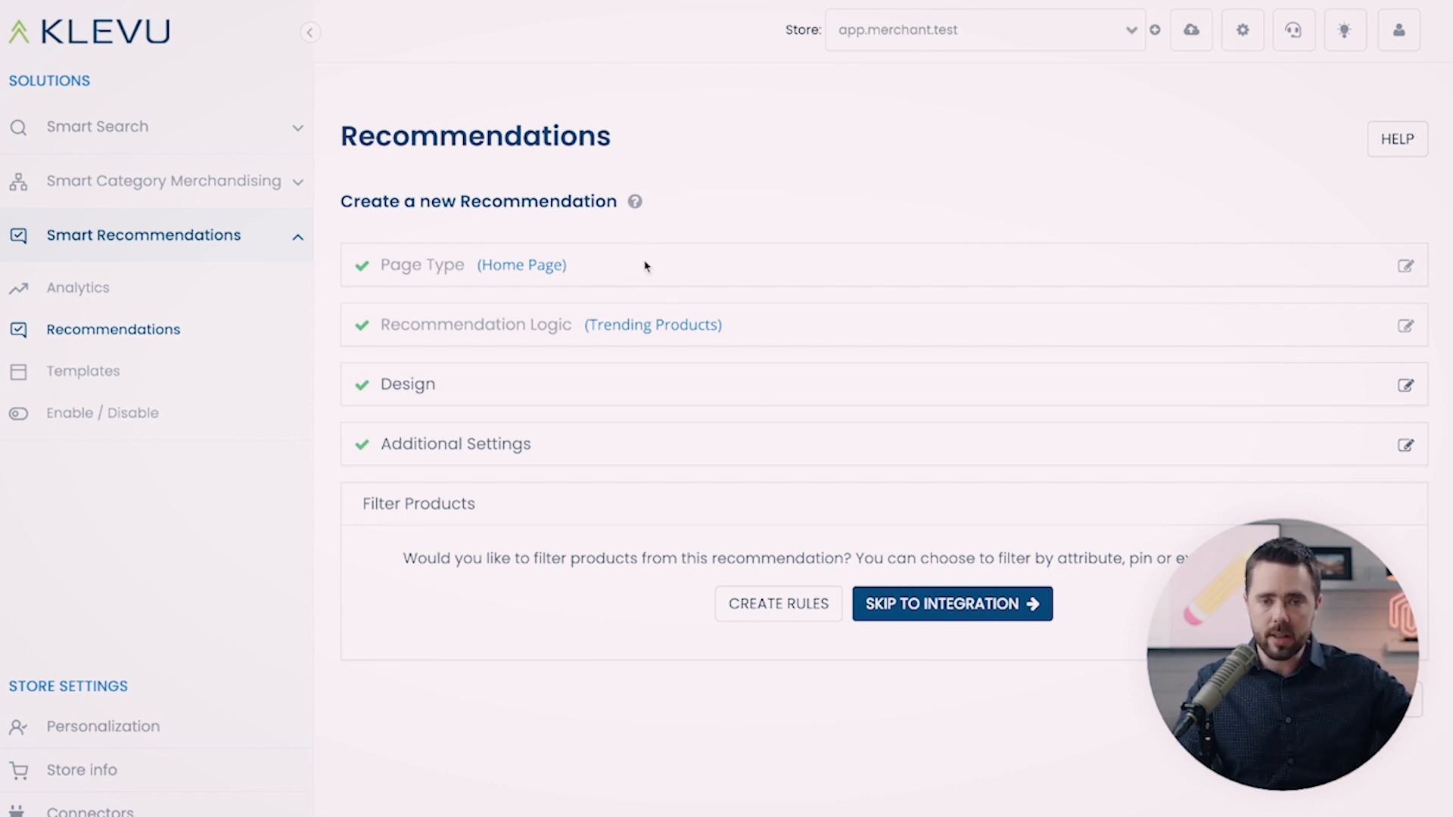
left_click(732, 620)
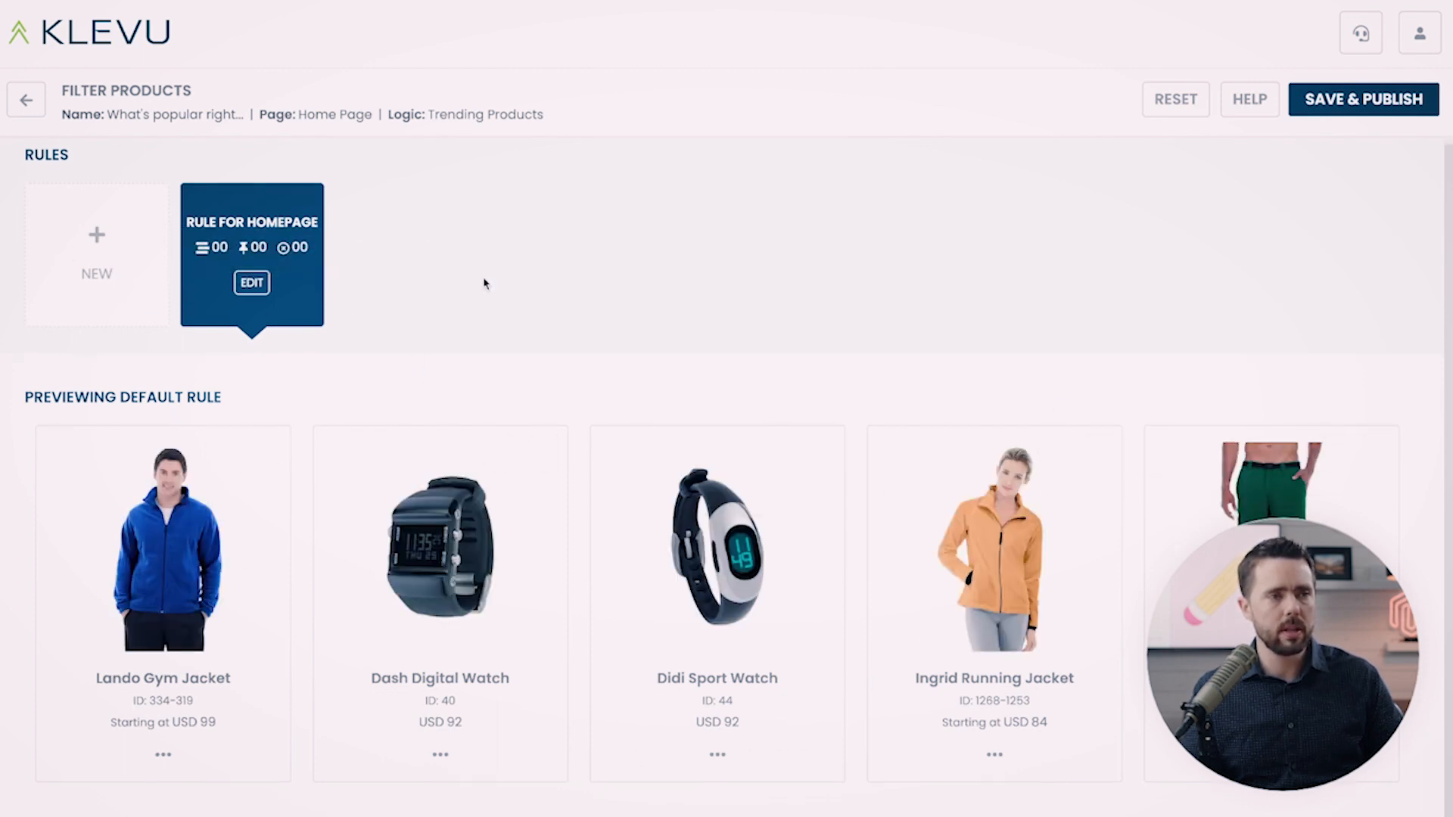
left_click(251, 283)
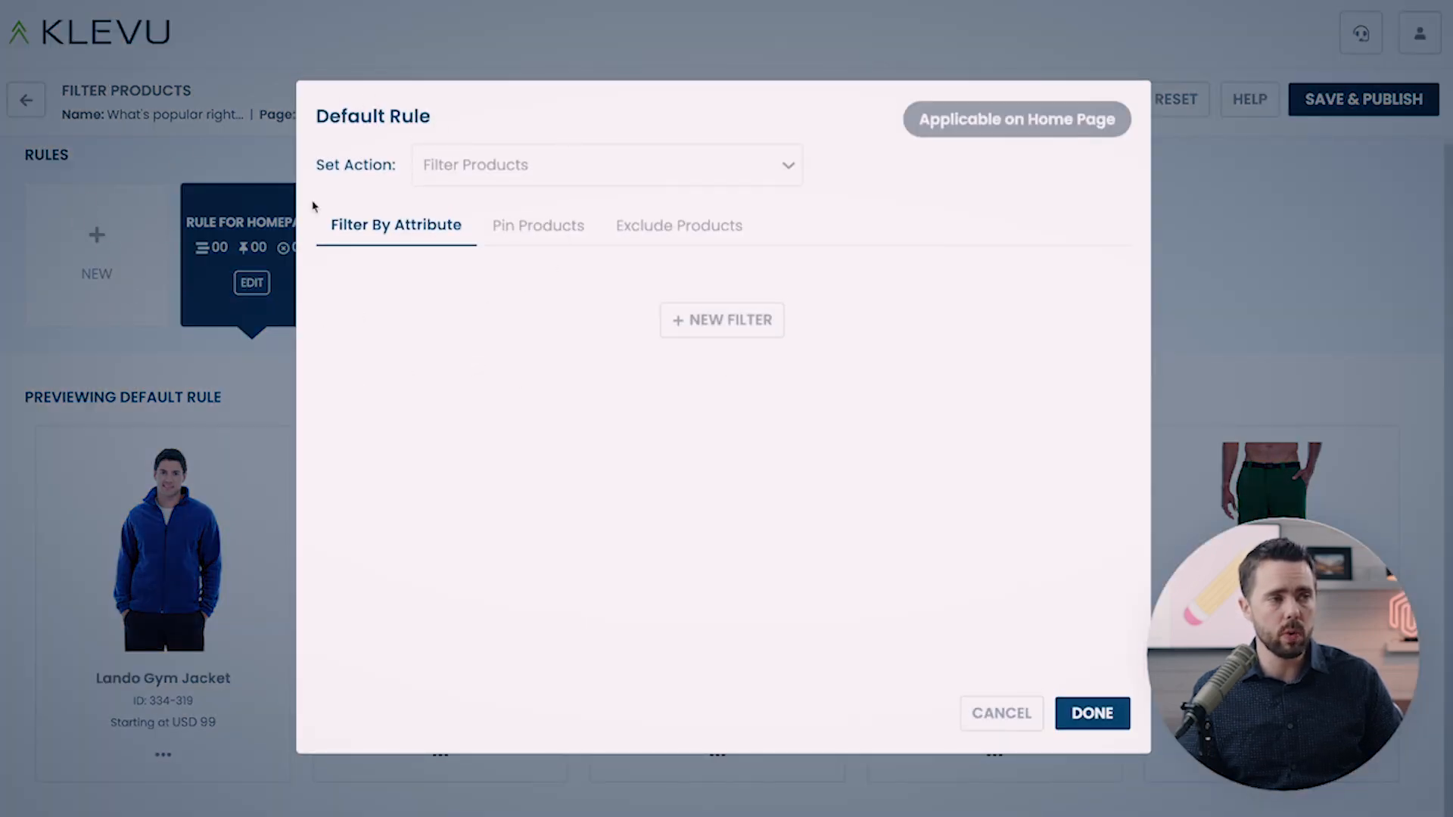
left_click(583, 166)
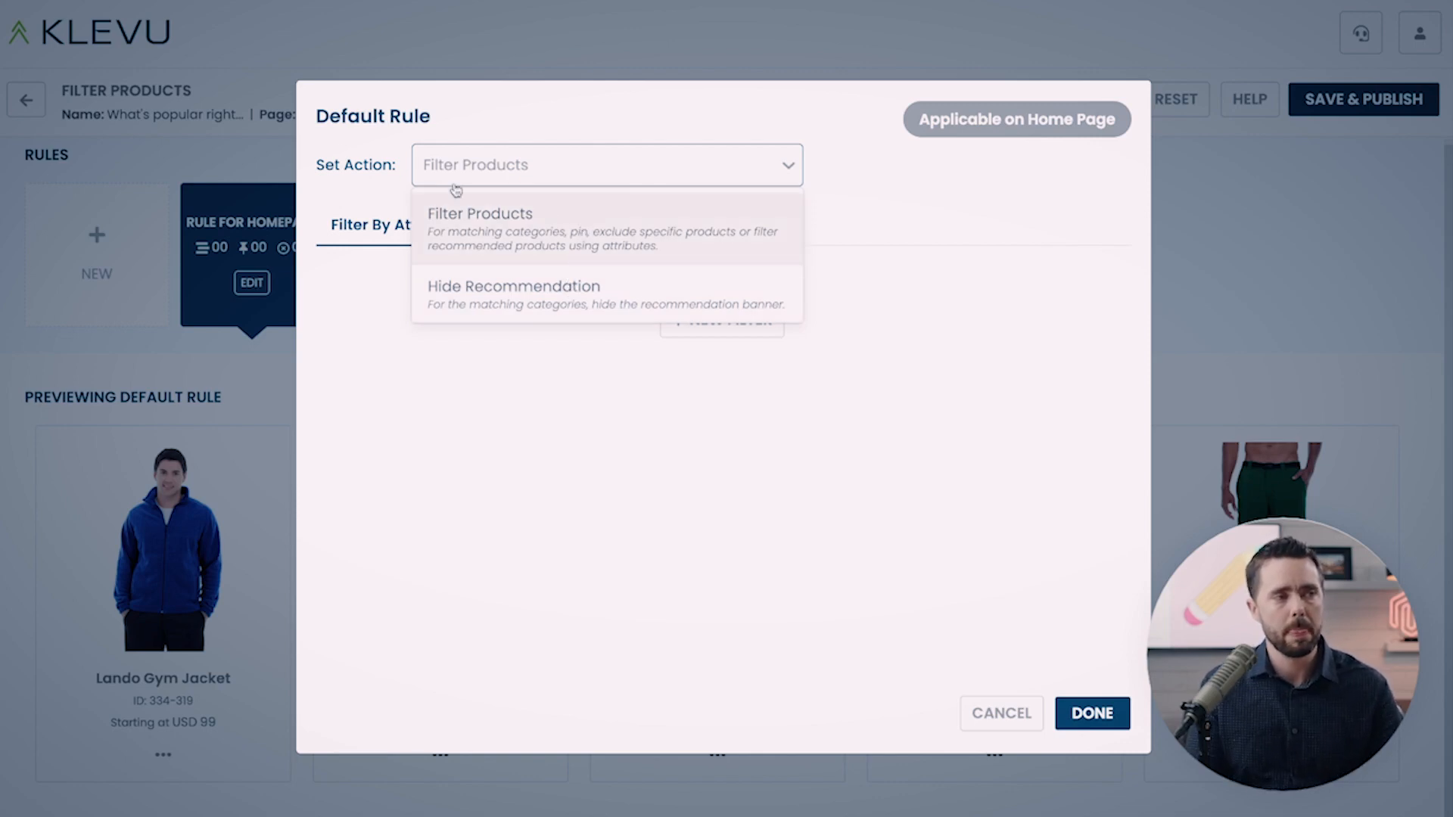
left_click(562, 226)
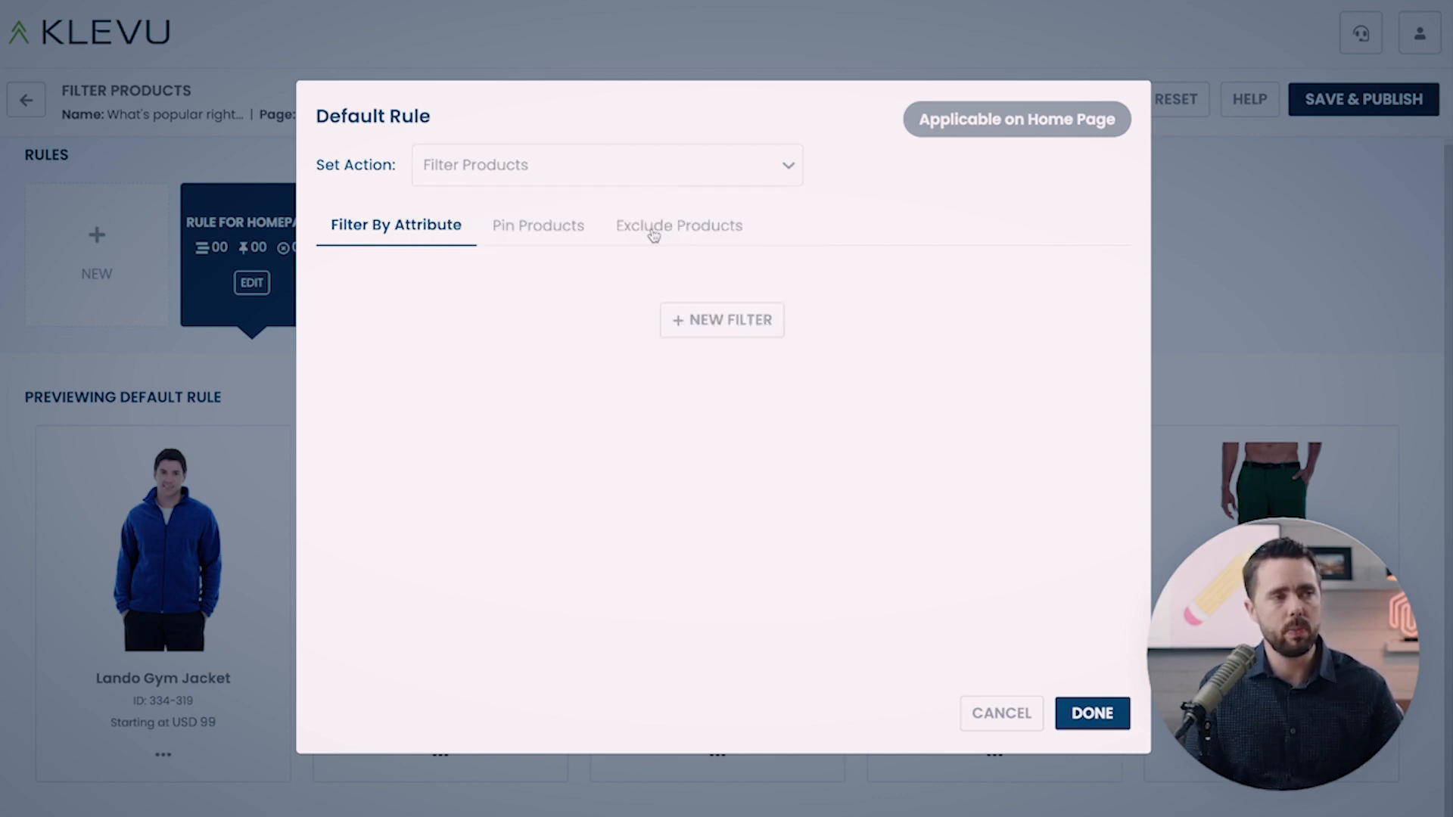
Add an attribute filter to the default rule that includes products with Price less than 100
left_click(778, 333)
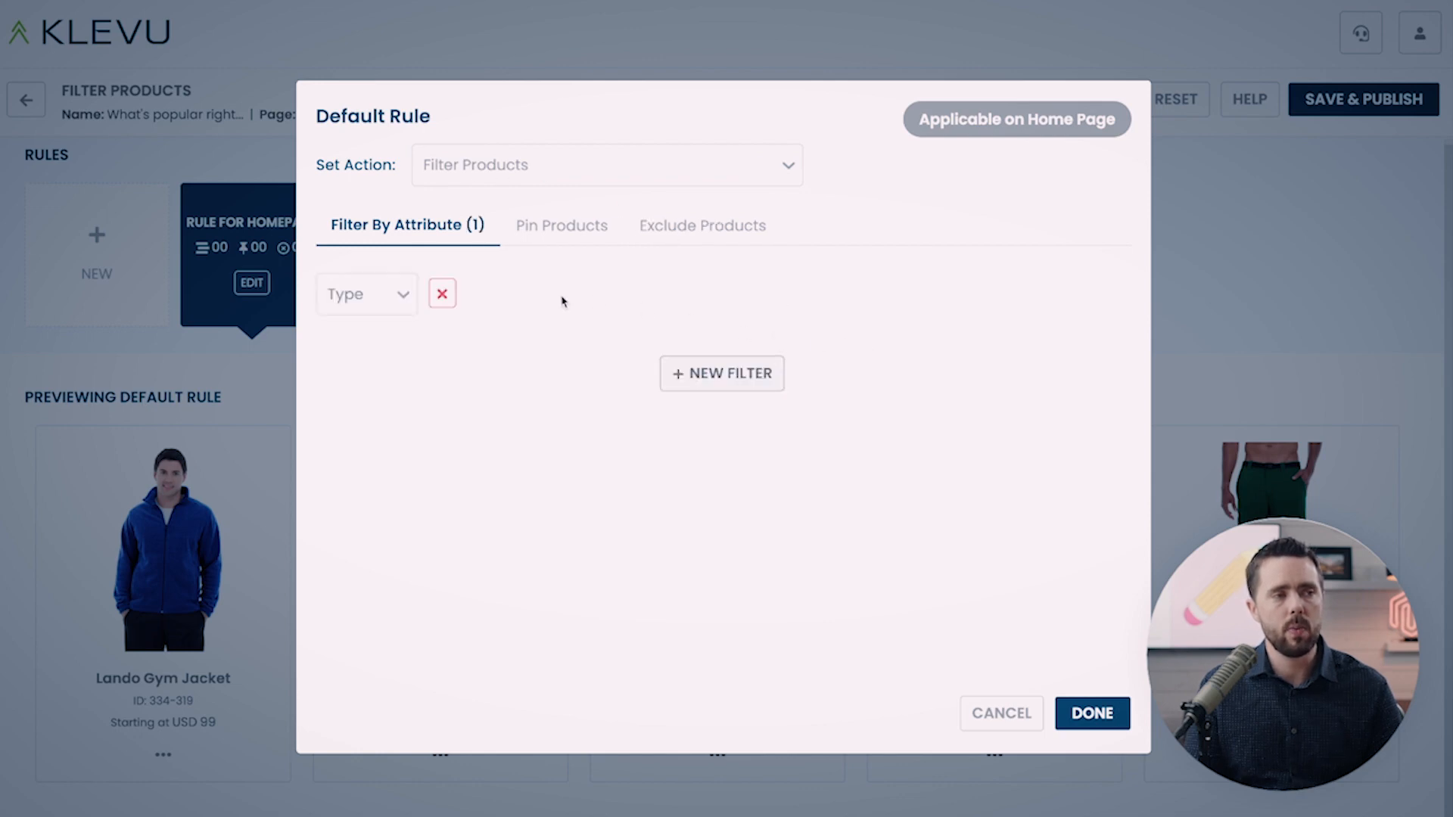
left_click(340, 296)
left_click(346, 356)
left_click(521, 305)
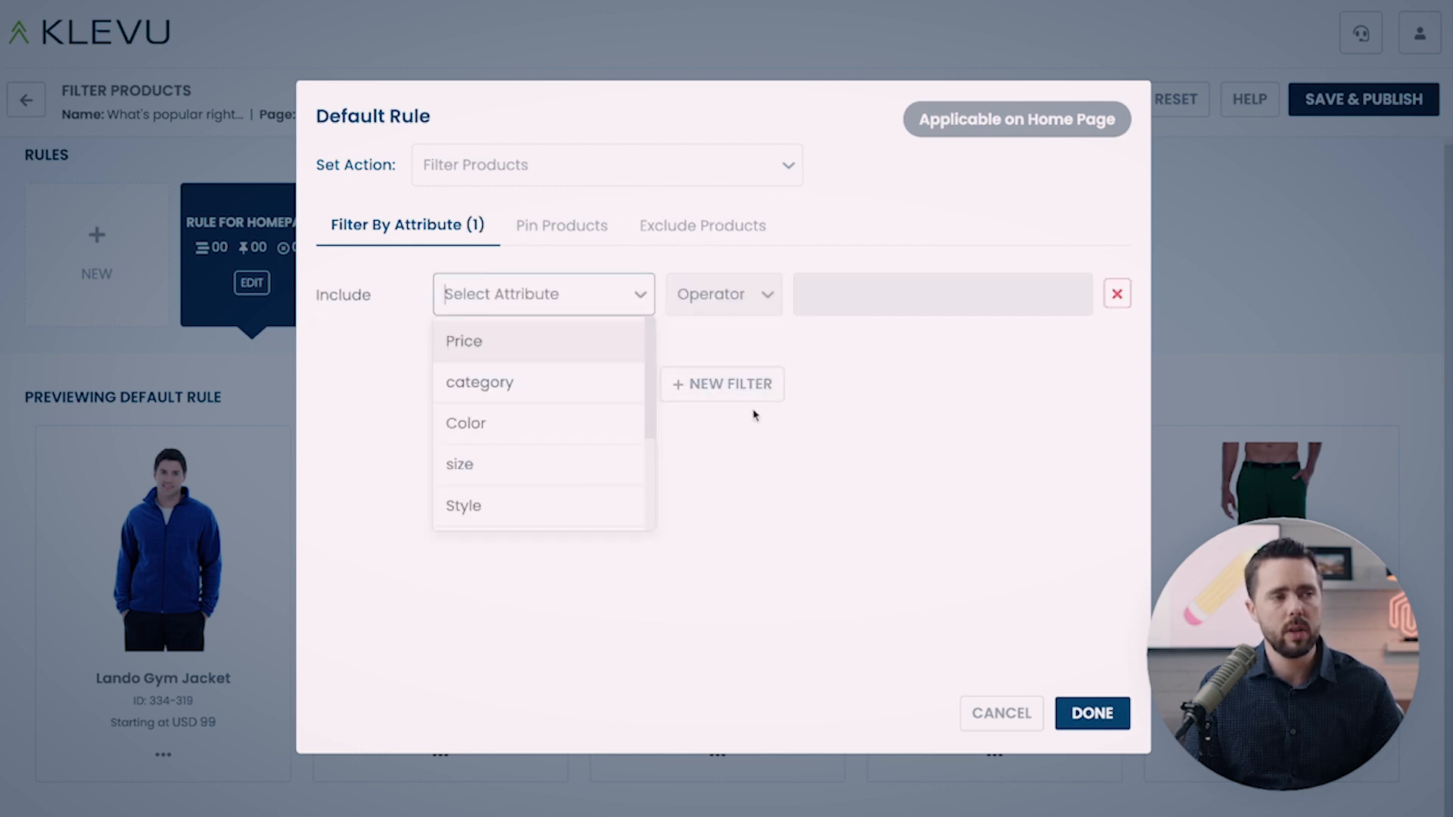
left_click(526, 354)
left_click(720, 302)
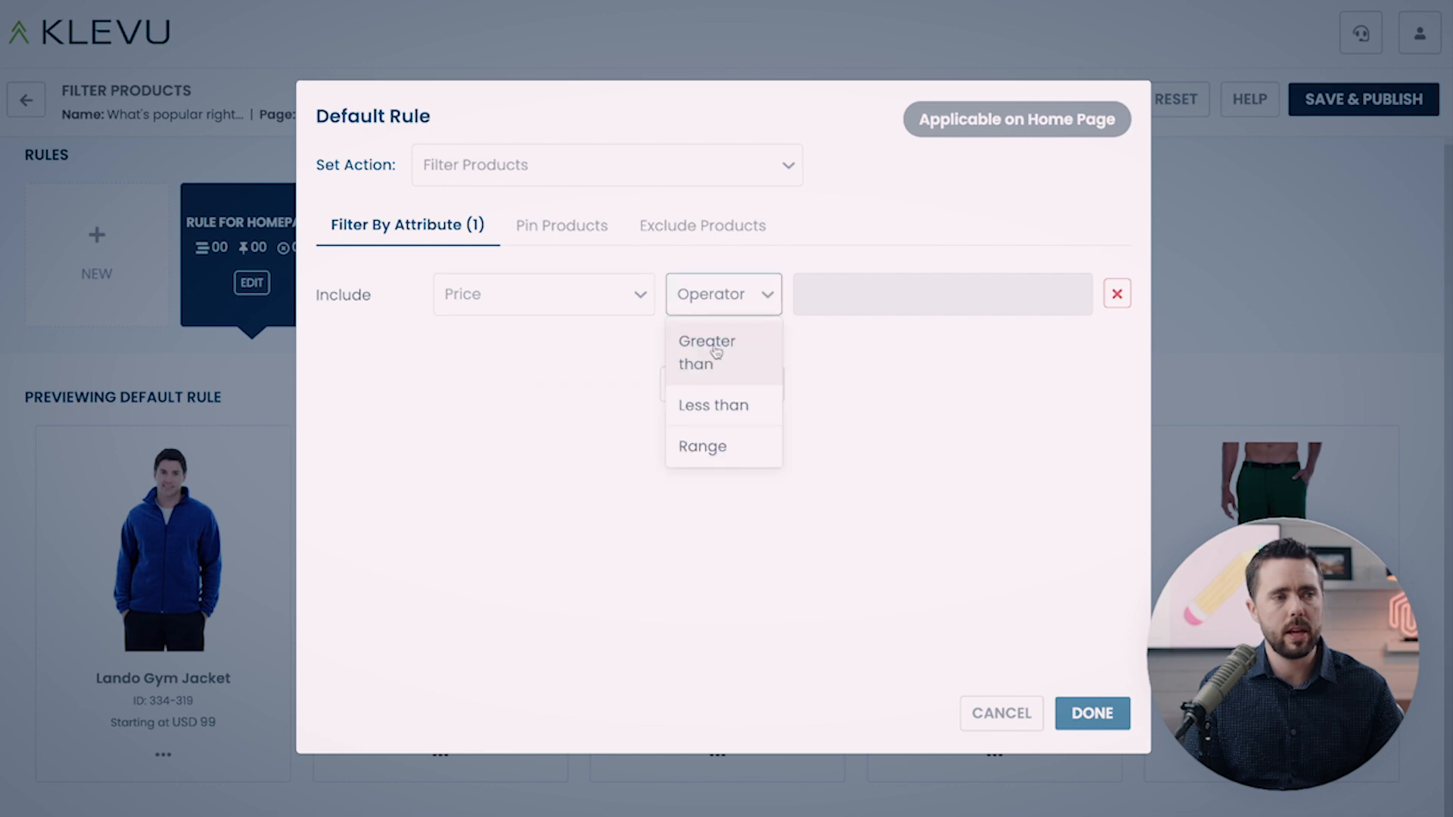
left_click(727, 404)
left_click(835, 310)
type("100")
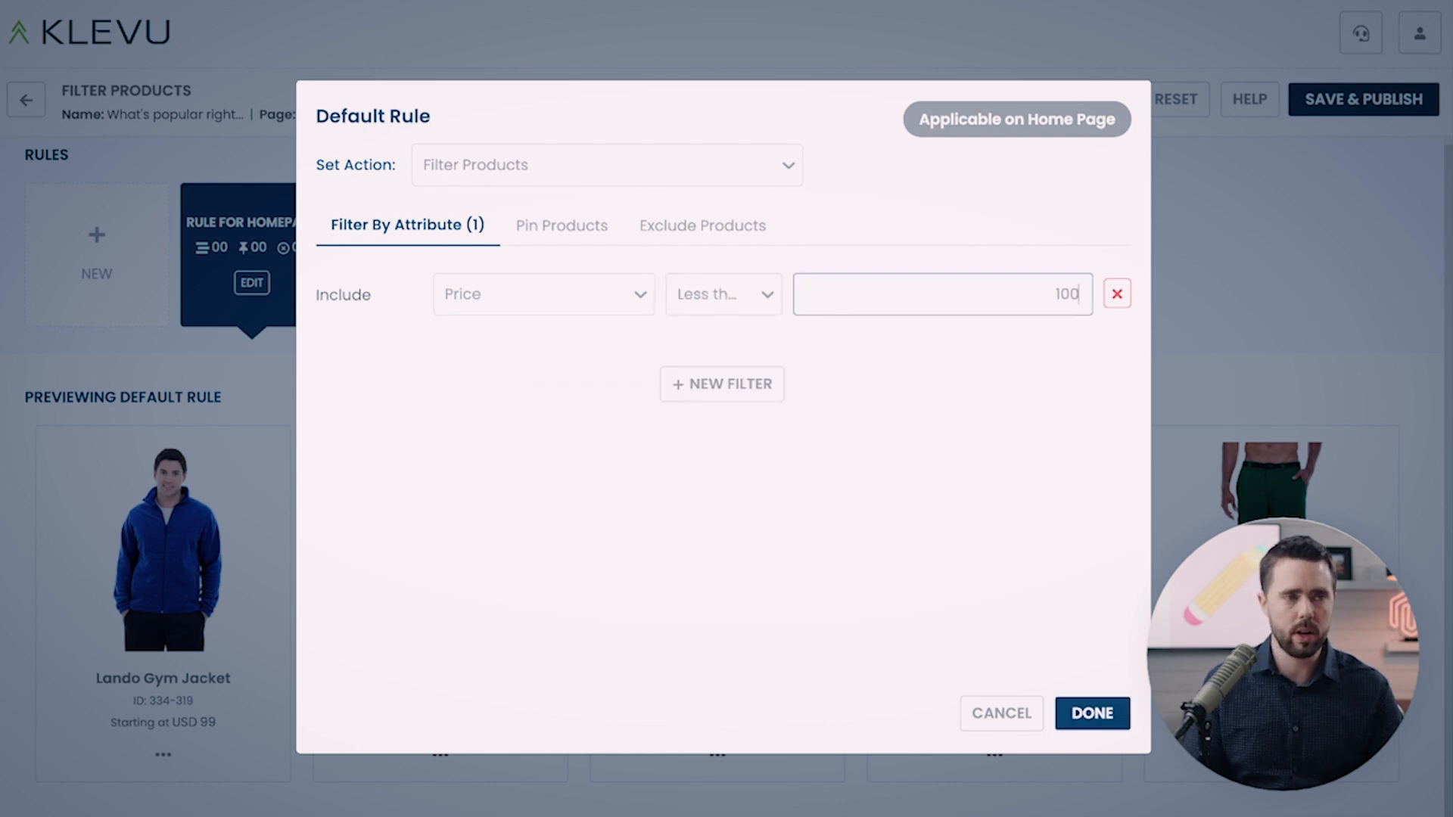
Add a second include filter to the default rule, based on the Color attribute
left_click(737, 390)
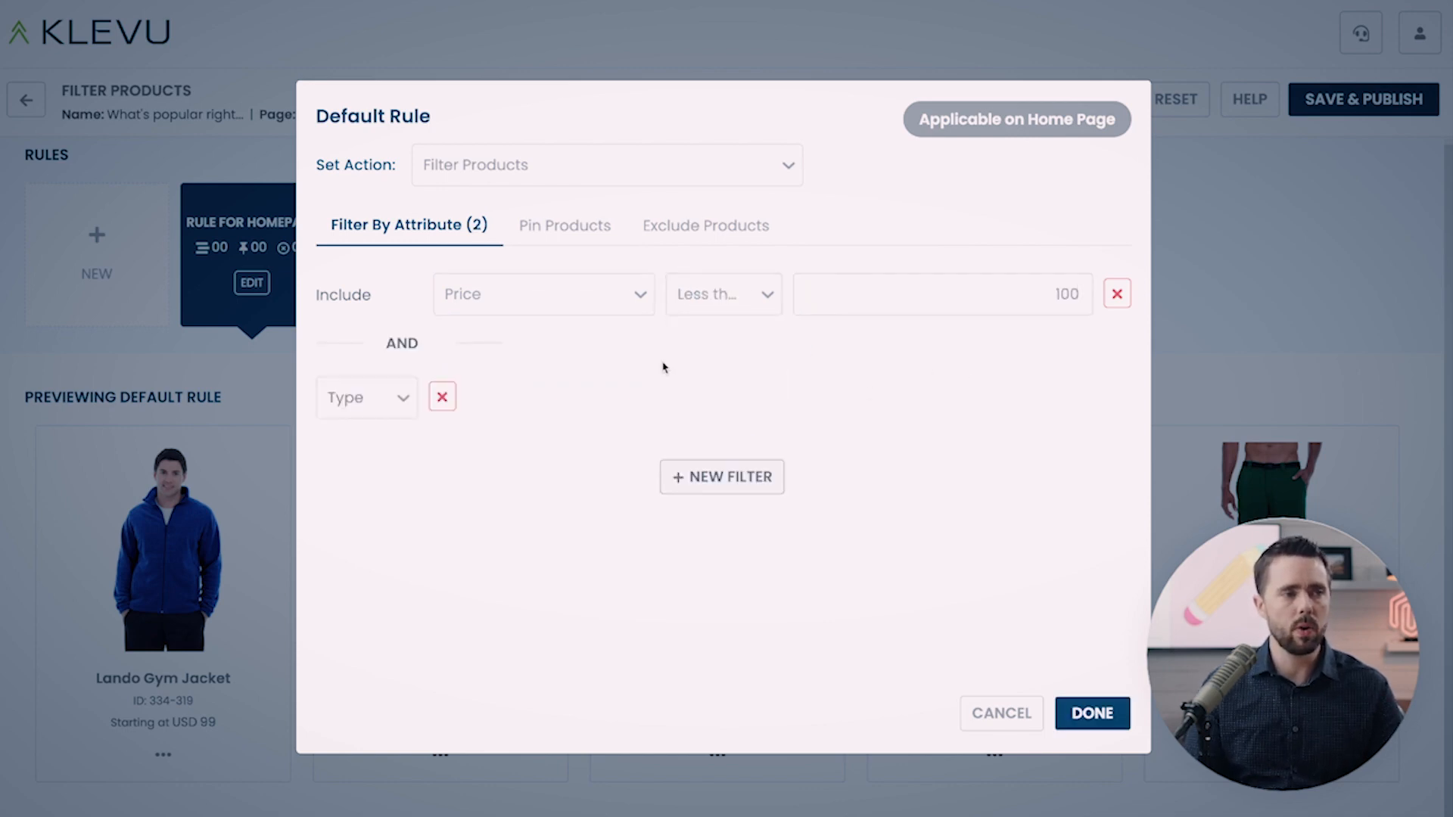
double_click(398, 342)
left_click(377, 404)
left_click(360, 439)
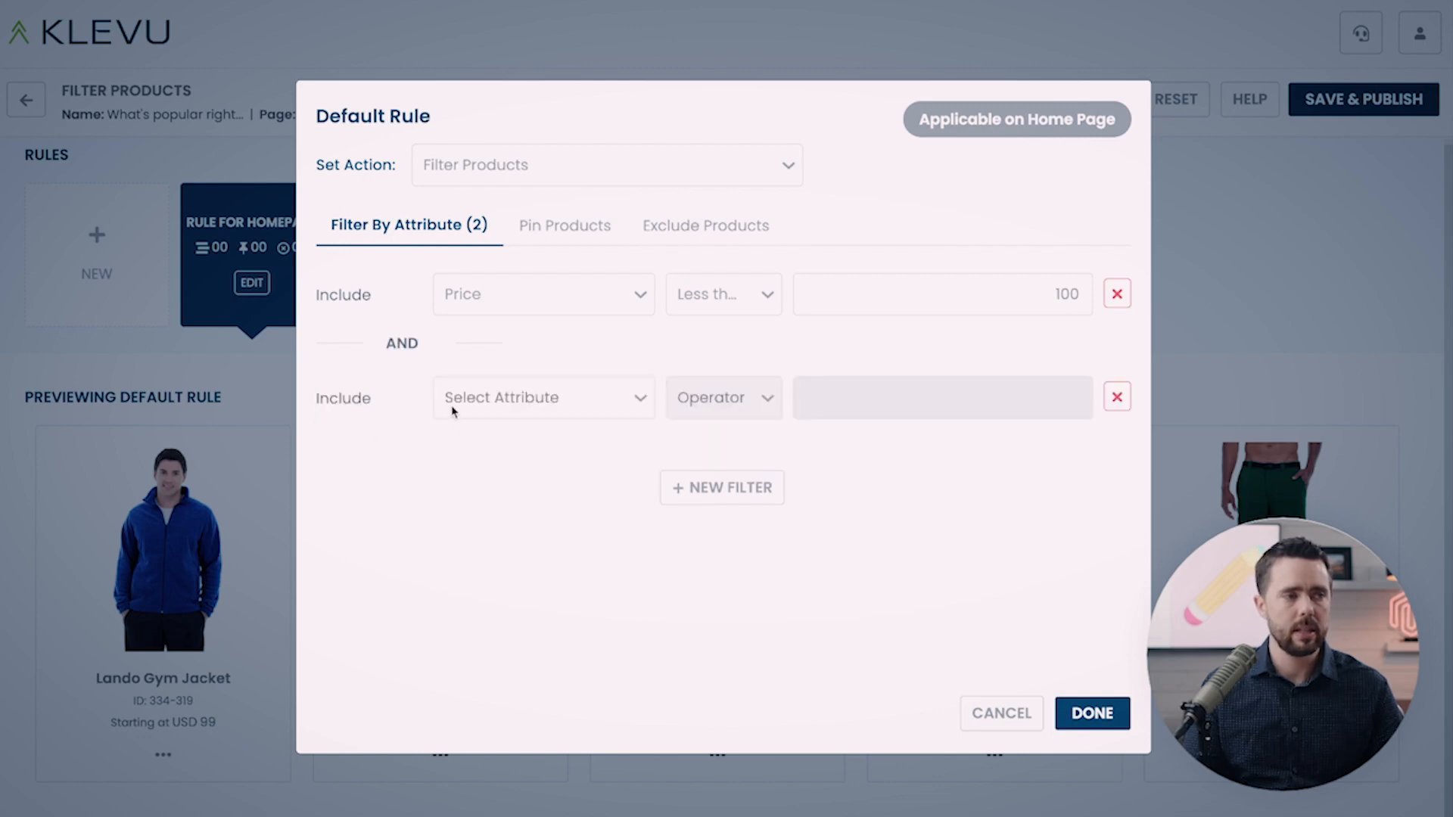
left_click(454, 400)
scroll(552, 587, "down", 2)
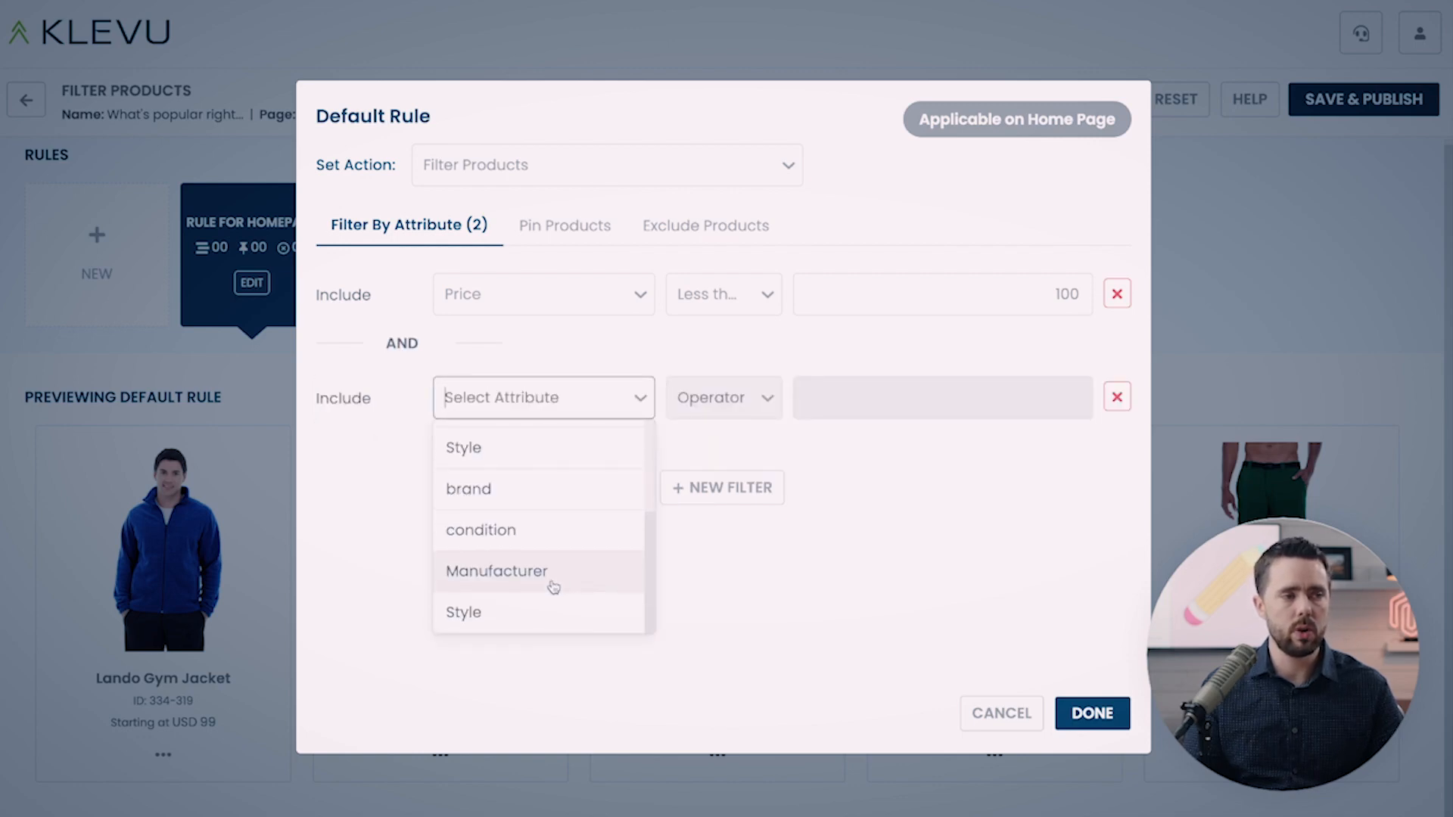
scroll(529, 519, "up", 2)
left_click(529, 524)
Set the Color filter to match any of Green
left_click(752, 401)
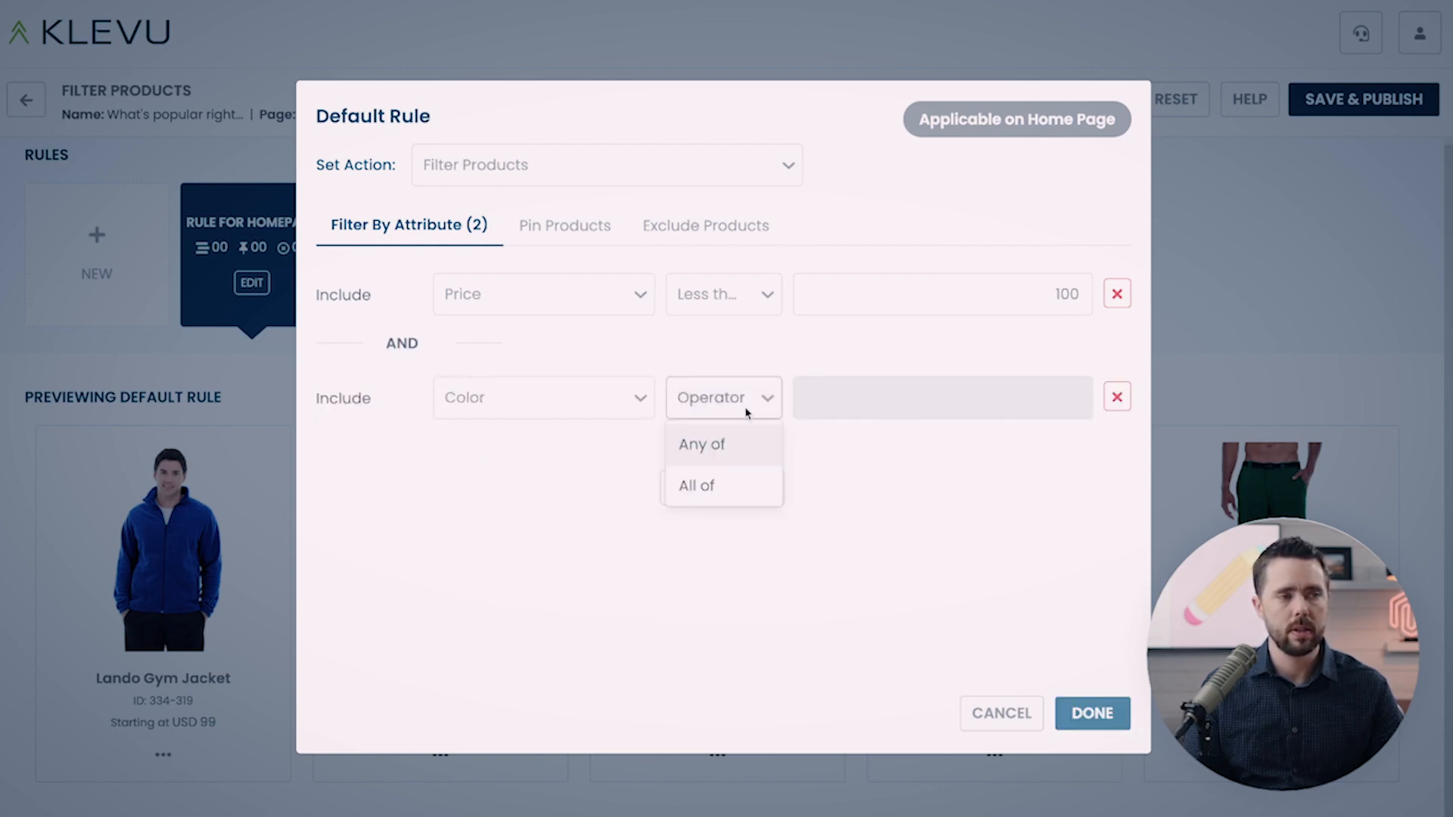
left_click(742, 441)
left_click(815, 412)
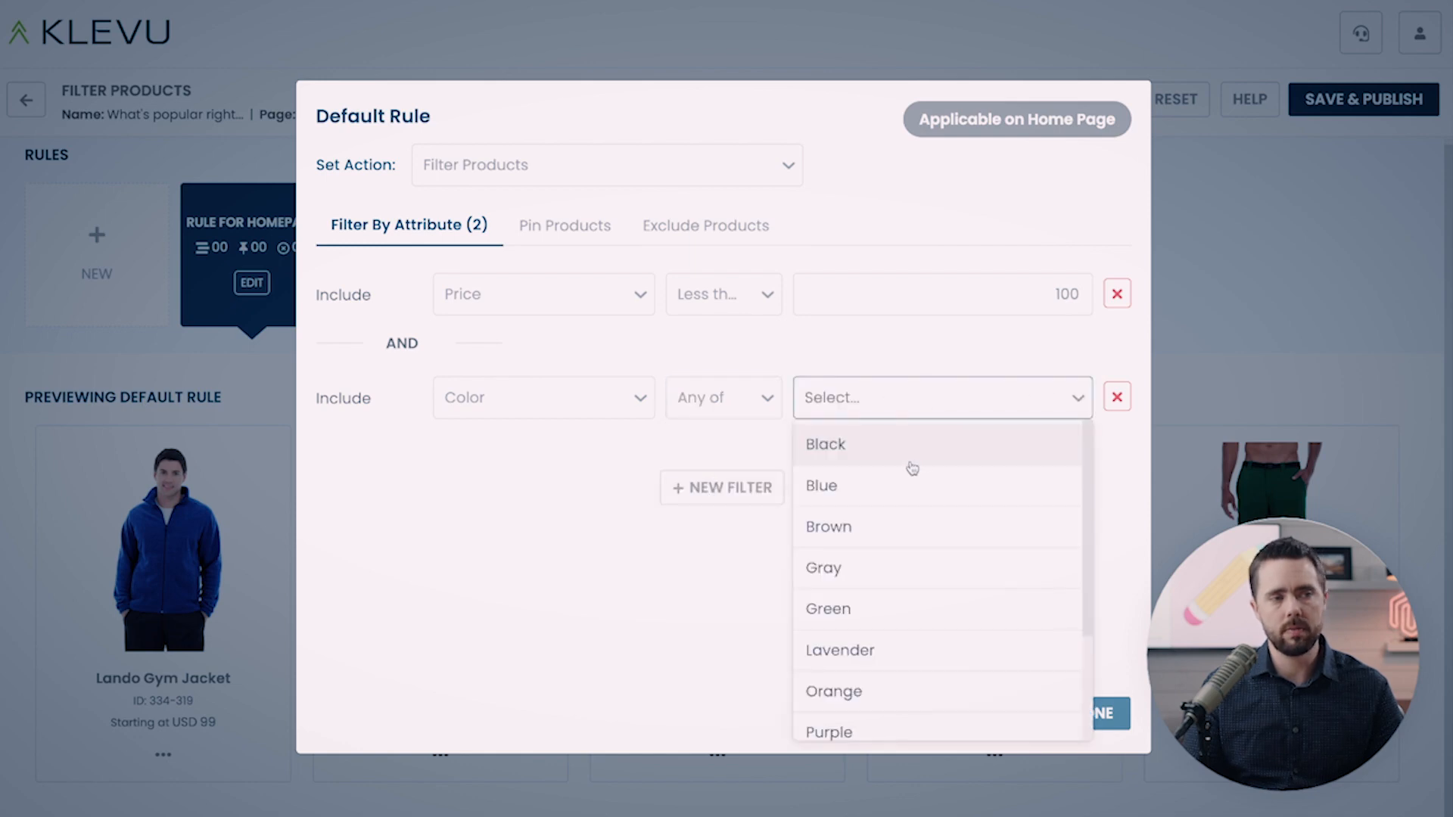
left_click(895, 621)
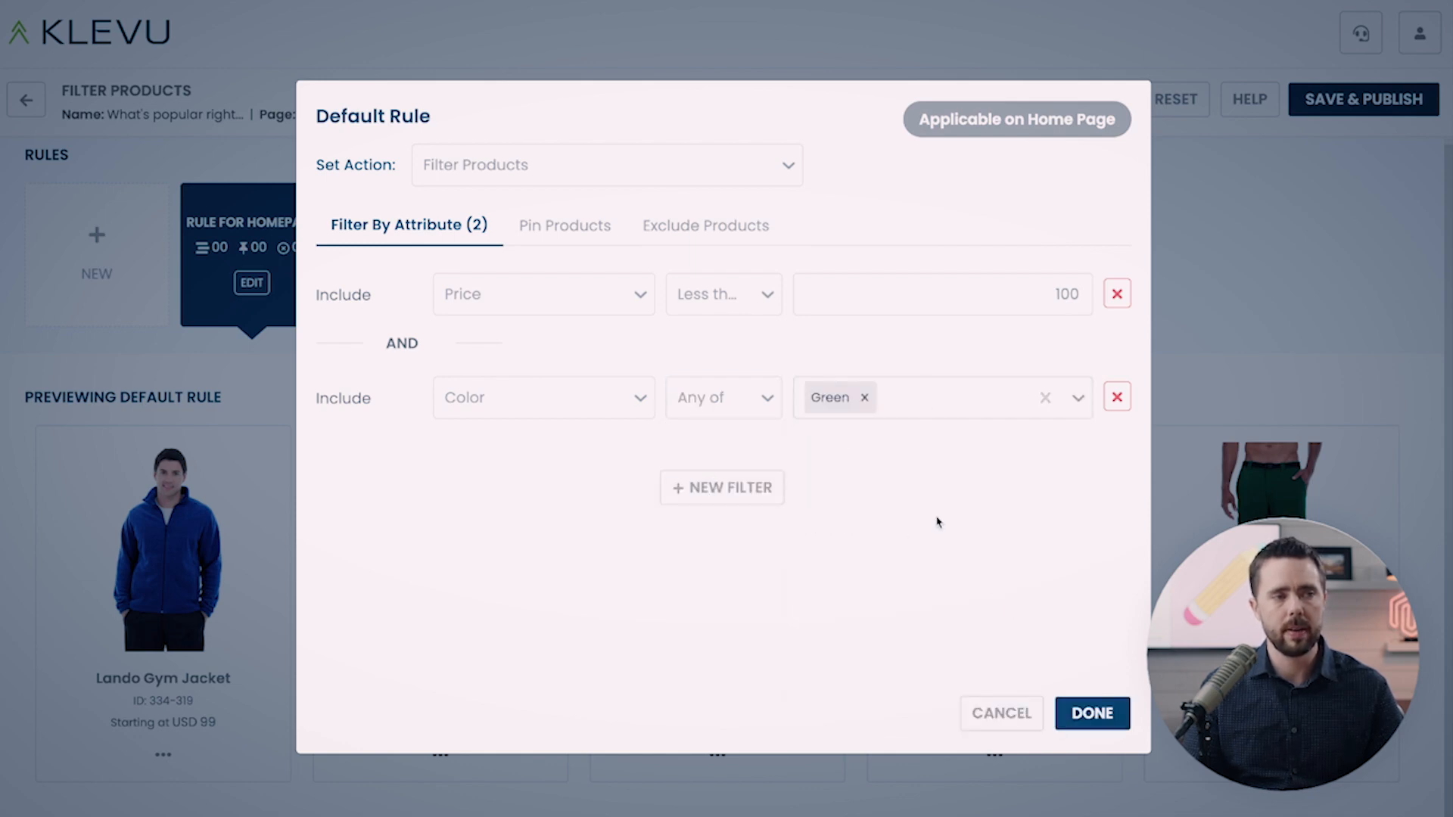
left_click(868, 303)
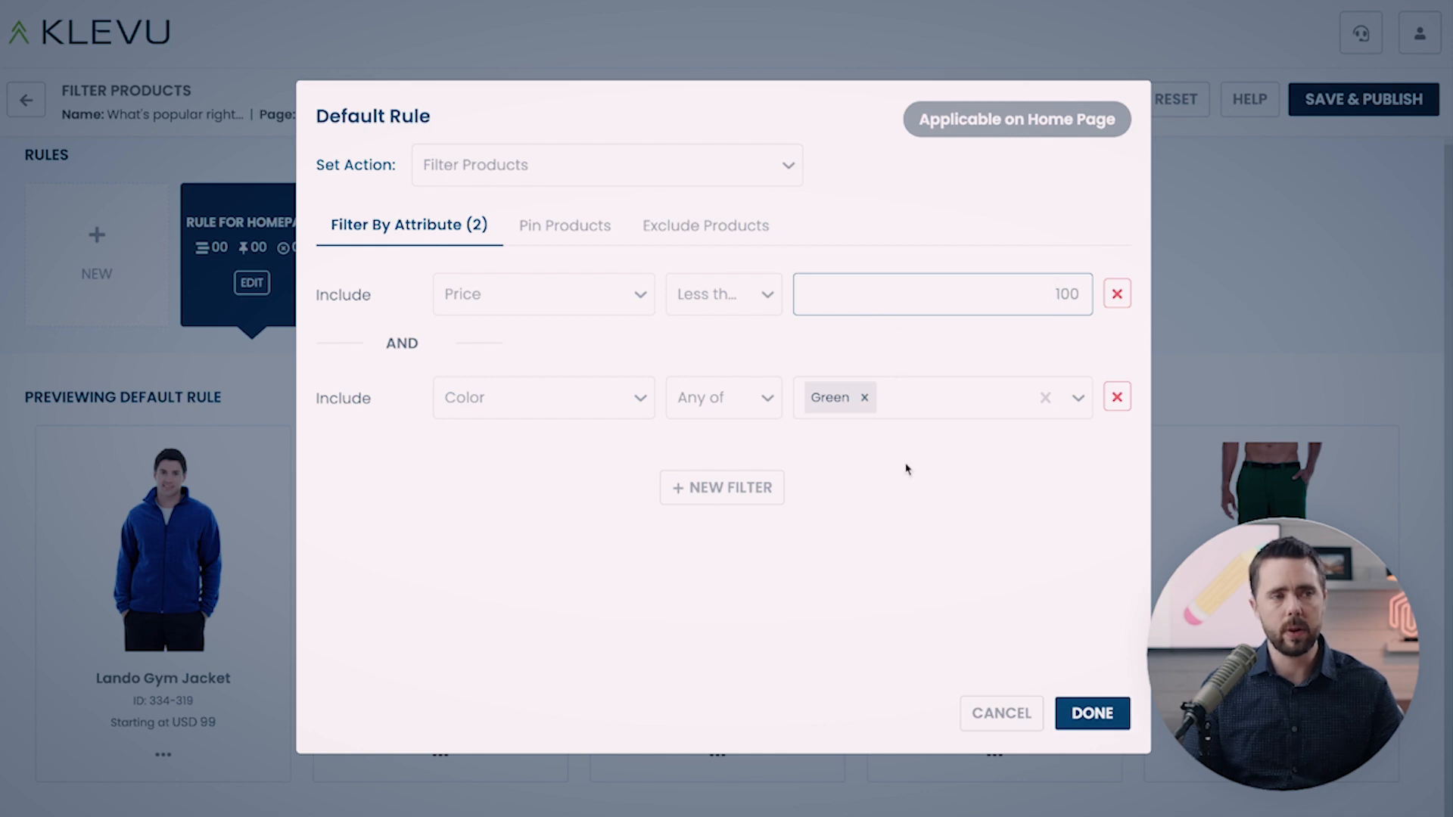
left_click(911, 505)
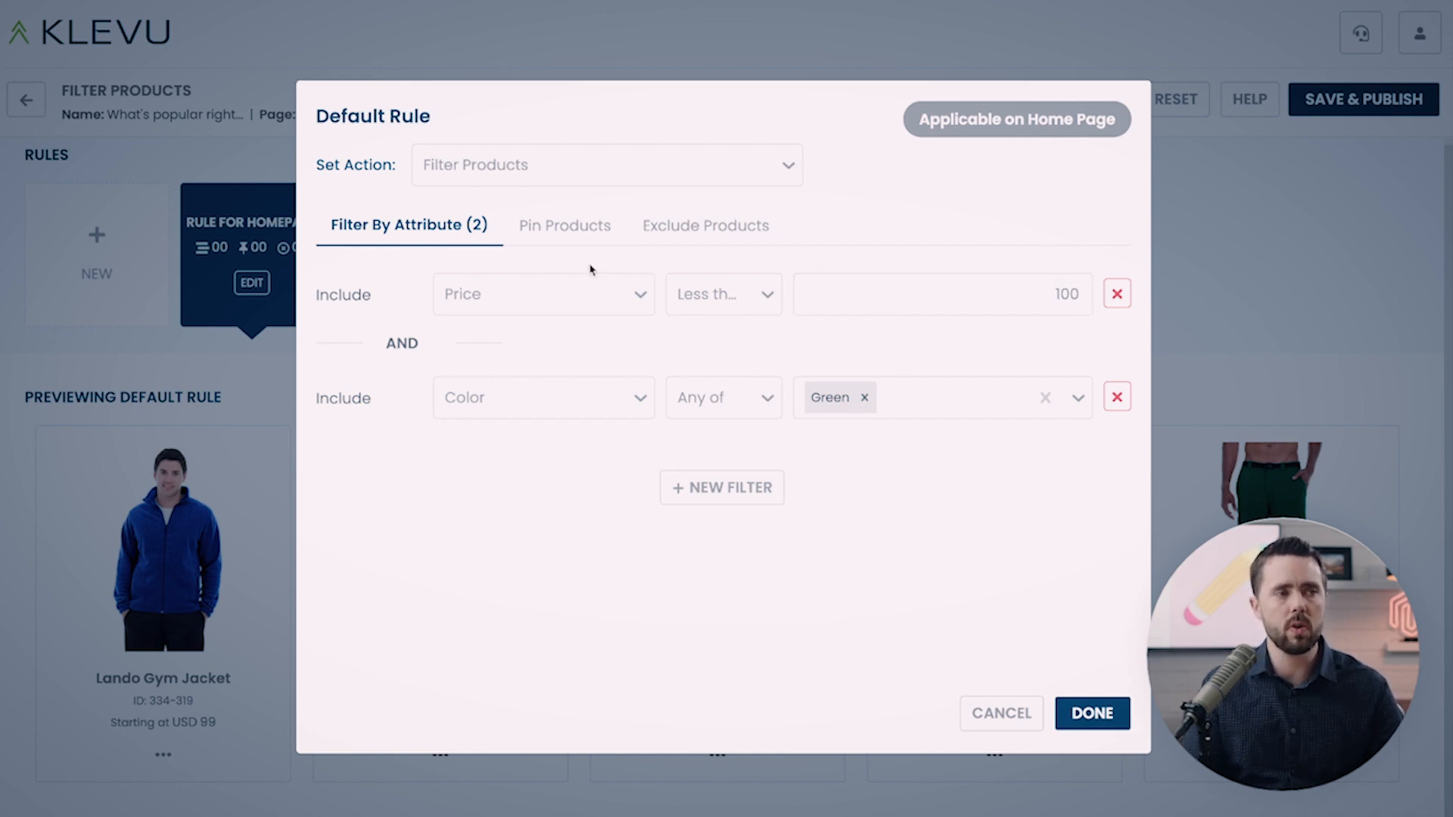
Pin the Crown Summit Backpack in the default rule and browse the products that could be excluded
left_click(539, 239)
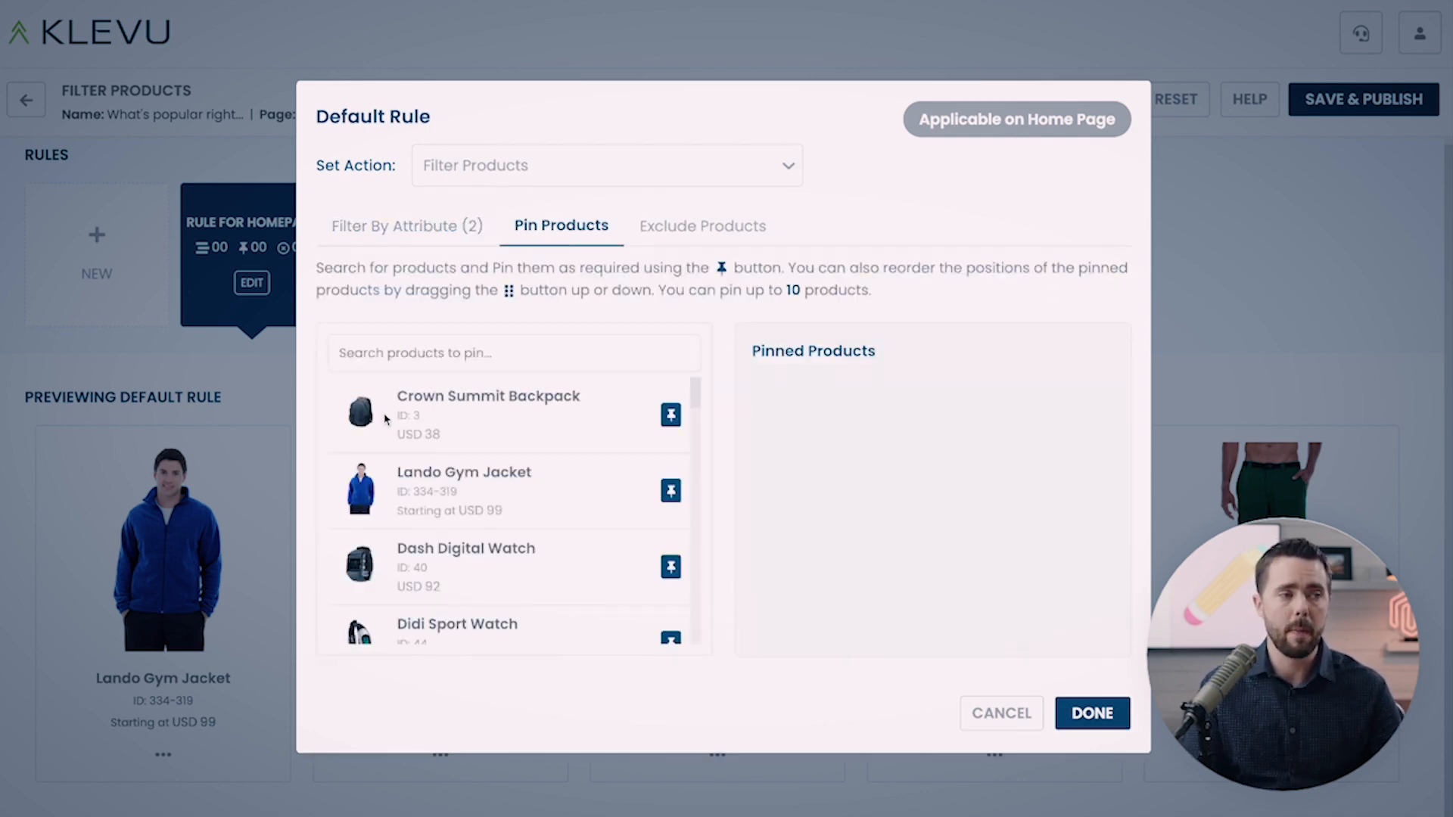
left_click(671, 415)
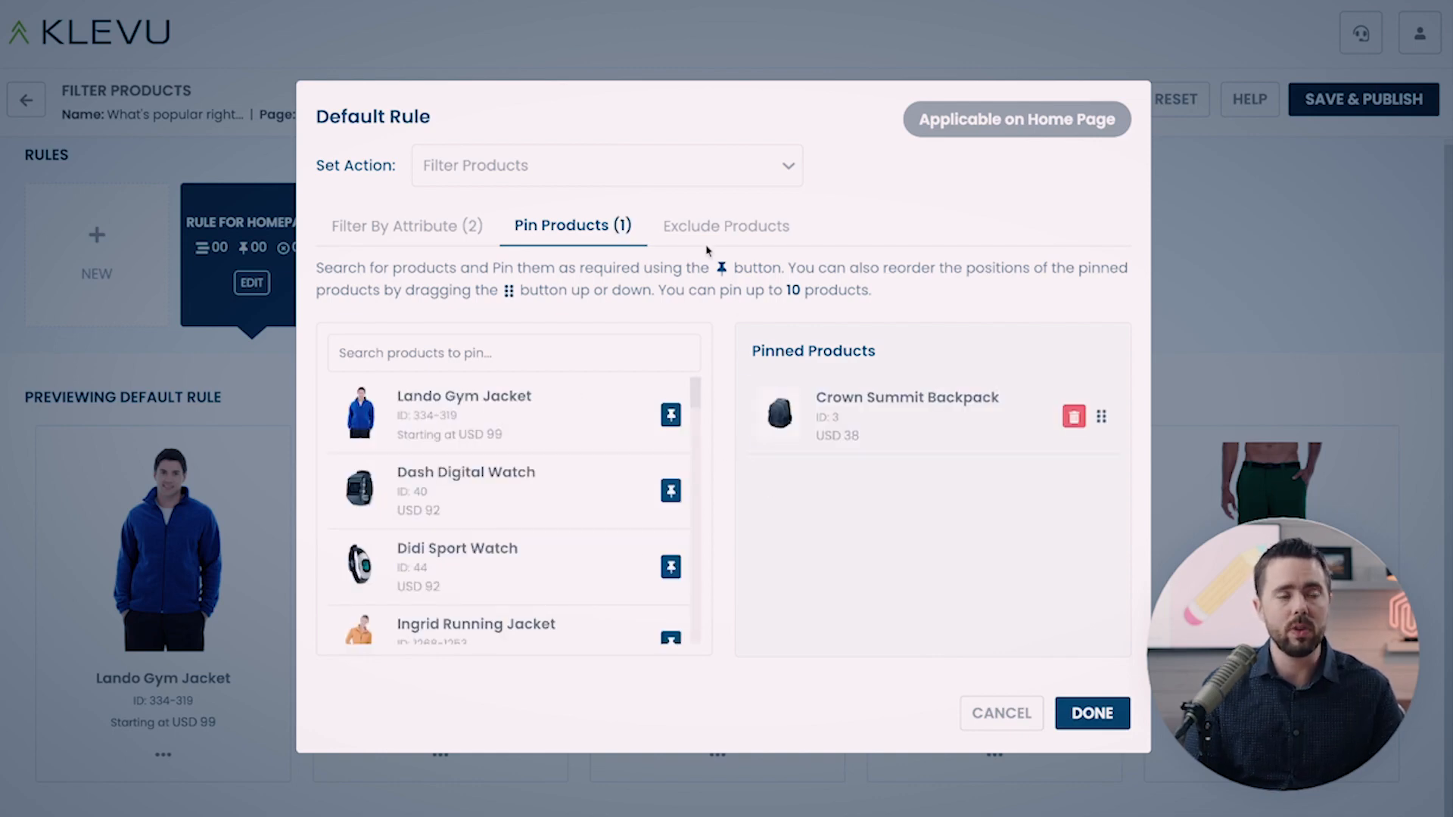
left_click(741, 219)
scroll(626, 537, "down", 5)
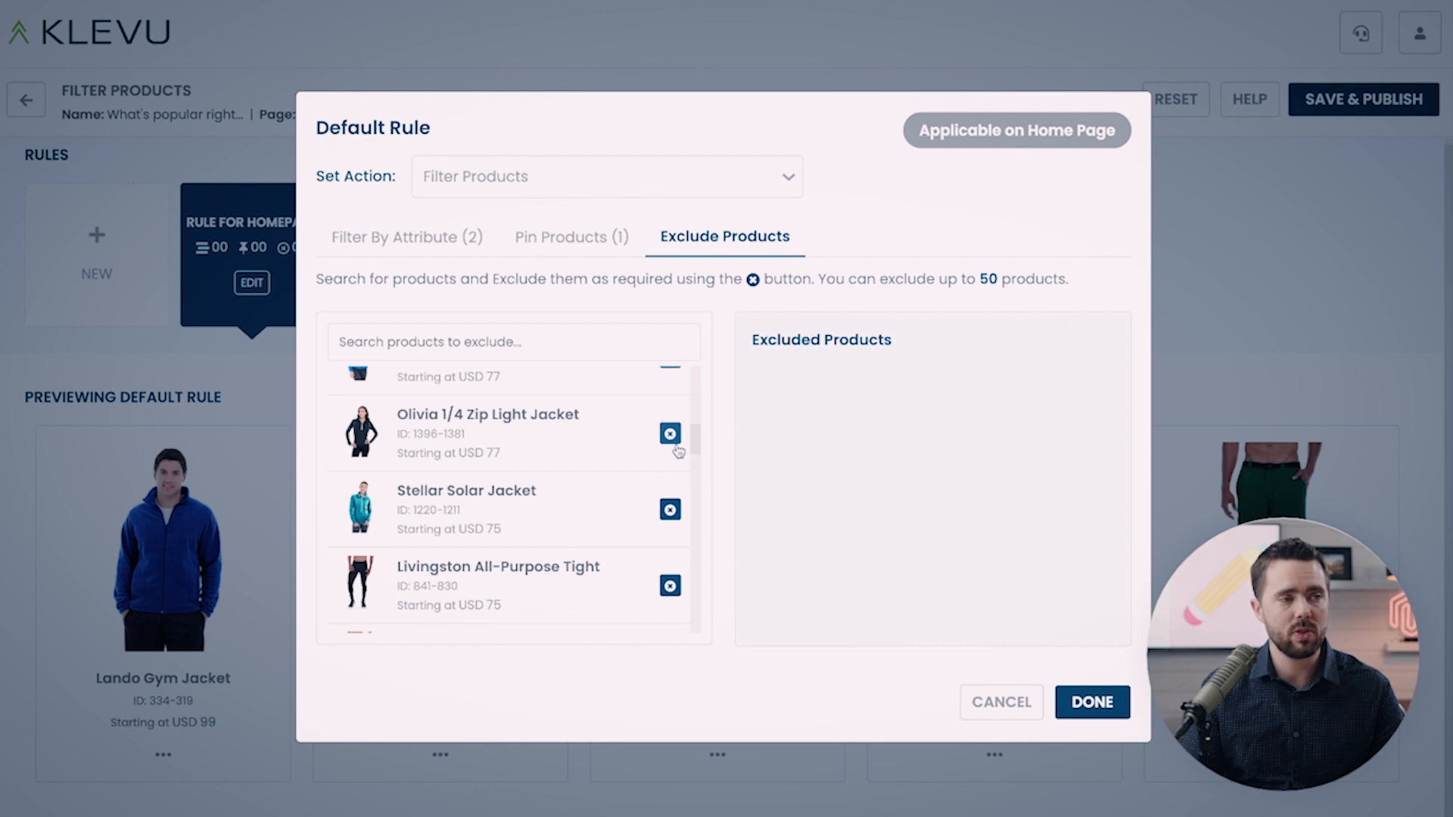
scroll(673, 542, "down", 1)
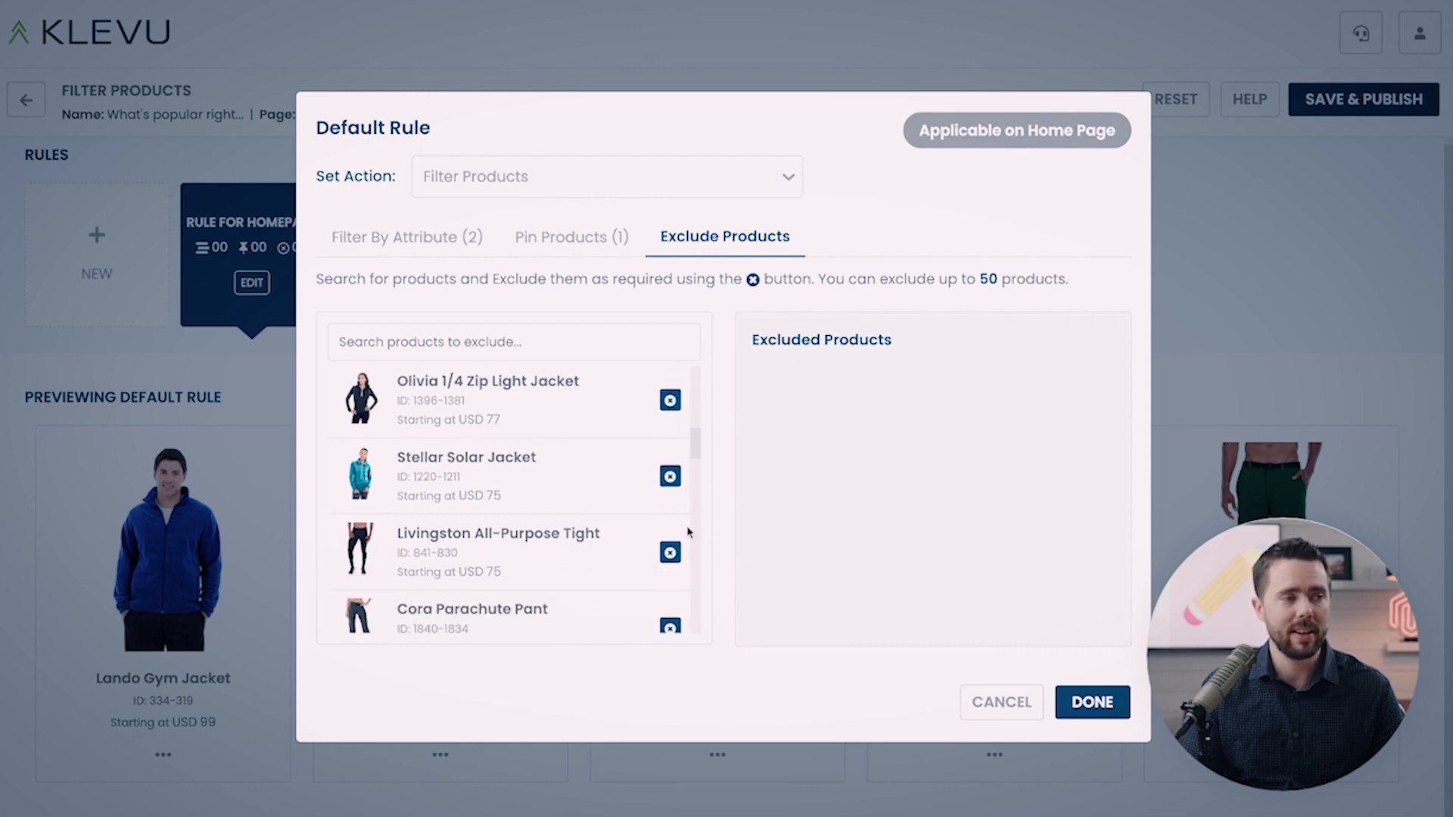
scroll(605, 543, "down", 15)
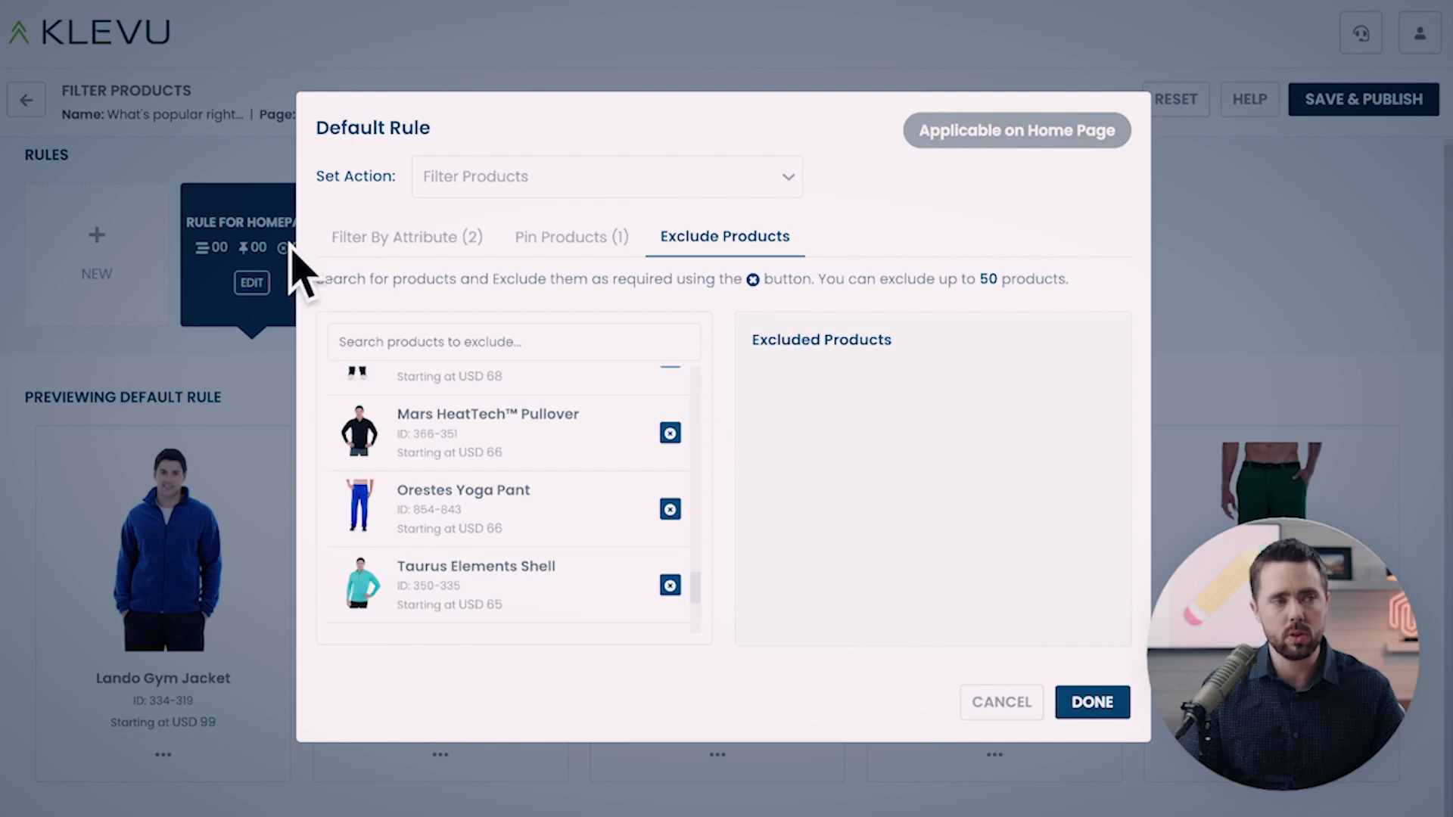
Recheck the rule's pinned products, finish editing the default rule, and save and publish the recommendation
left_click(429, 230)
left_click(598, 243)
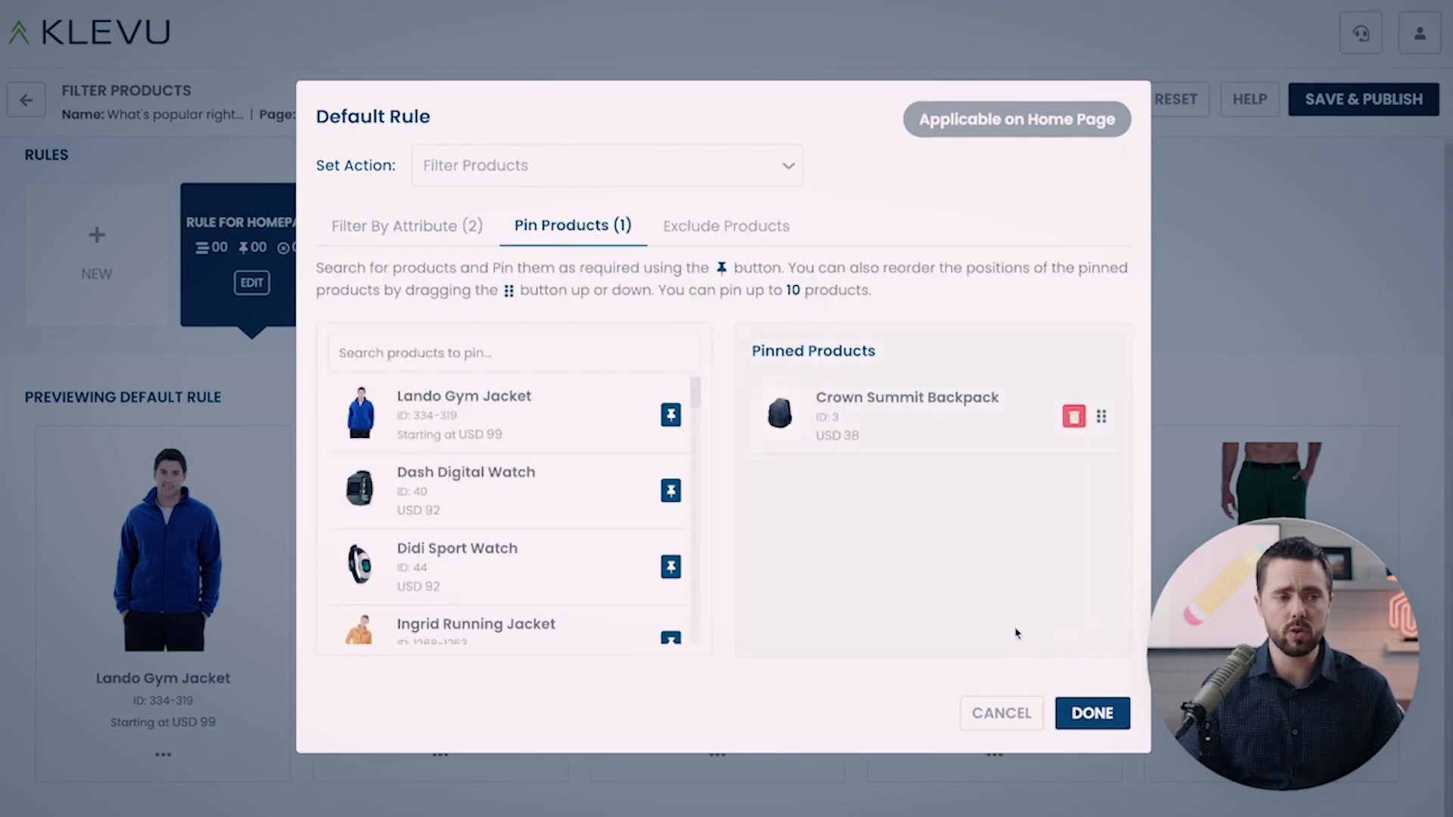
left_click(1122, 712)
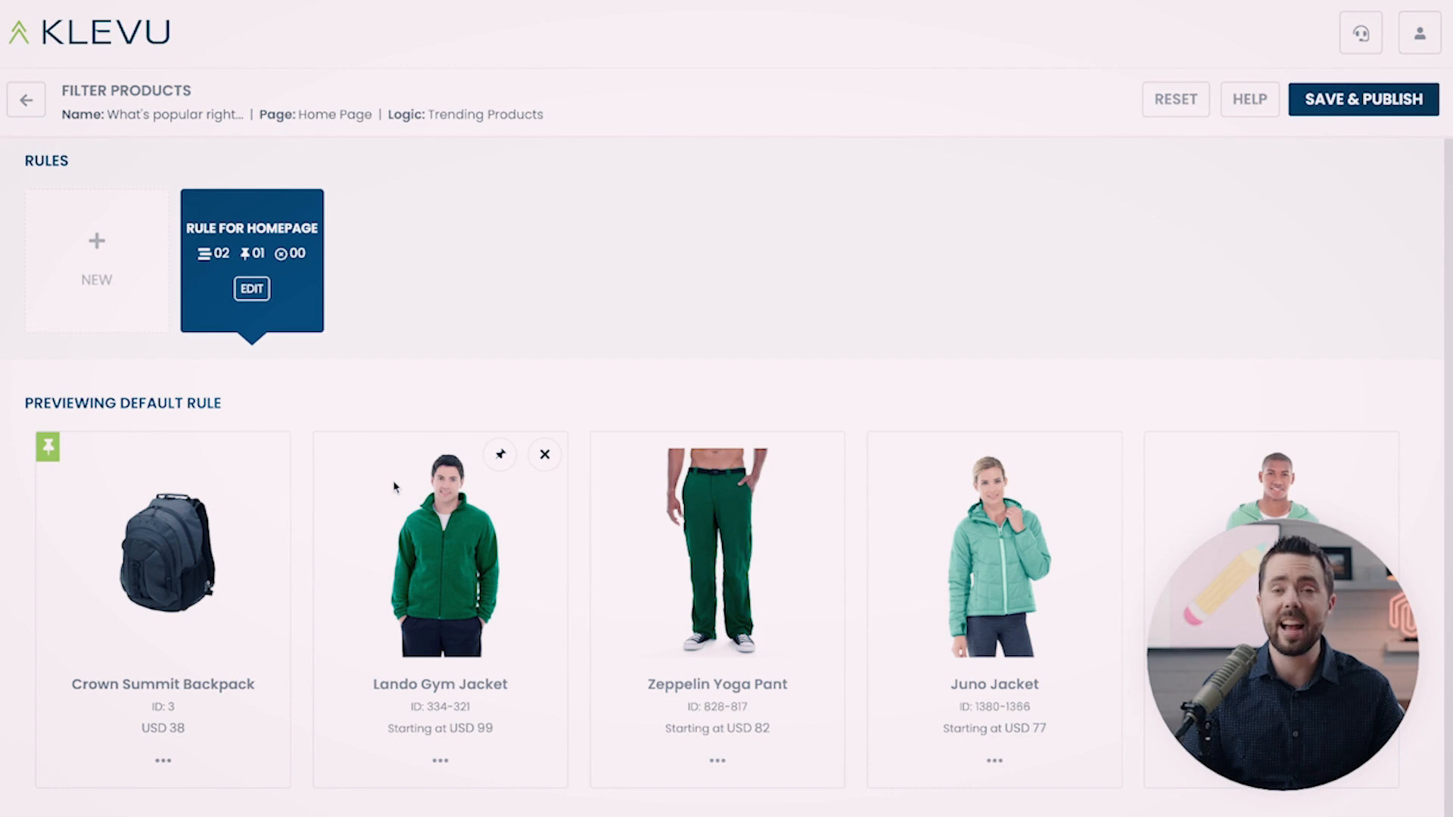
left_click(1410, 97)
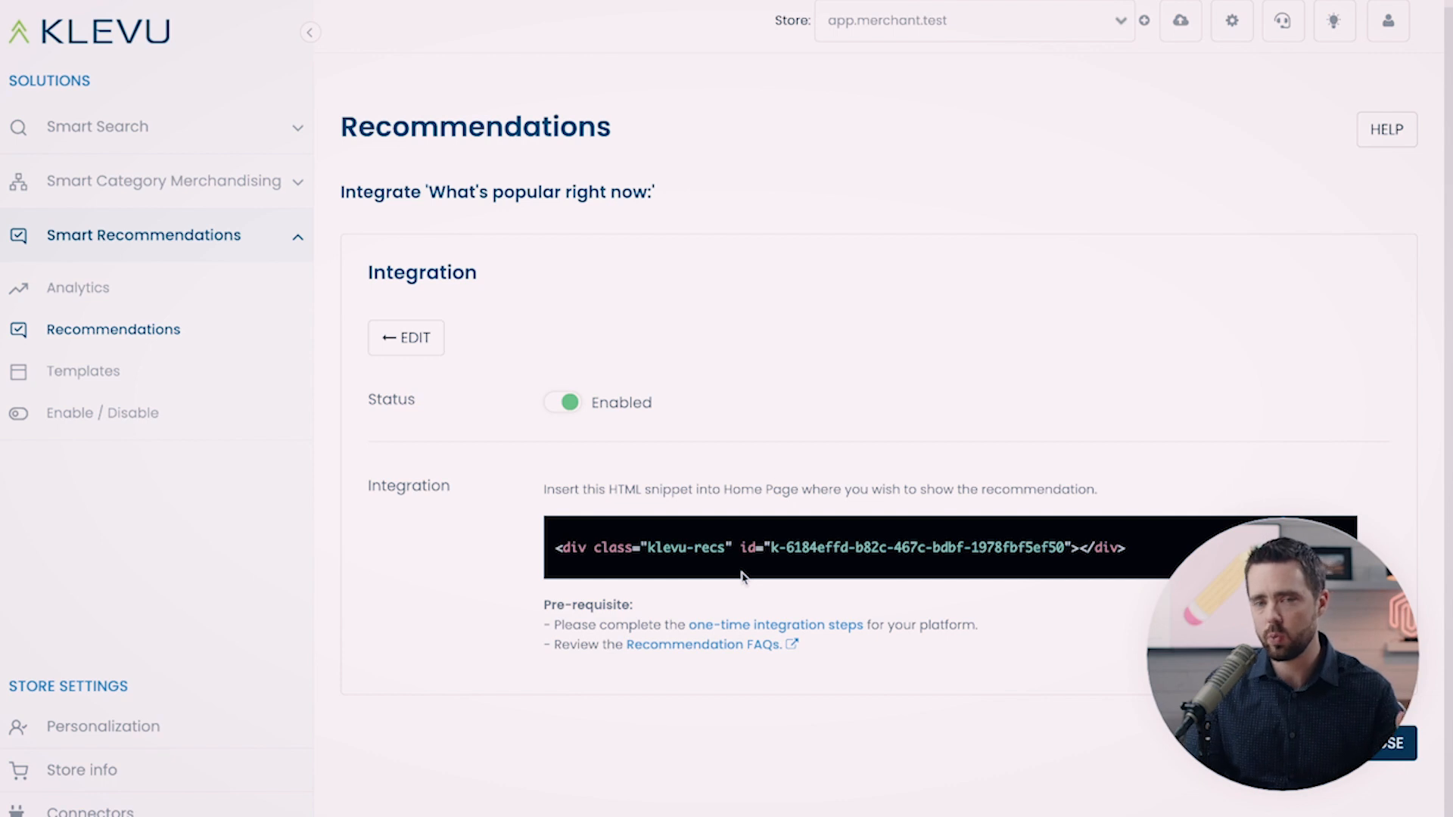
Copy the integration HTML snippet of the "What's popular right now:" recommendation
left_click(754, 551)
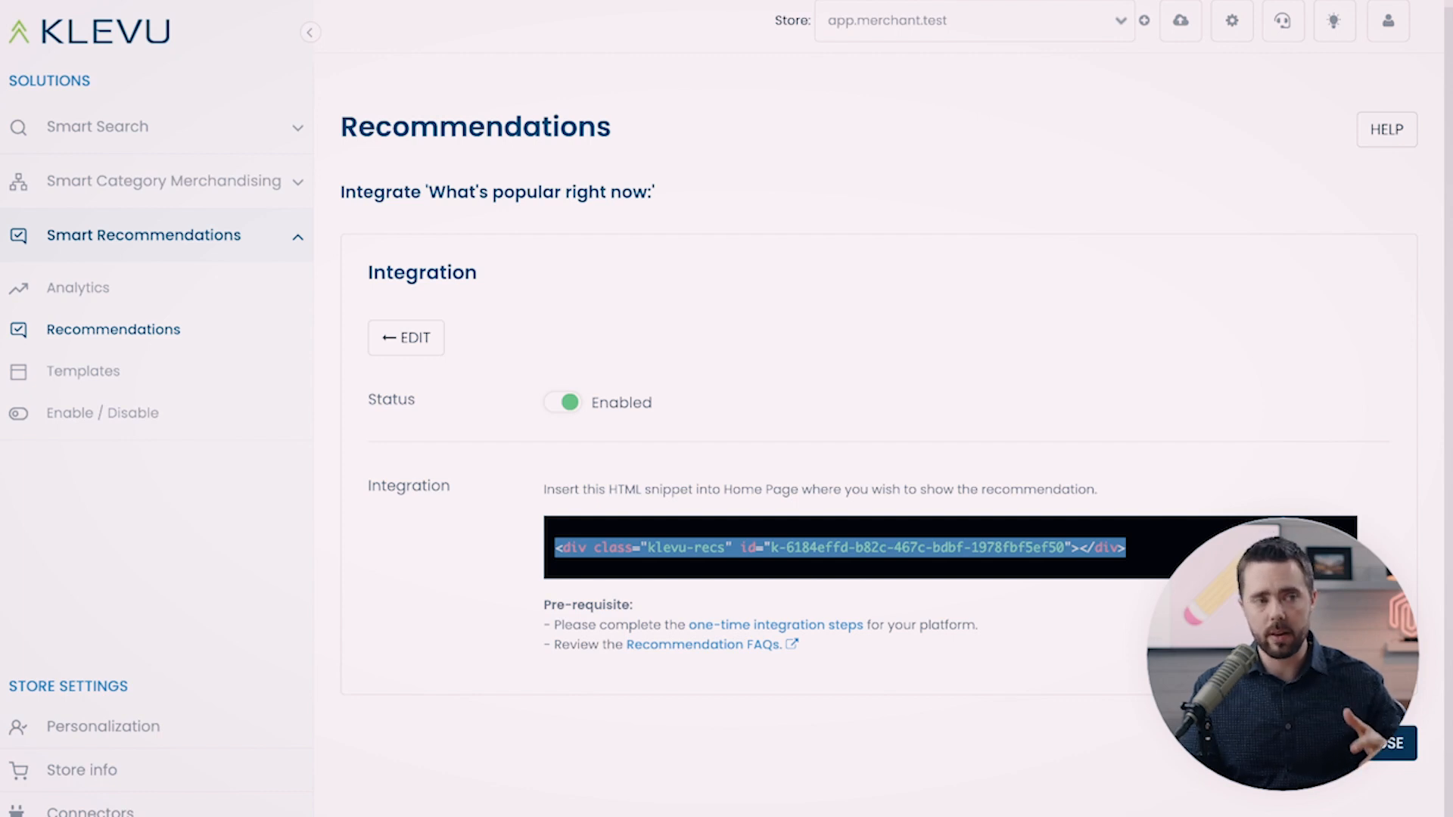
left_click_drag(887, 546, 854, 545)
triple_click(854, 545)
key("ctrl+c")
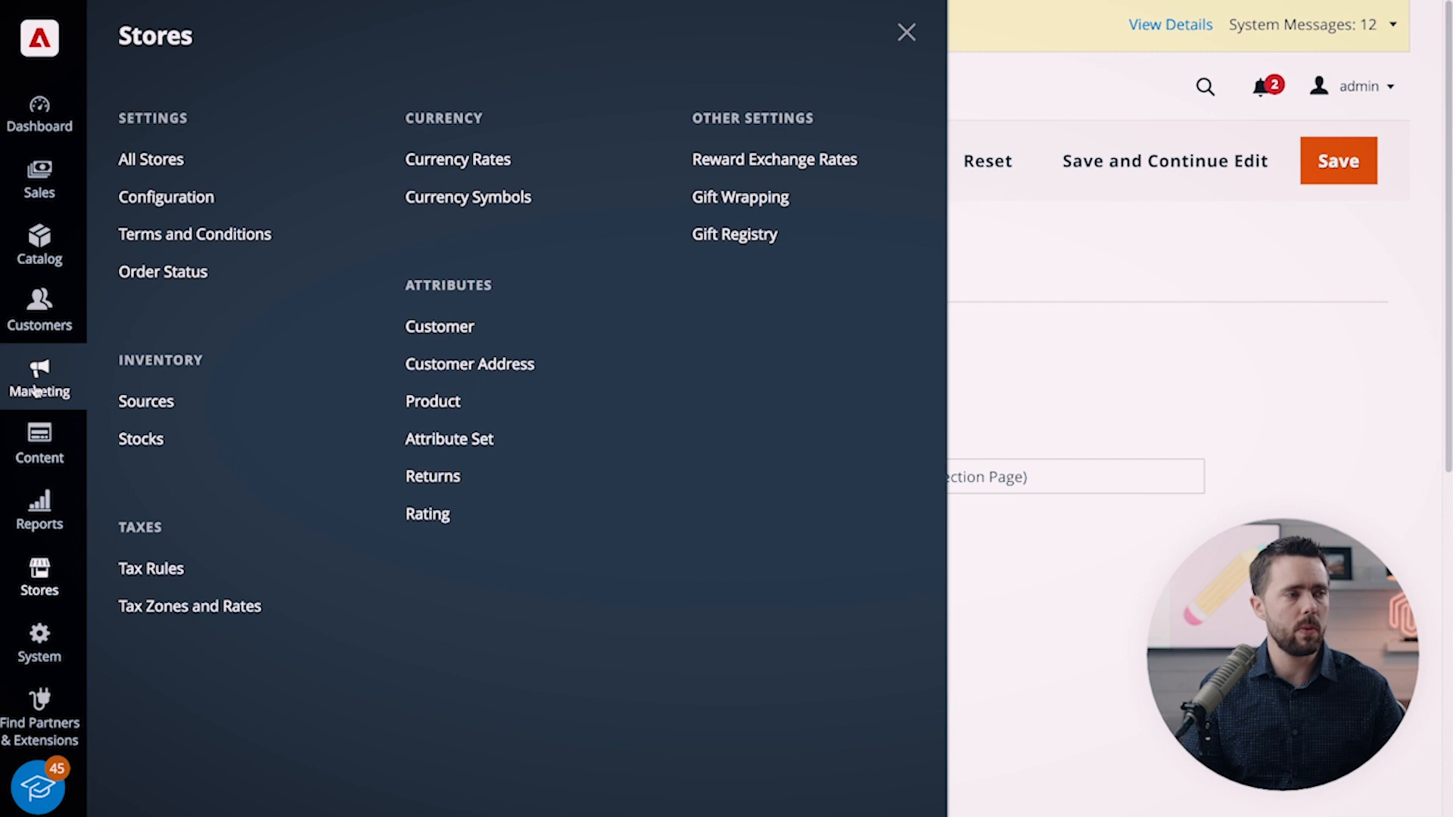
Switch to the Adobe Commerce admin and start a new content block
left_click(40, 443)
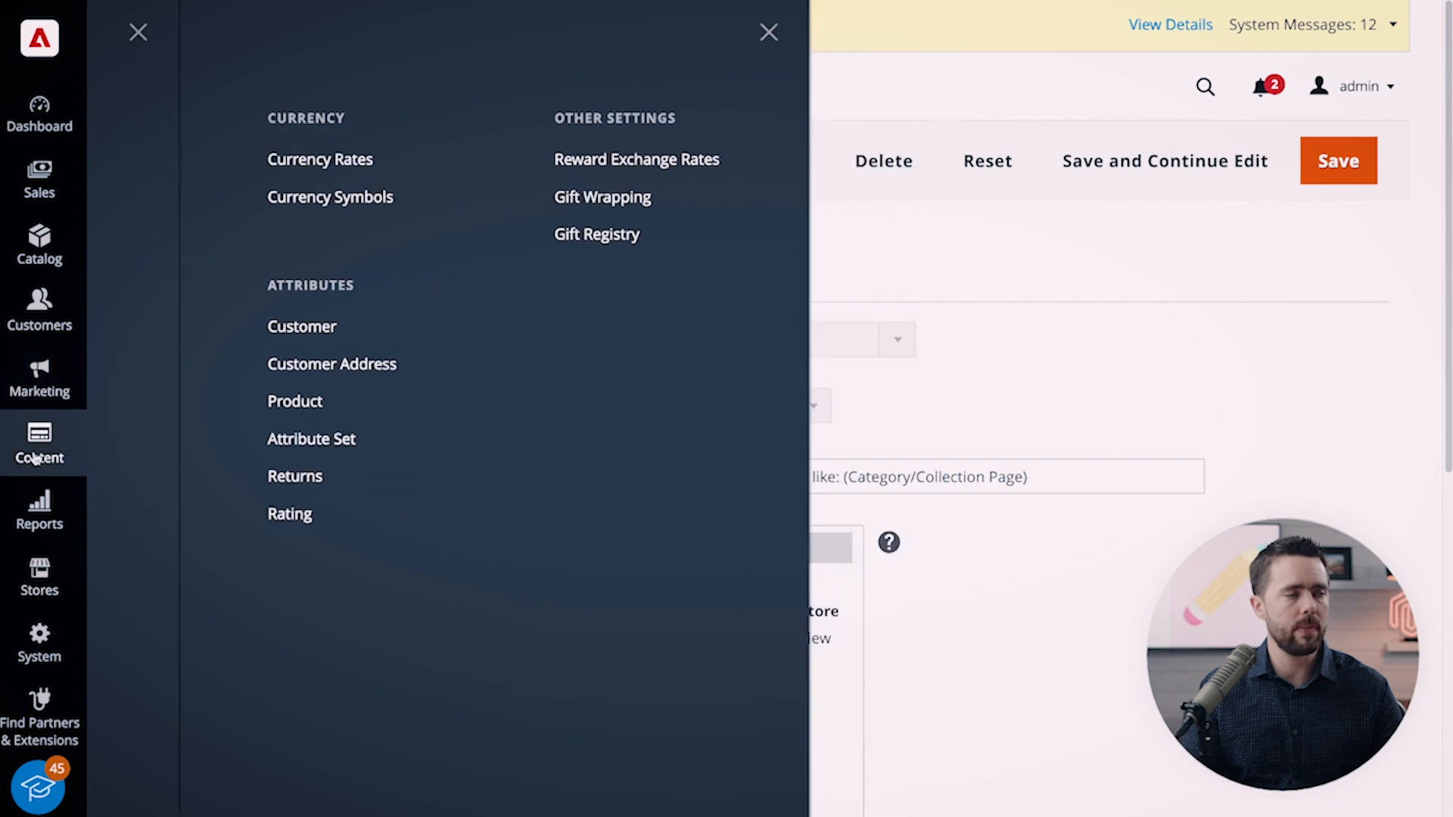
left_click(183, 225)
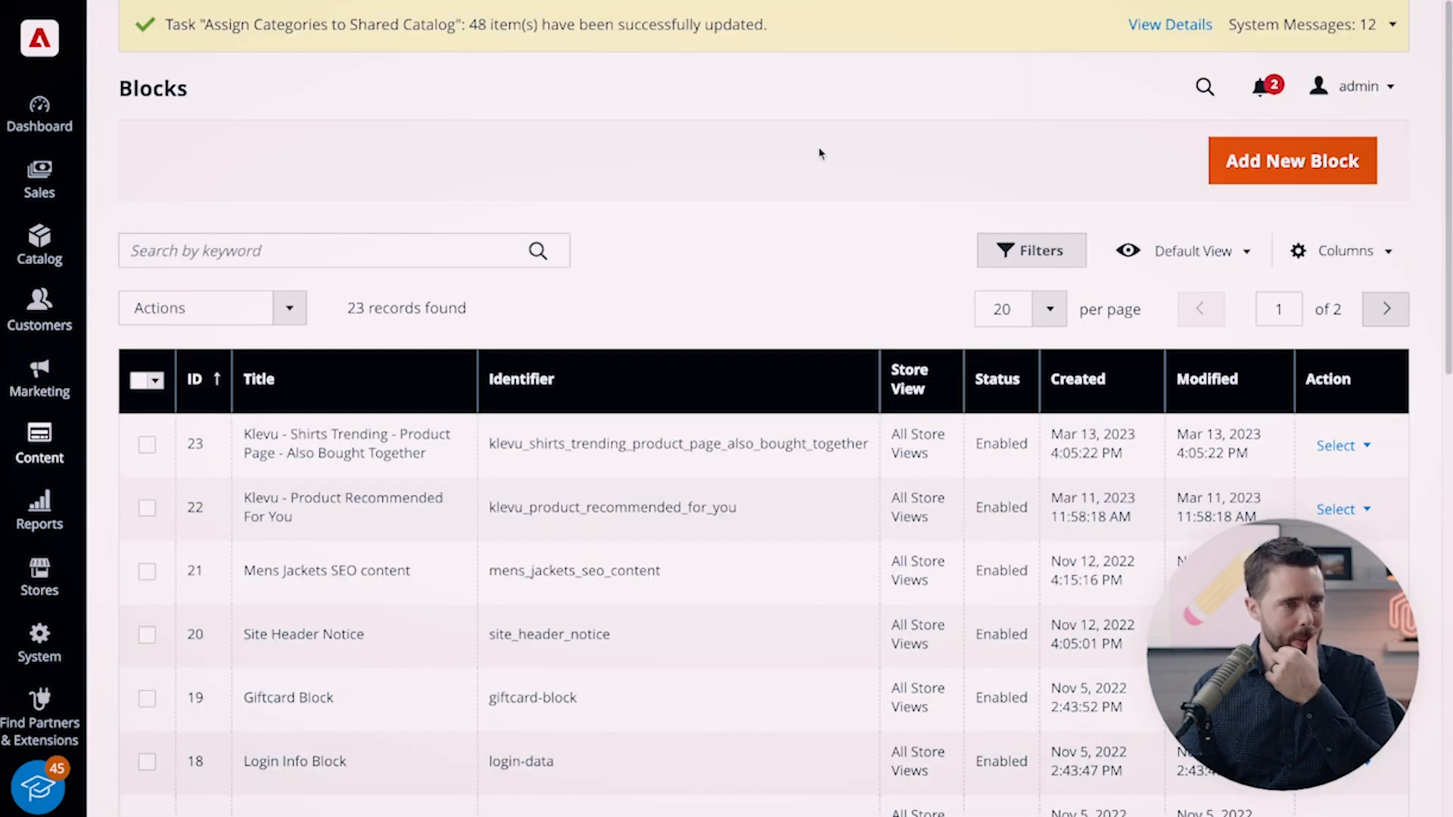
left_click(1295, 179)
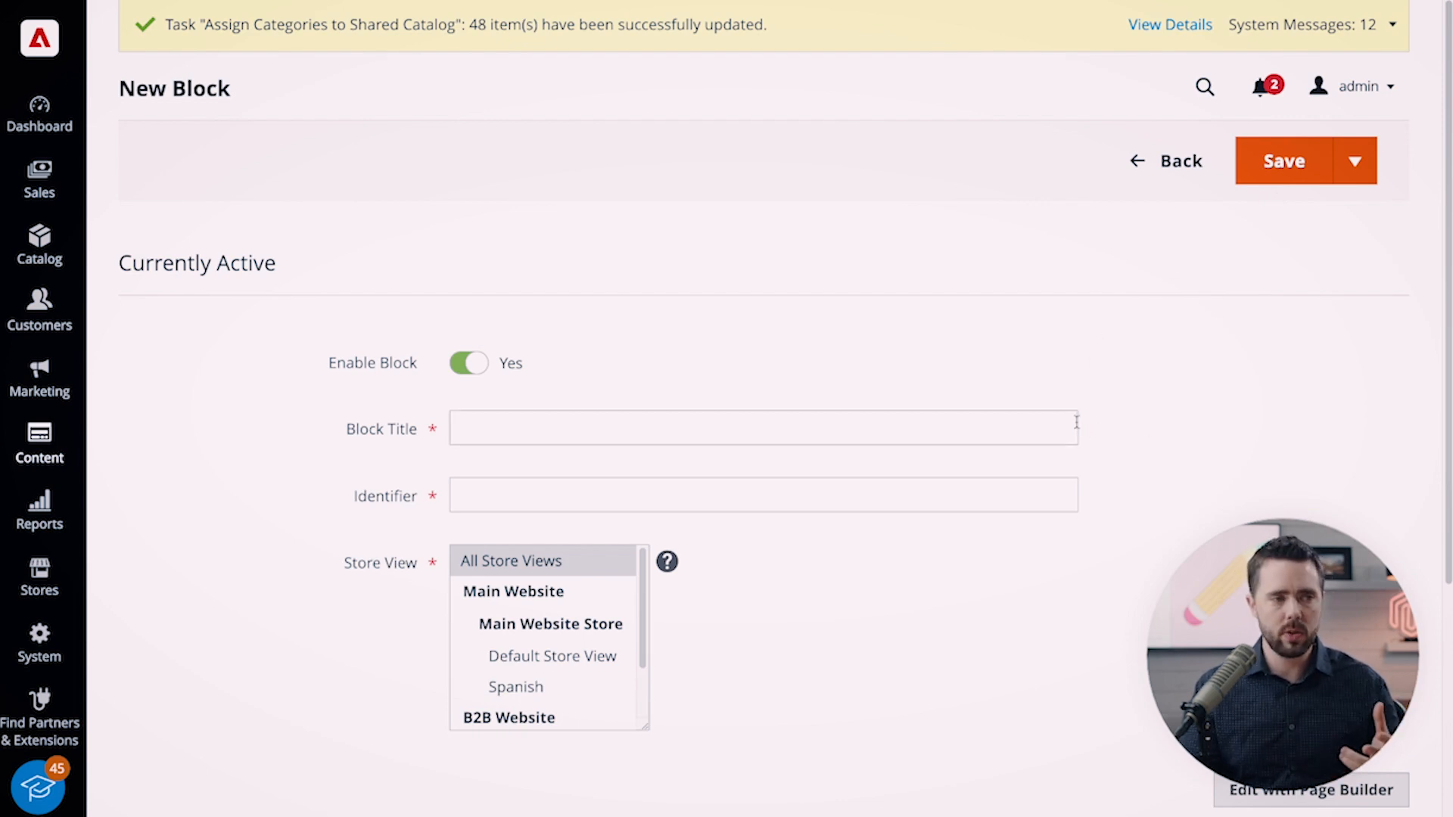
Edit the new block's content with Page Builder and add an HTML Code element to the empty canvas
scroll(657, 486, "down", 5)
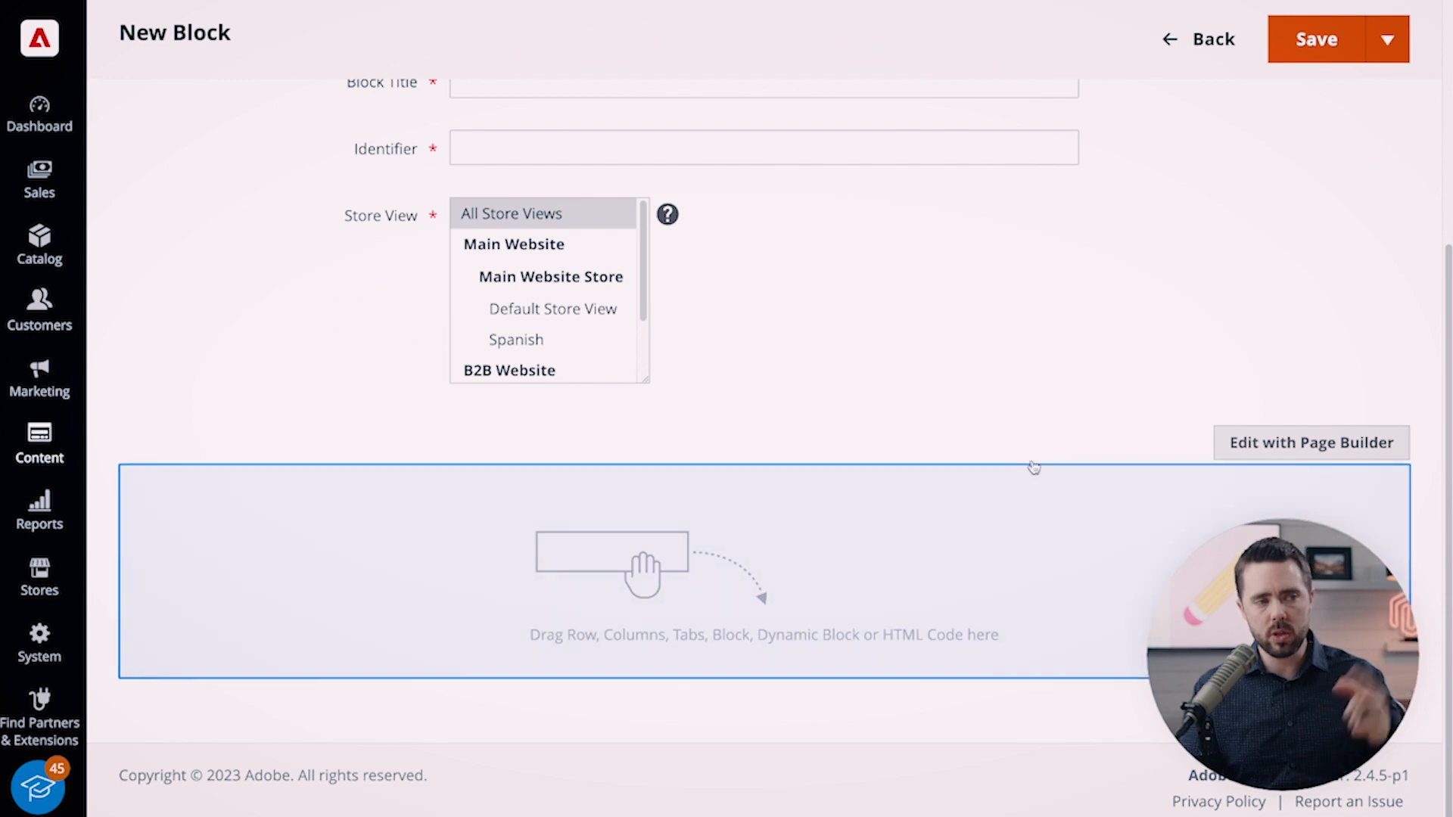
left_click(1217, 479)
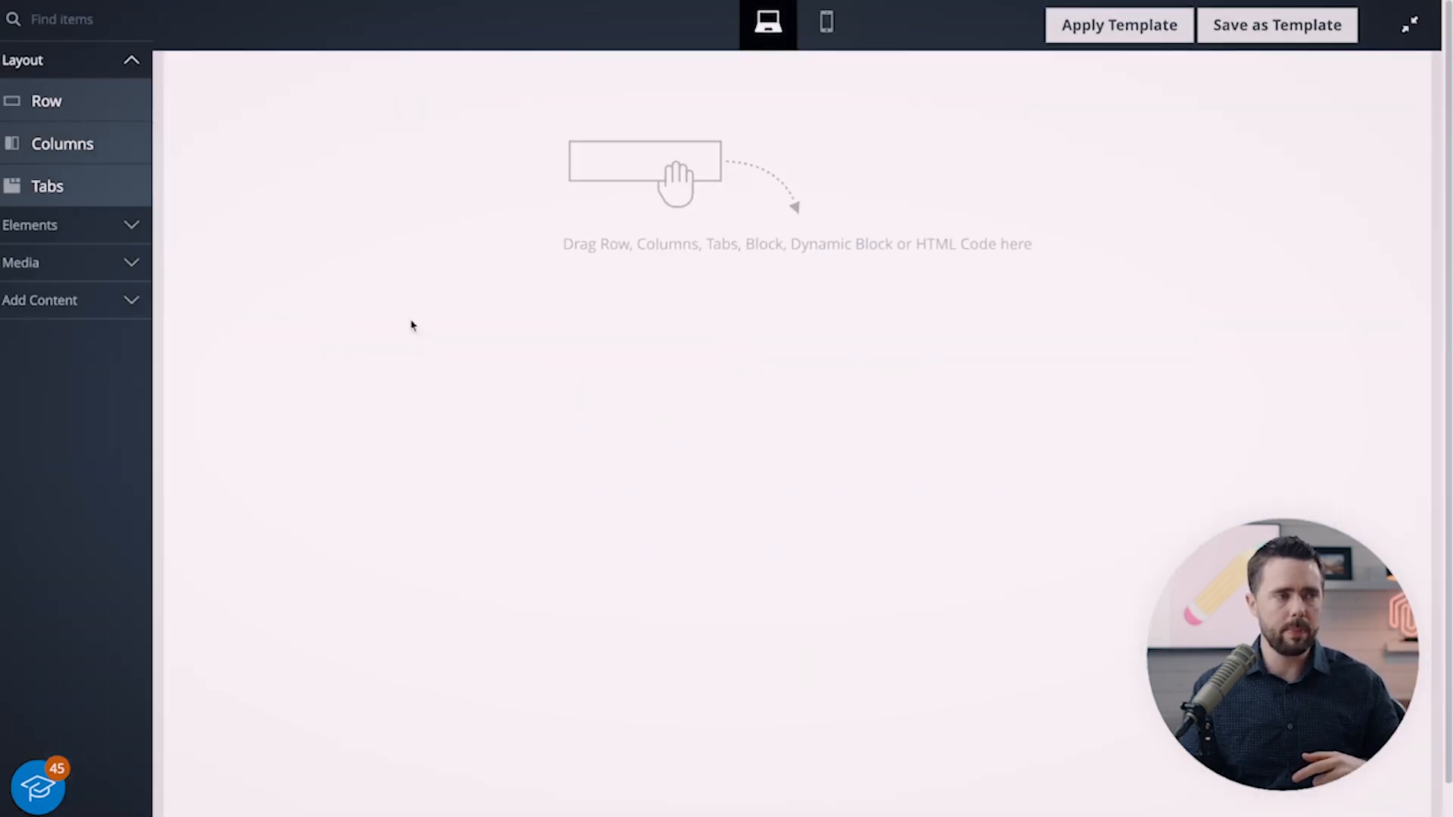
left_click(80, 262)
left_click(30, 227)
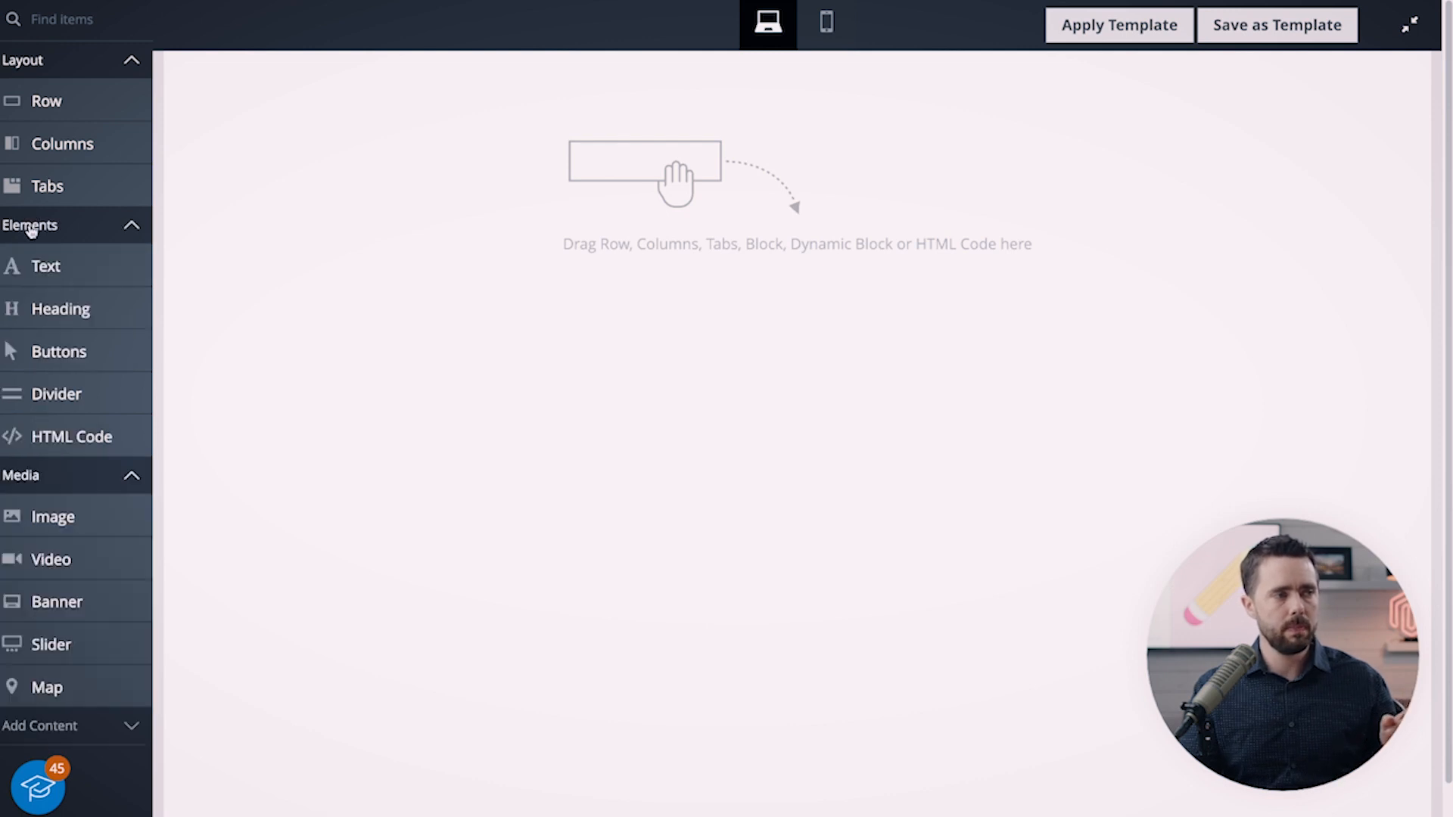
left_click_drag(56, 435, 740, 176)
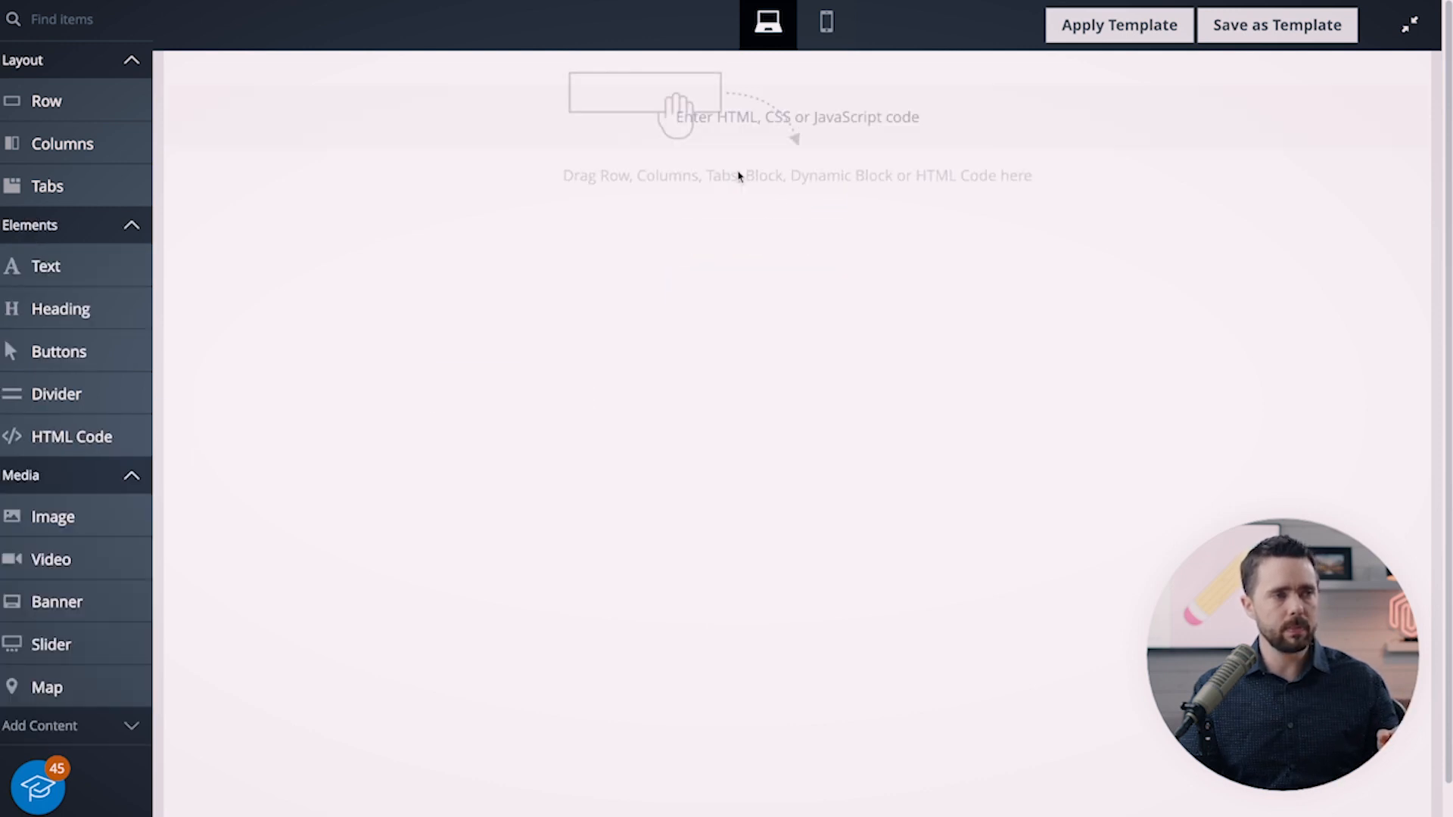
Paste the copied Klevu snippet into the HTML Code element, save it, and return to the block's settings
left_click(804, 84)
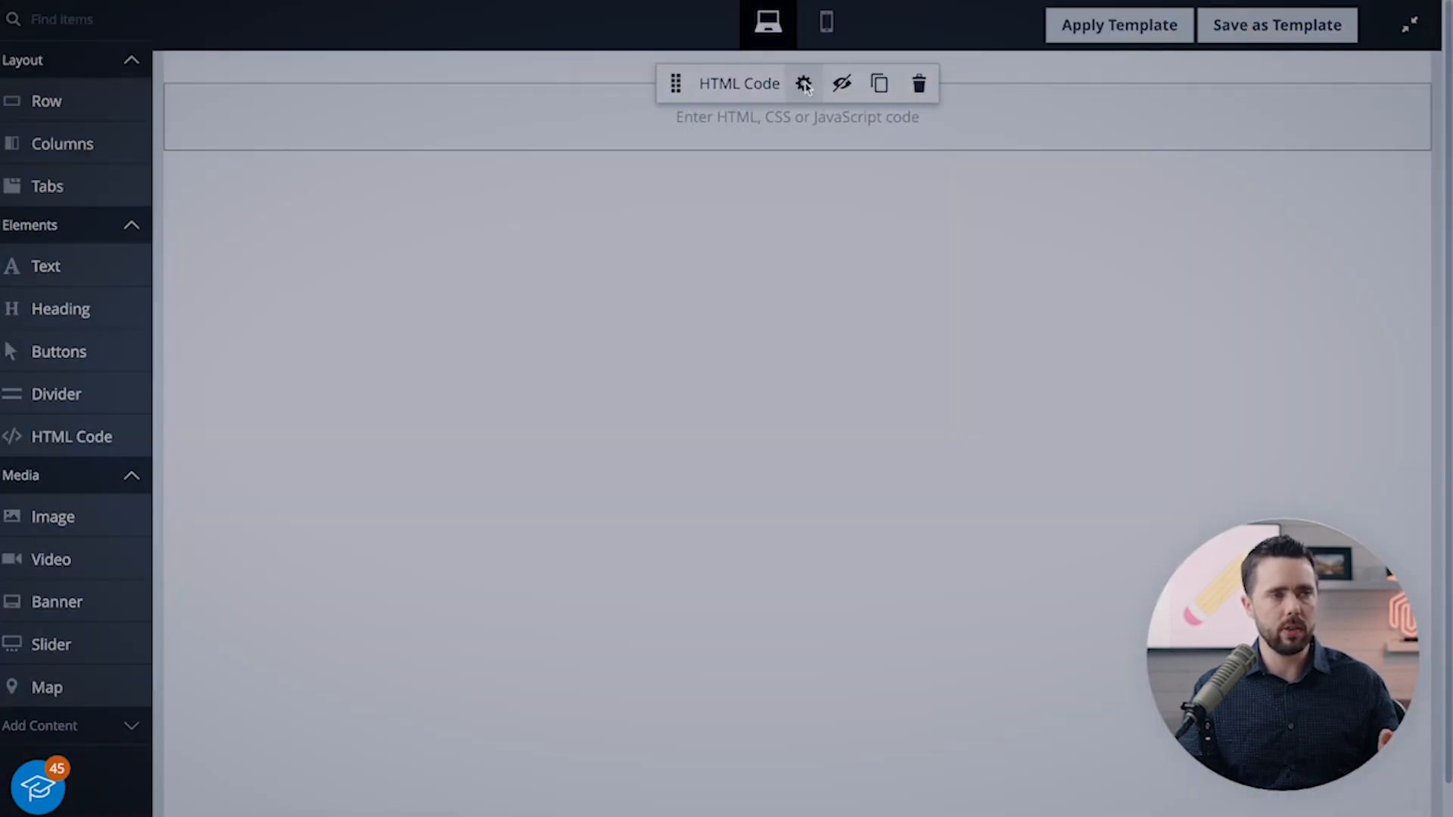
left_click(593, 276)
key("ctrl+v")
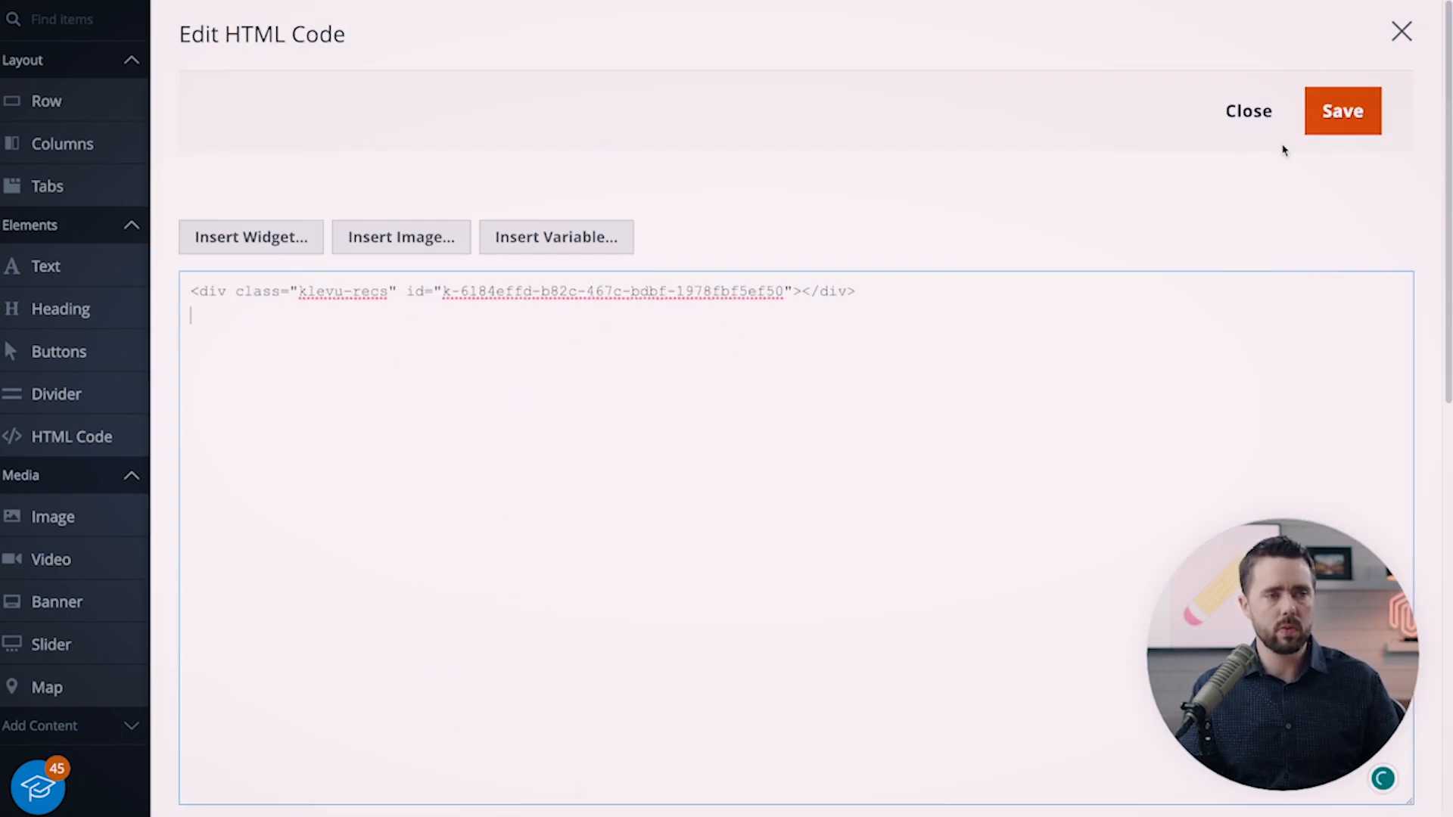
left_click(1342, 112)
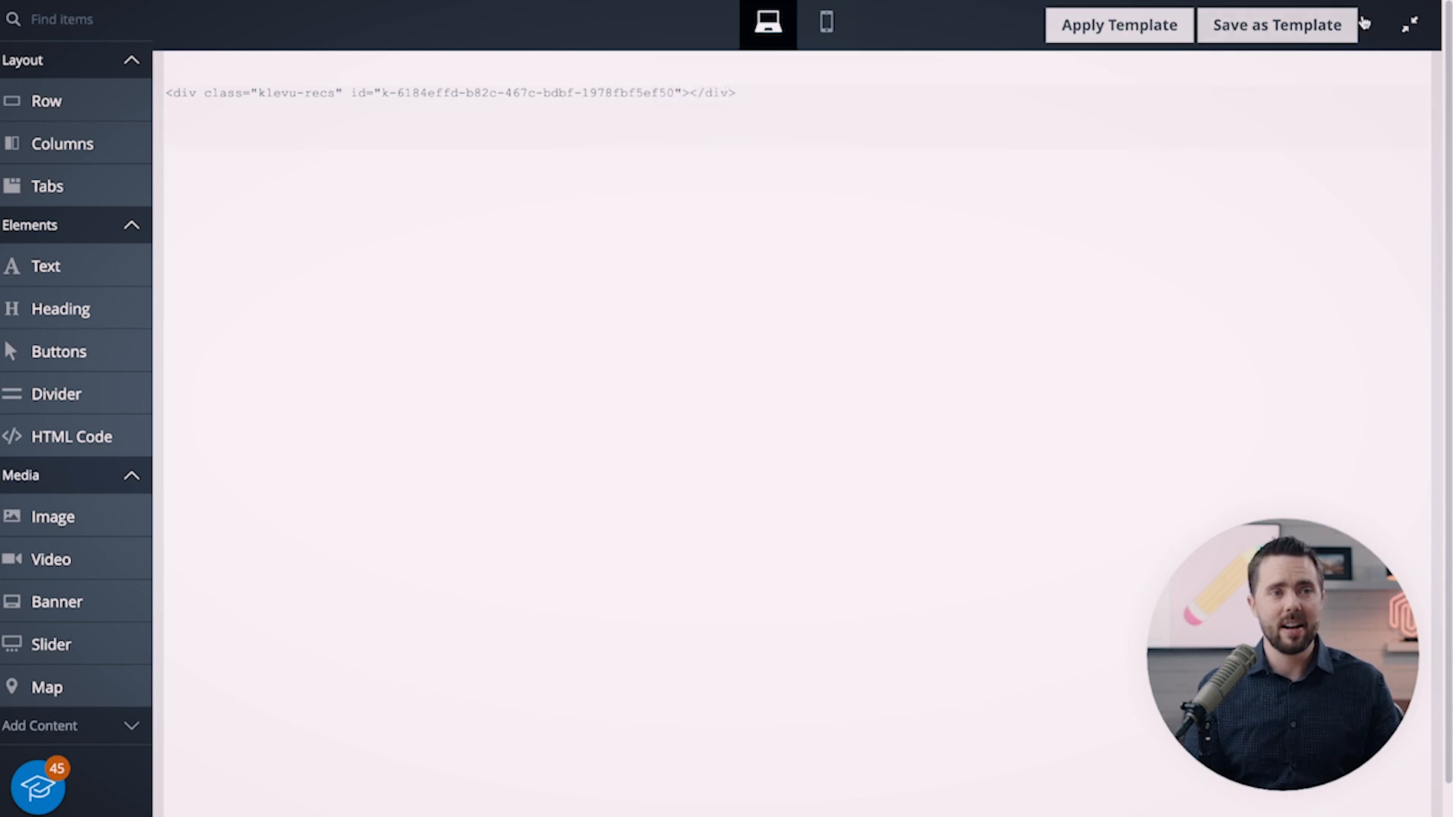
left_click(1409, 24)
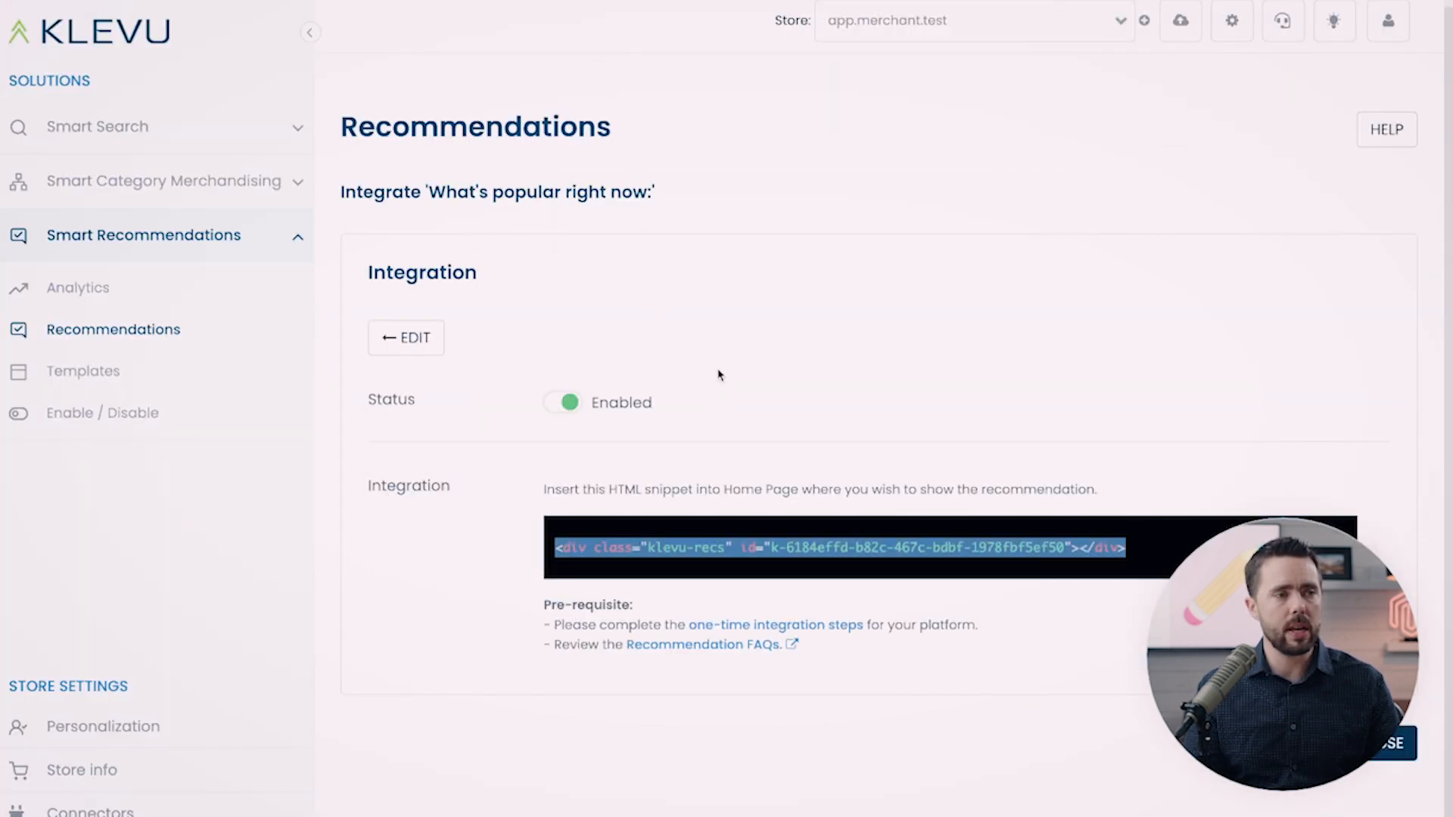
Title the block "Klevu - Home Page - What's popular right now:", copying the recommendation's name from its edit page in Klevu
left_click(814, 352)
left_click(406, 337)
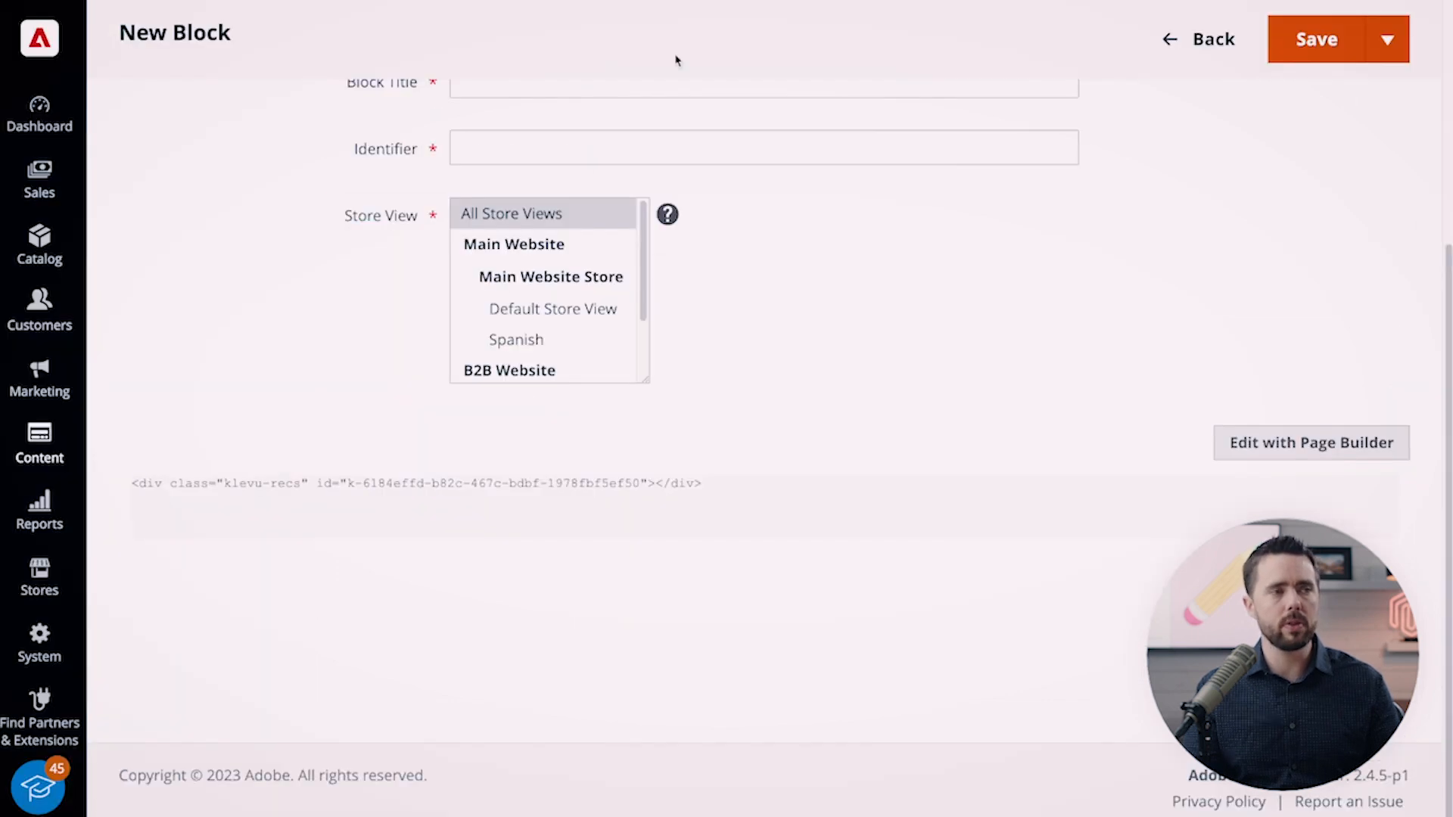
scroll(650, 106, "up", 1)
left_click(583, 99)
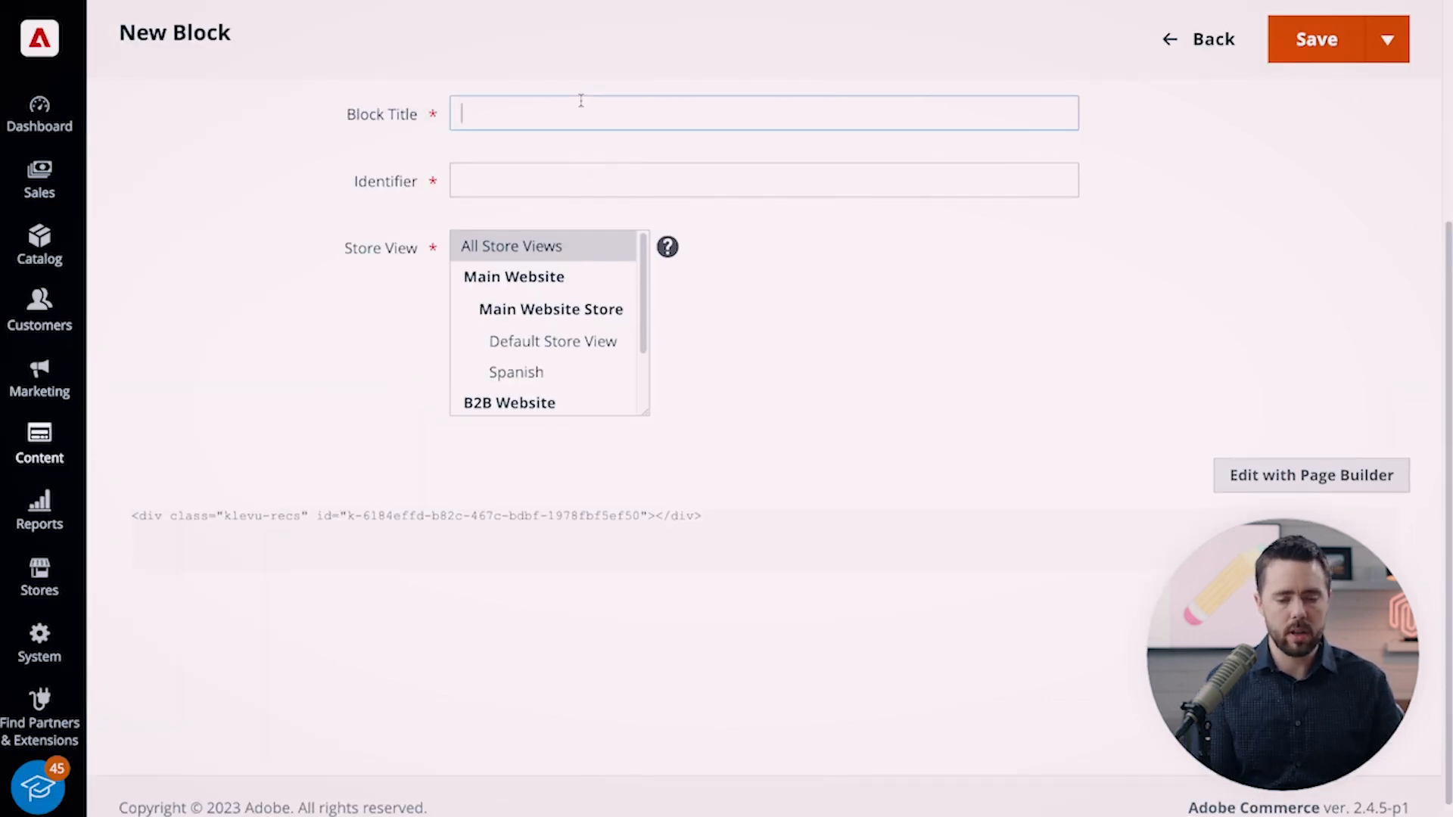
type("Klevu - ")
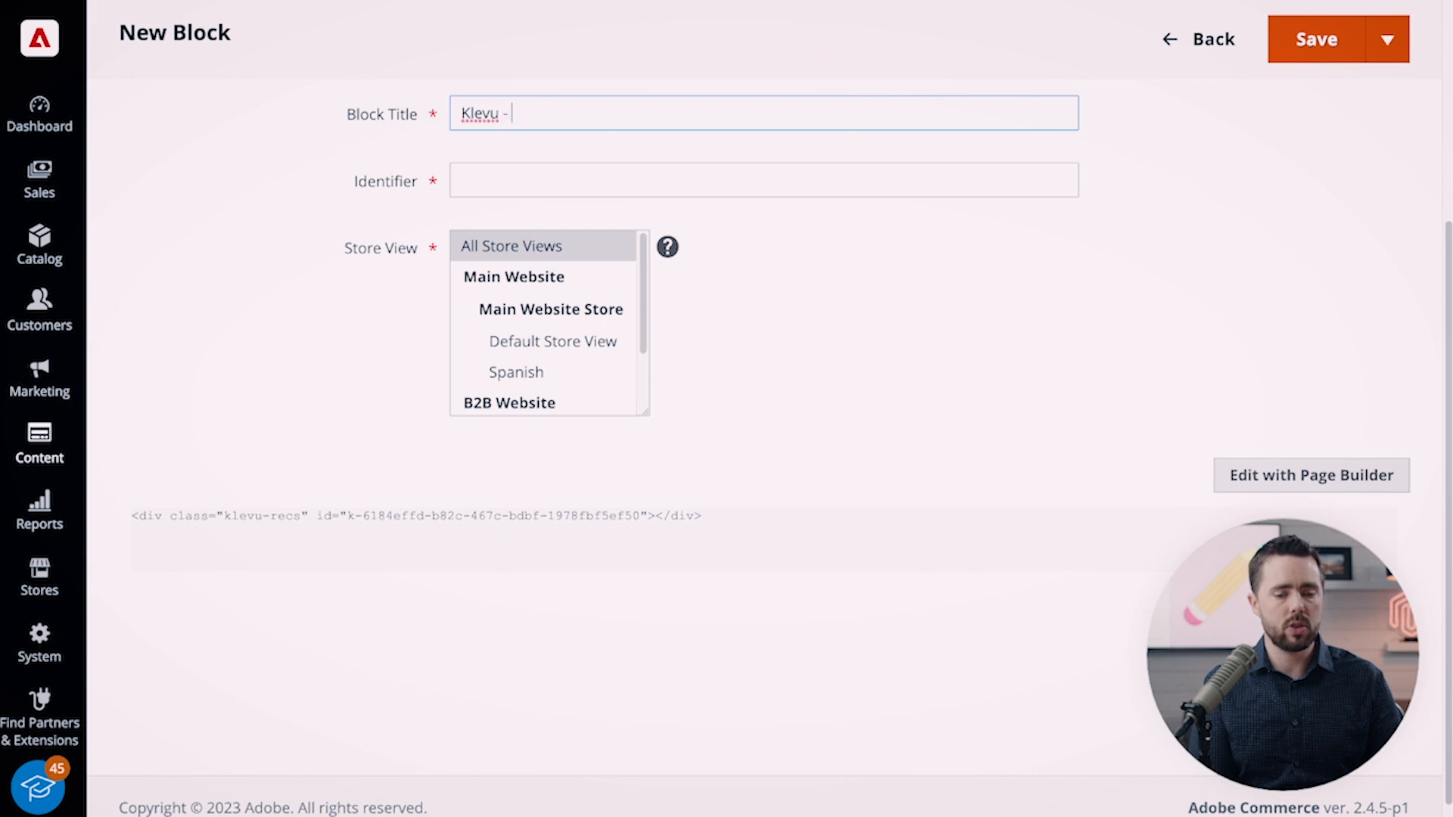
type("Home Page -")
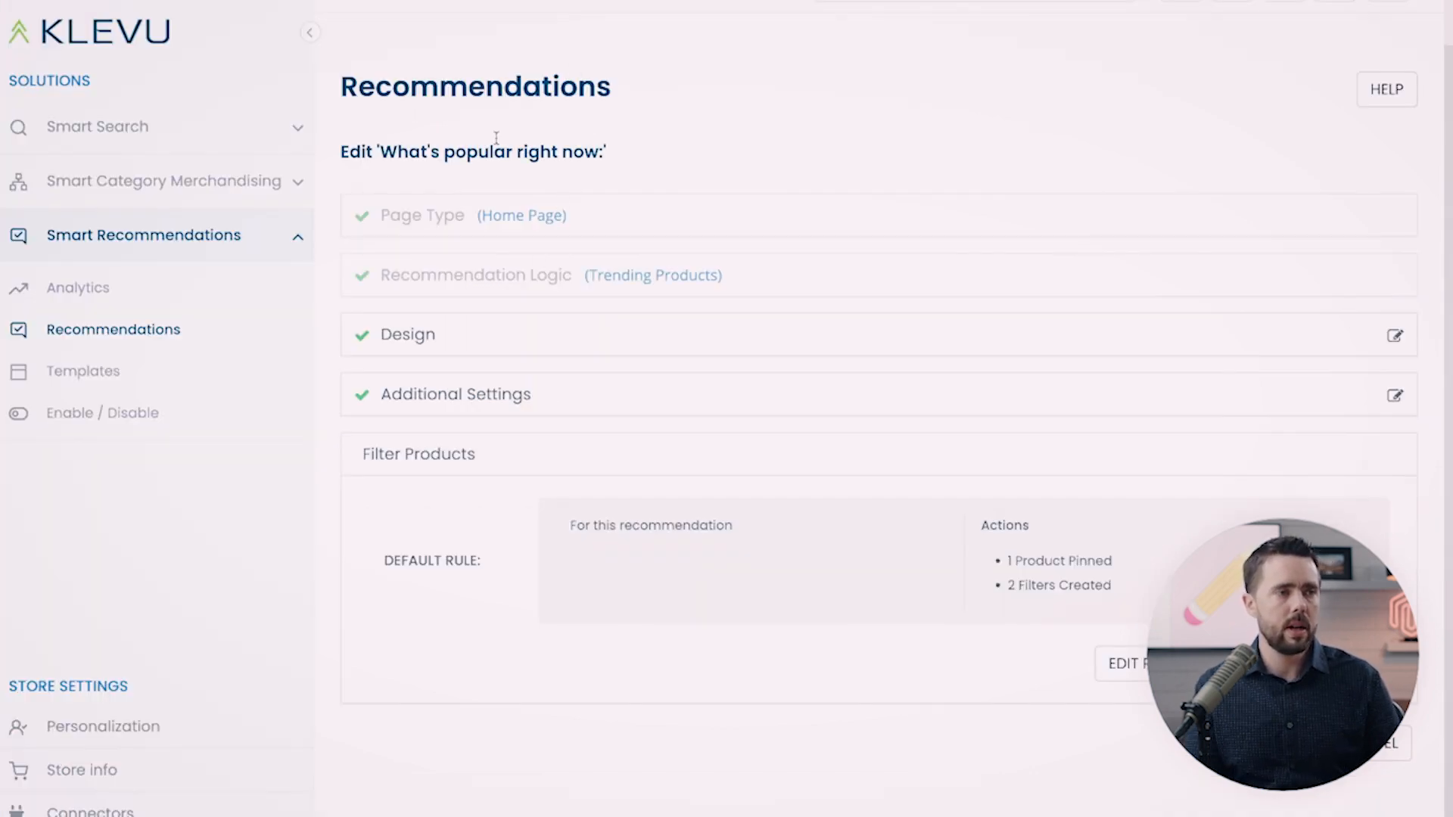
left_click_drag(383, 153, 600, 145)
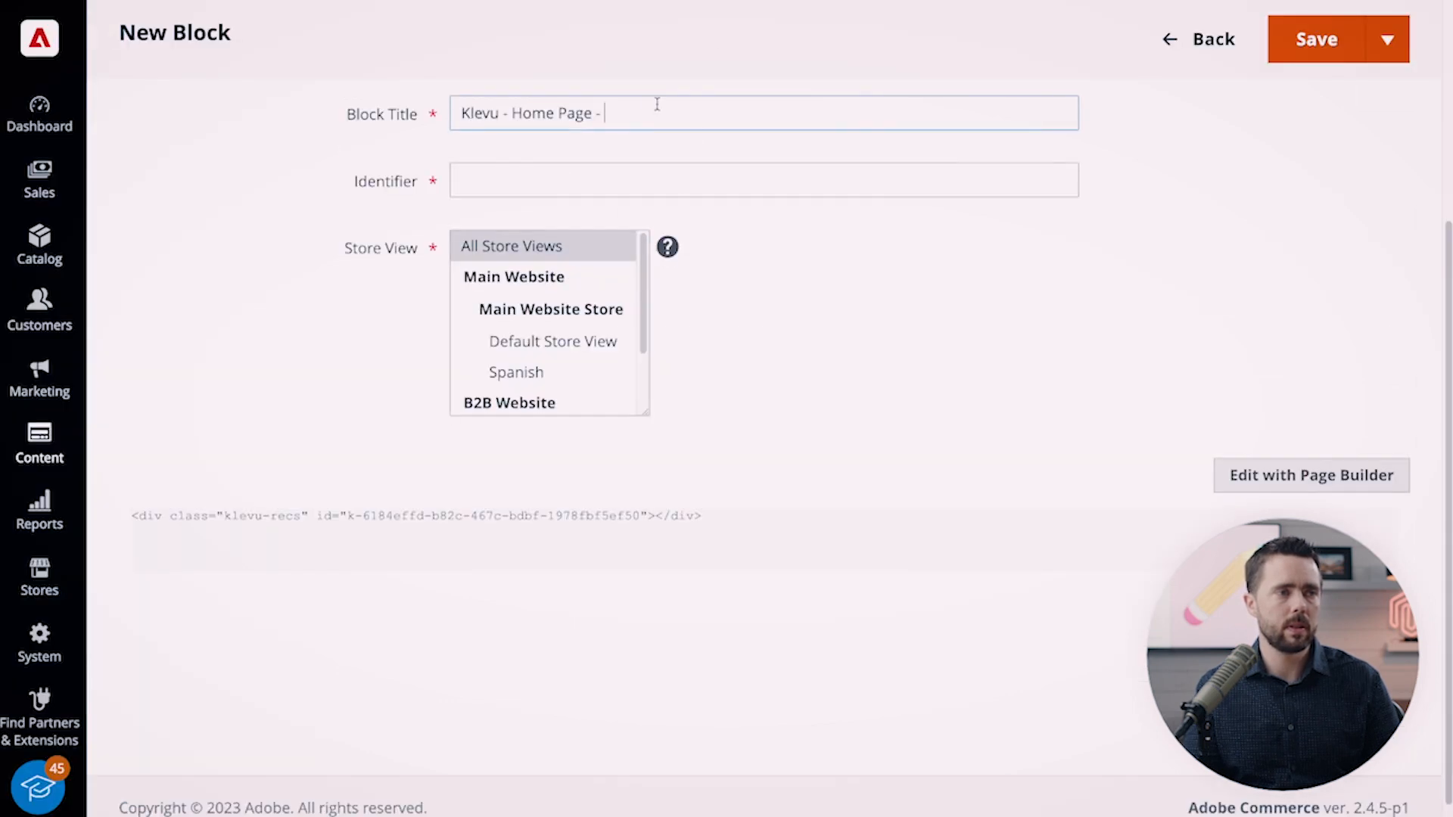
type("What's popular right now:")
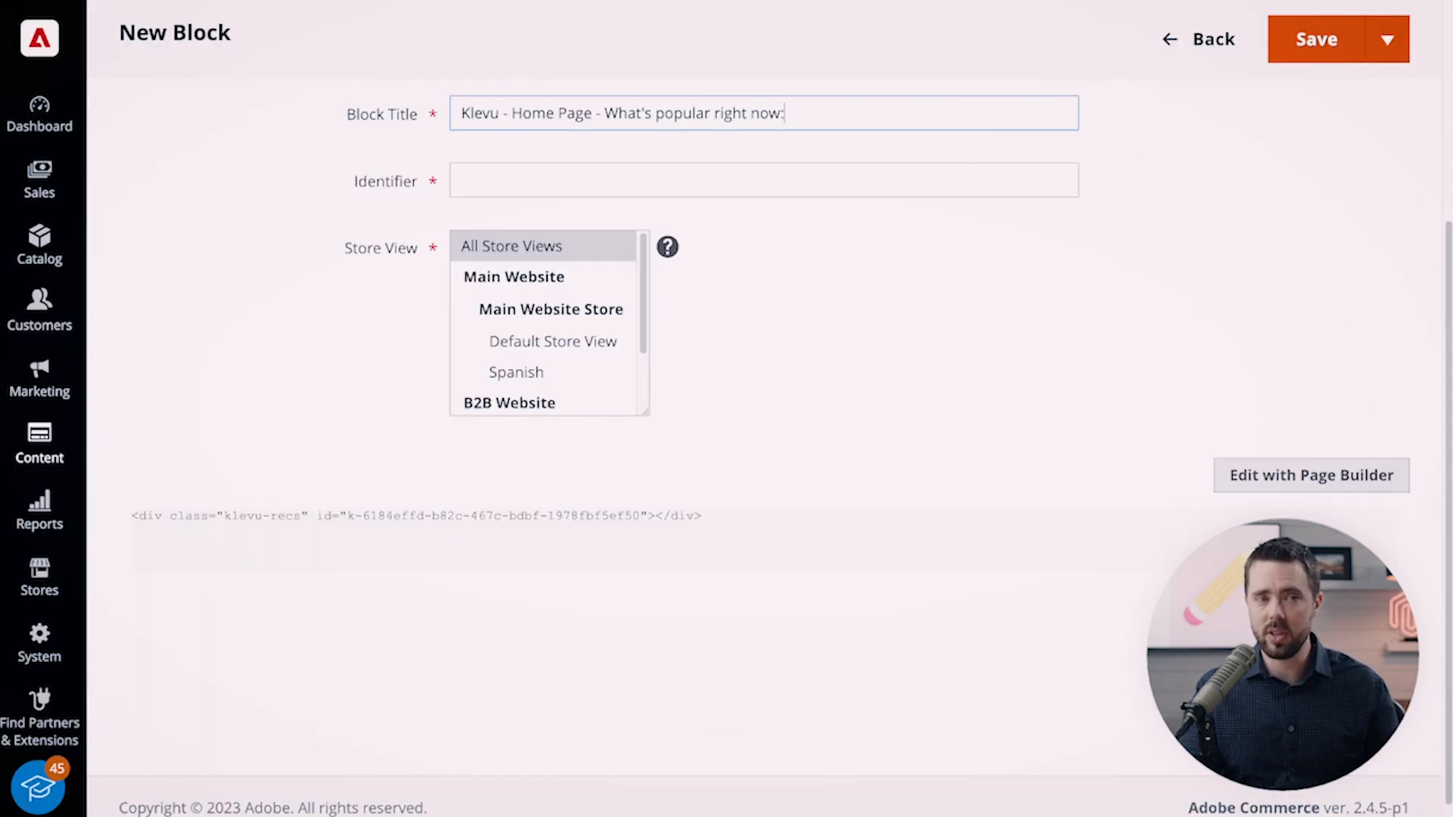
Copy the block title into the Identifier field
triple_click(517, 114)
key("ctrl+c")
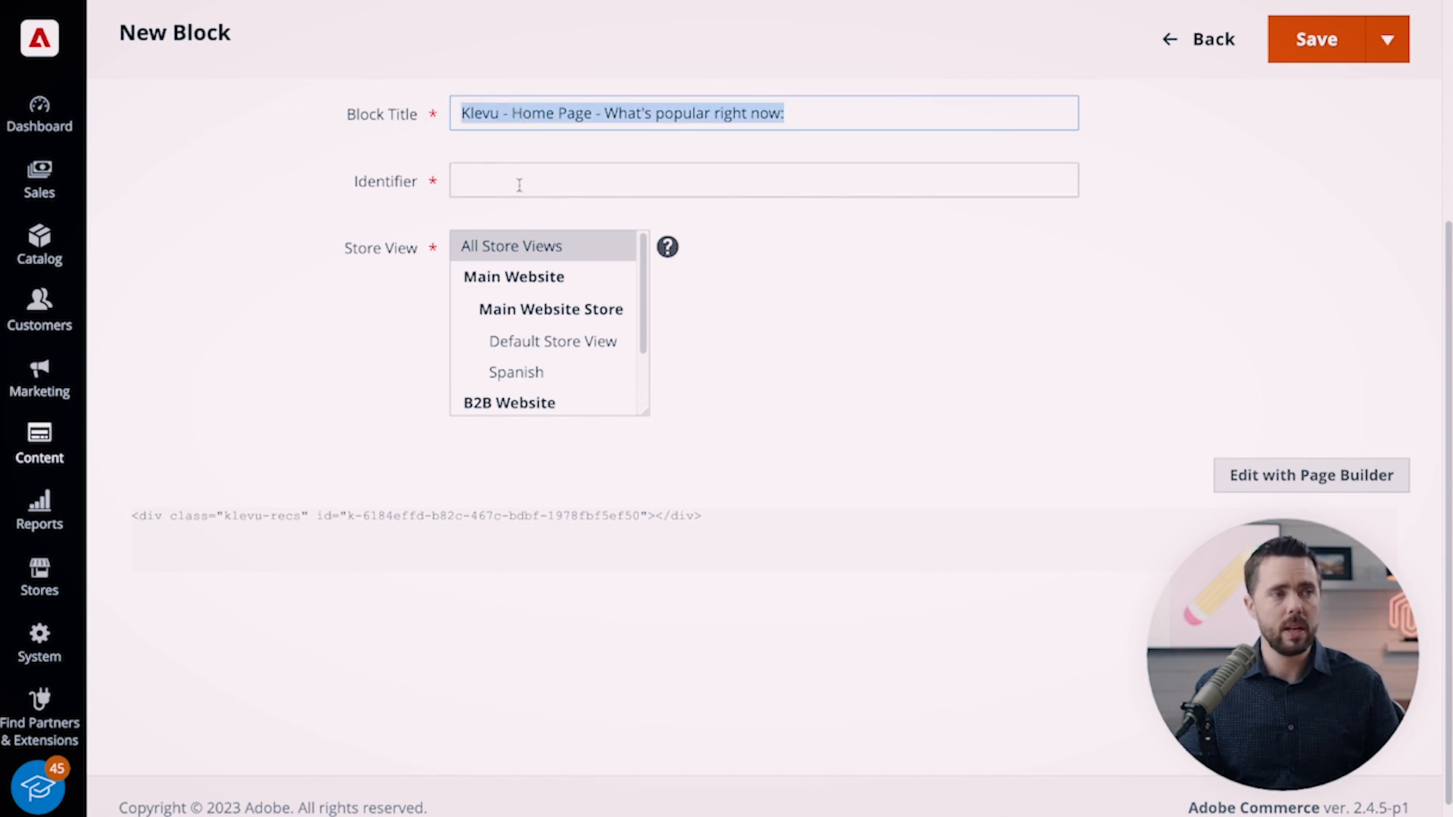
left_click(520, 180)
key("ctrl+v")
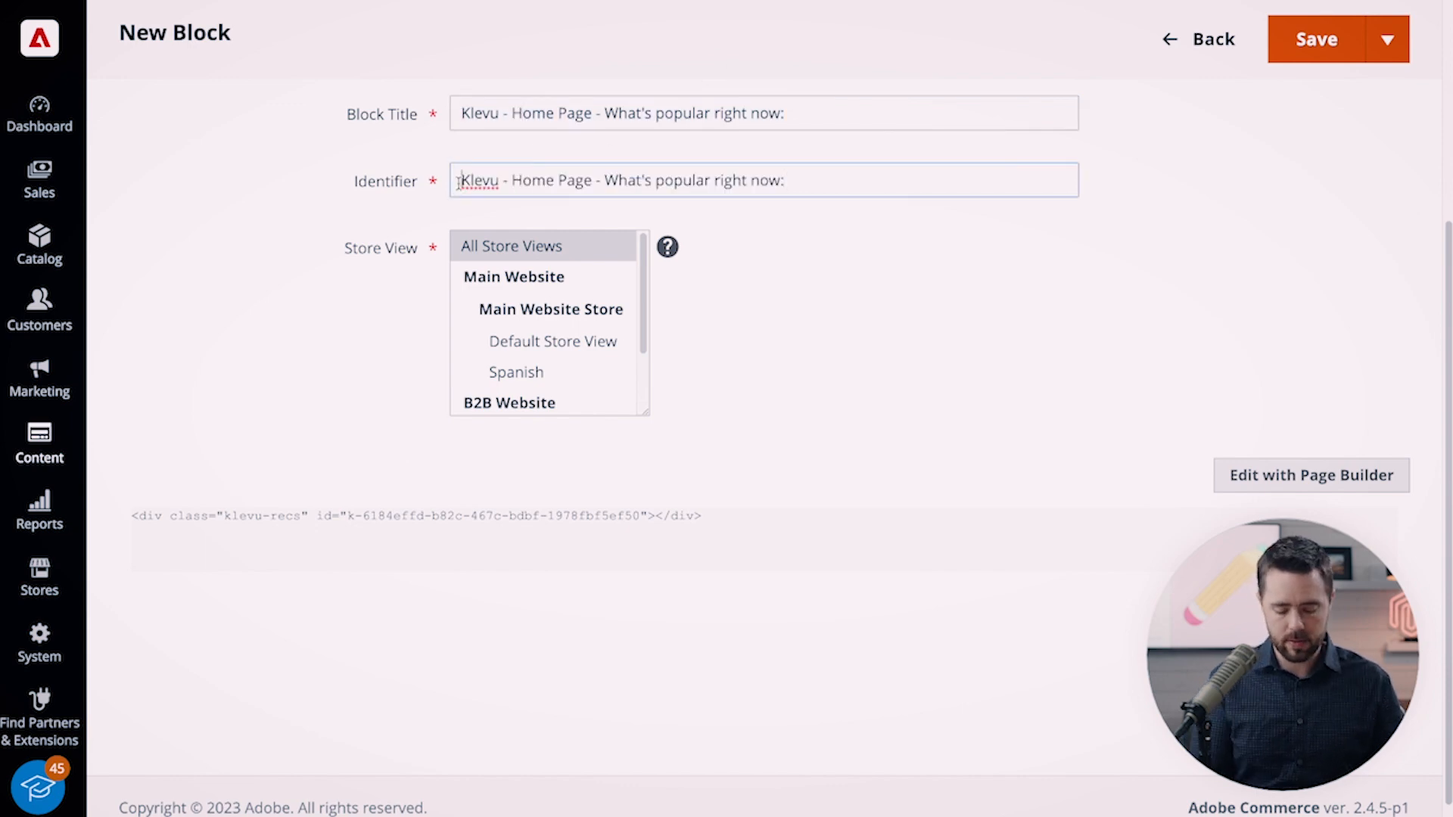
Rewrite the beginning of the identifier as "klevu_home_page_", in lowercase with underscores instead of spaces and dashes
key("Delete")
type("K")
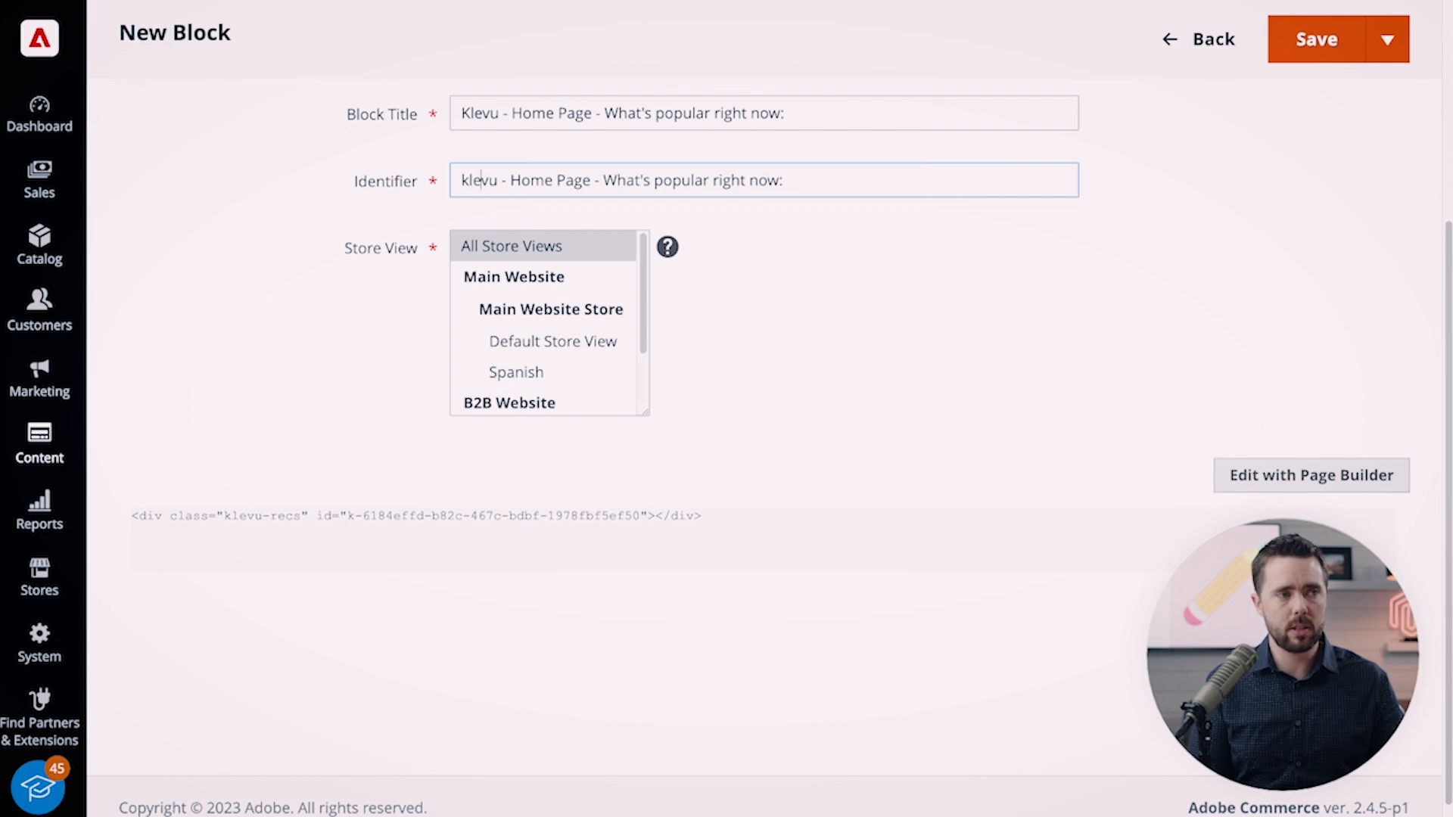
key("shift+Right")
key("shift+Right")
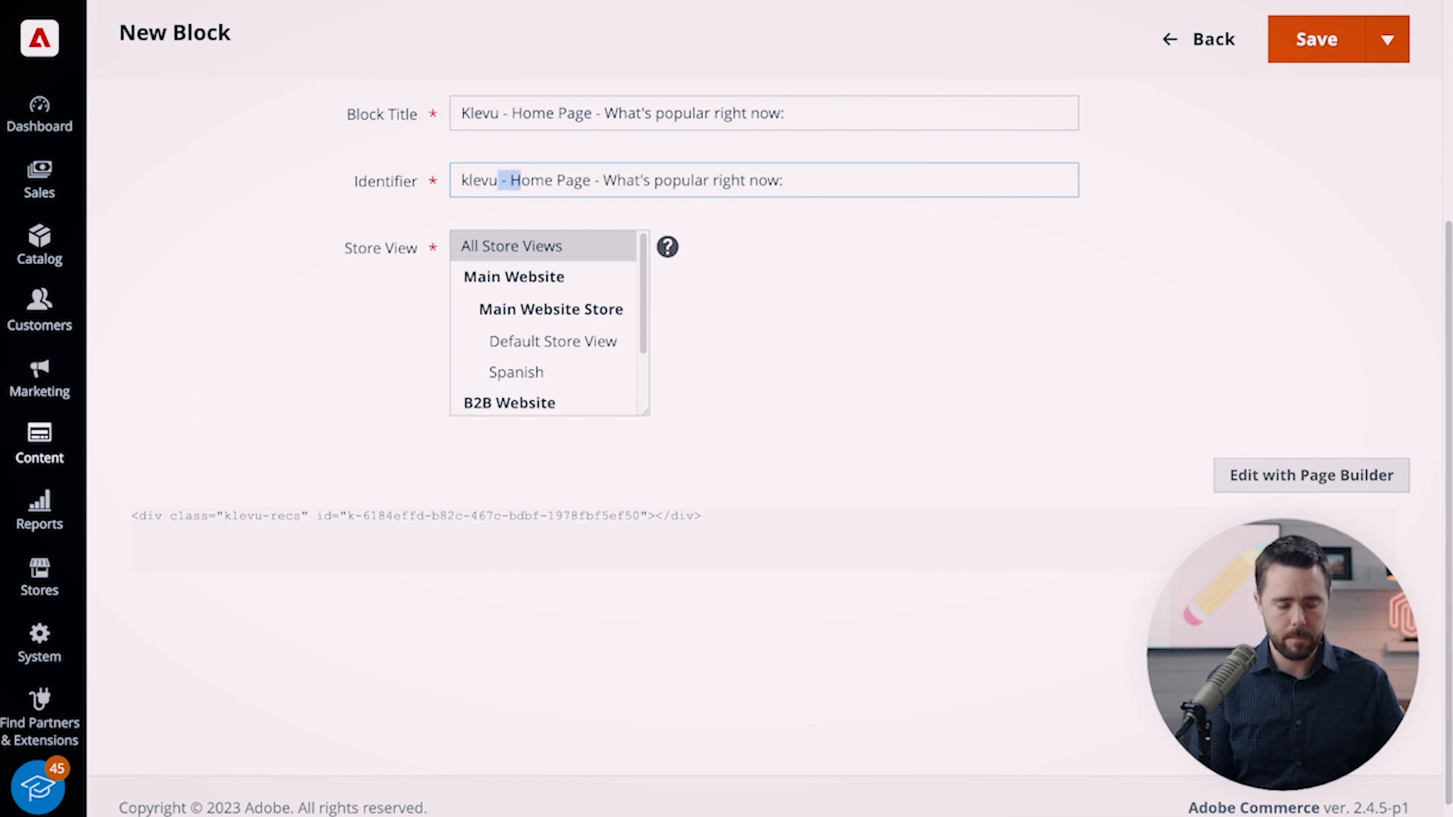
type("_h")
key("Delete")
type("_")
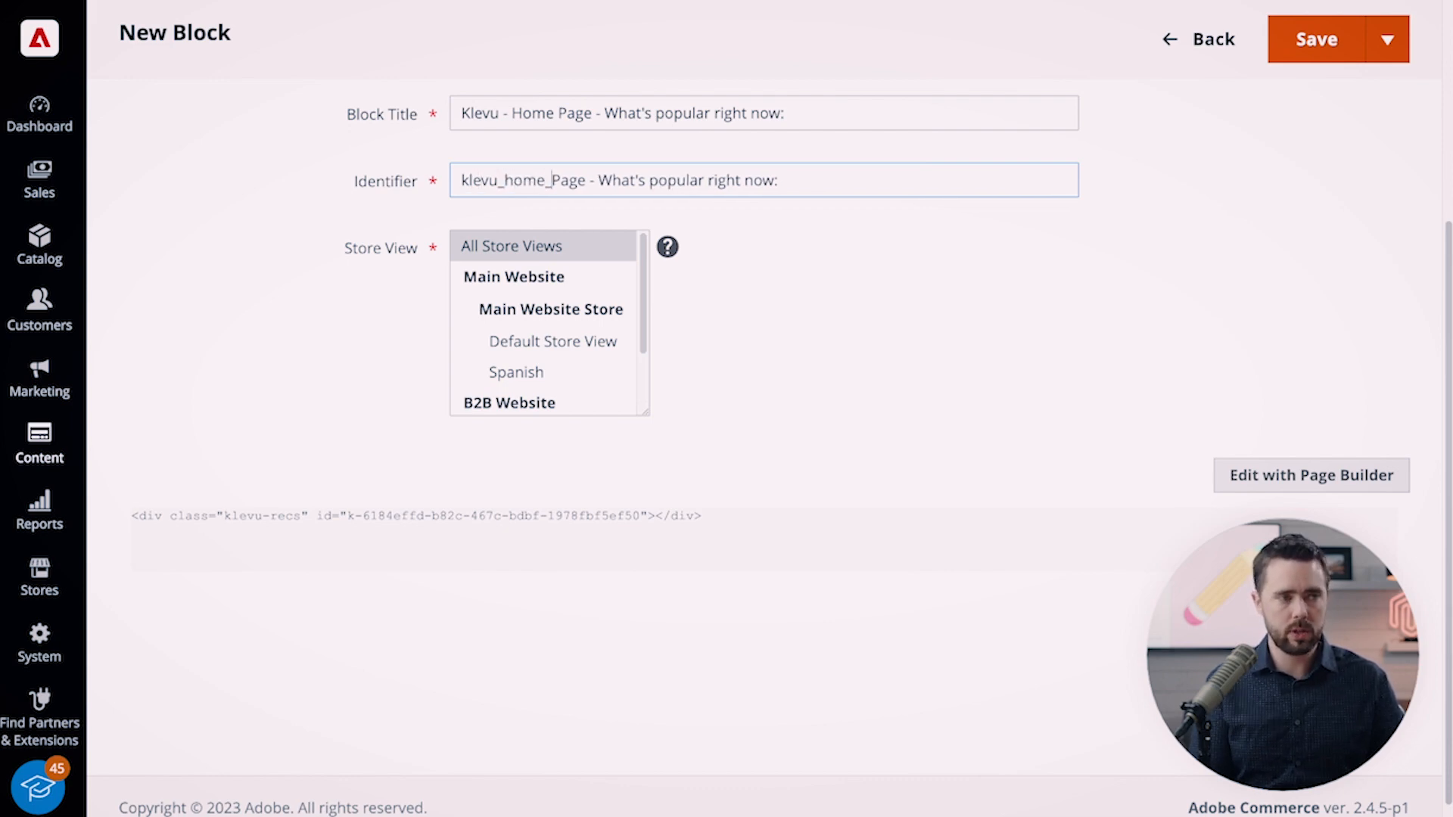
key("Delete")
type("p")
key("Delete")
key("Delete")
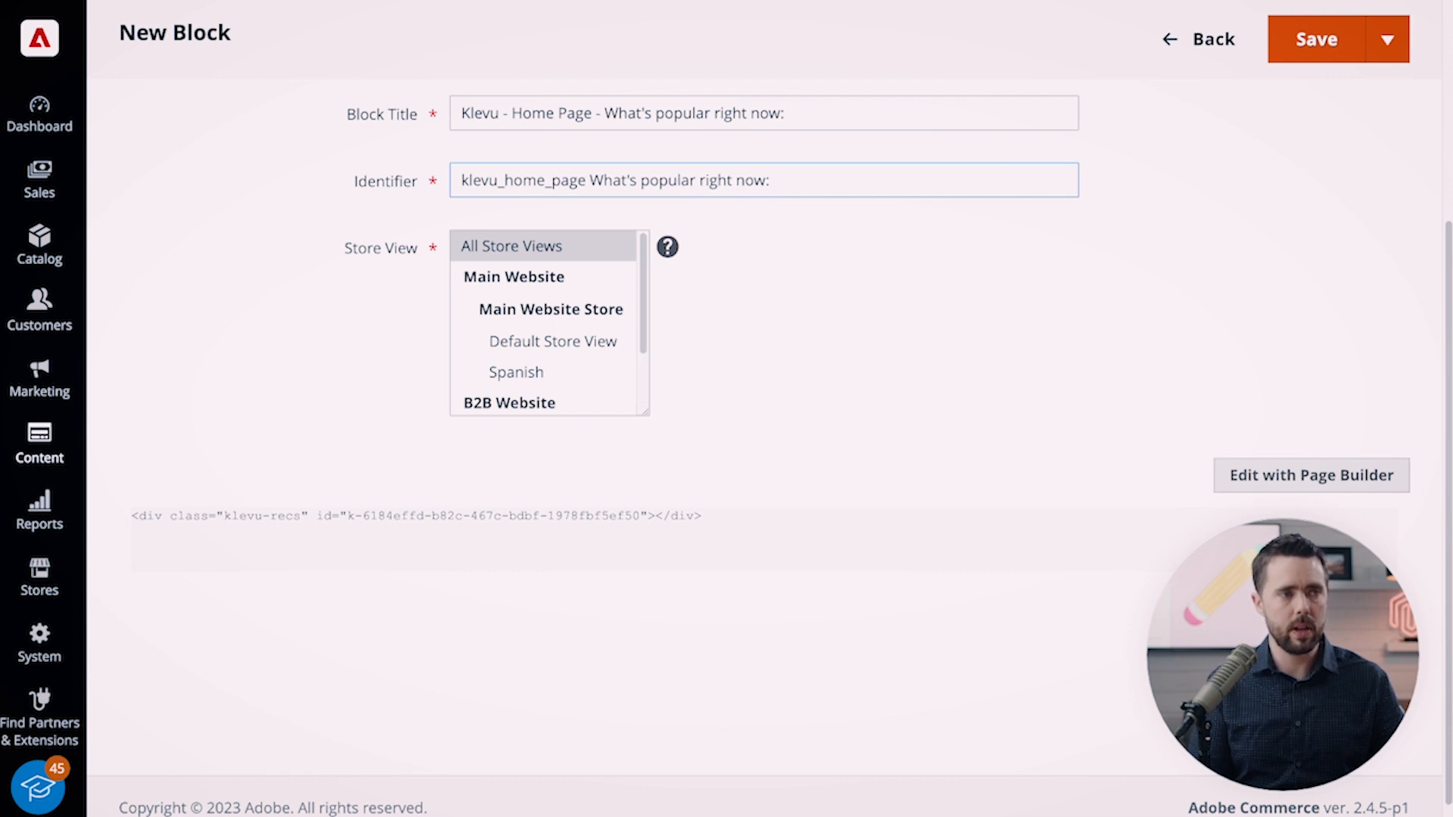
key("Delete")
type("-")
key("BackSpace")
type("_")
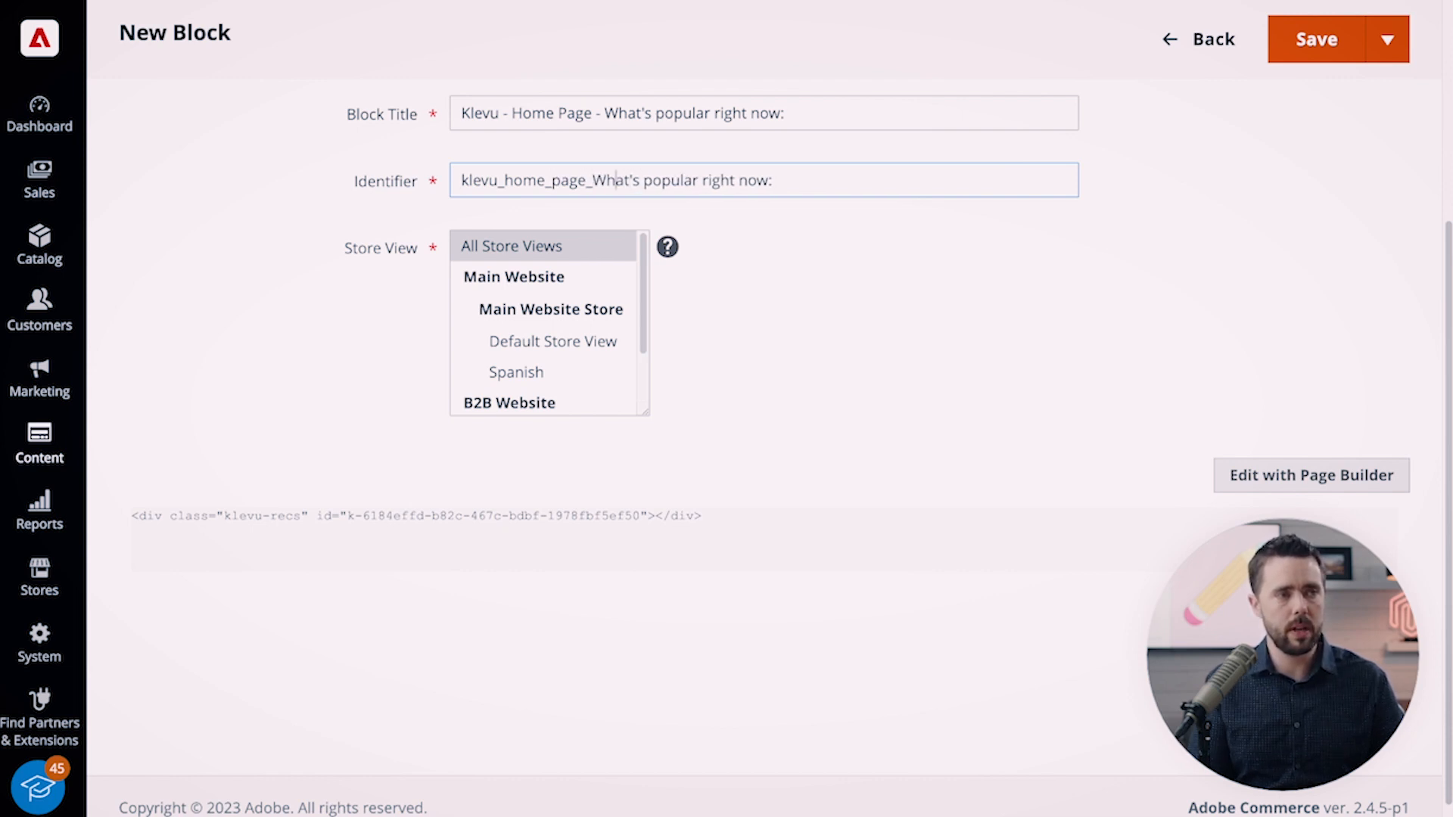
Rewrite the rest of the identifier without punctuation so that it reads "klevu_home_page_whats_popular_right_now"
key("Delete")
type("w")
key("Left")
key("BackSpace")
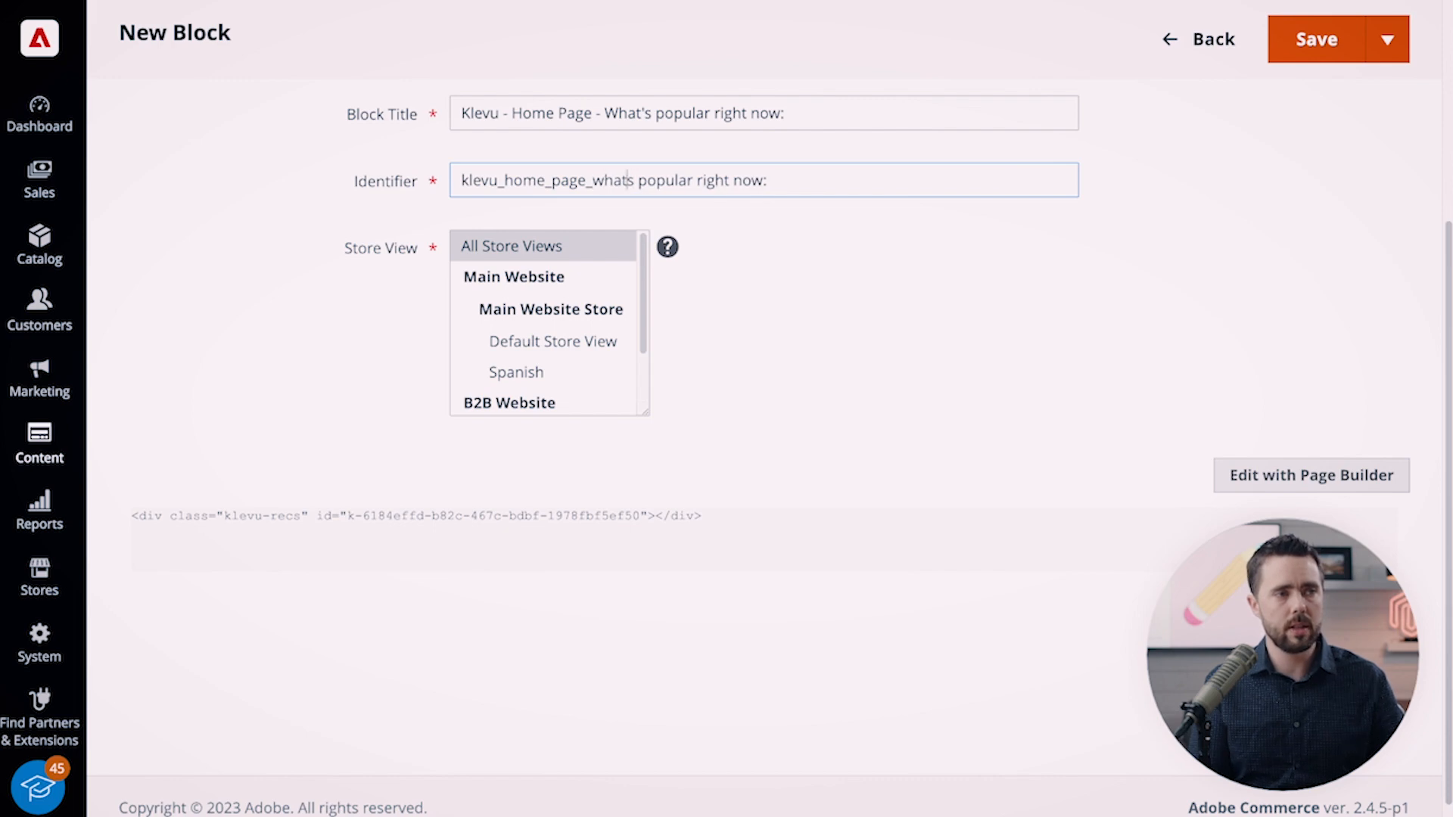
key("Right")
key("Delete")
type("_")
key("Right")
key("Right")
key("Right")
key("Right")
key("Right")
key("Right")
key("Right")
key("Delete")
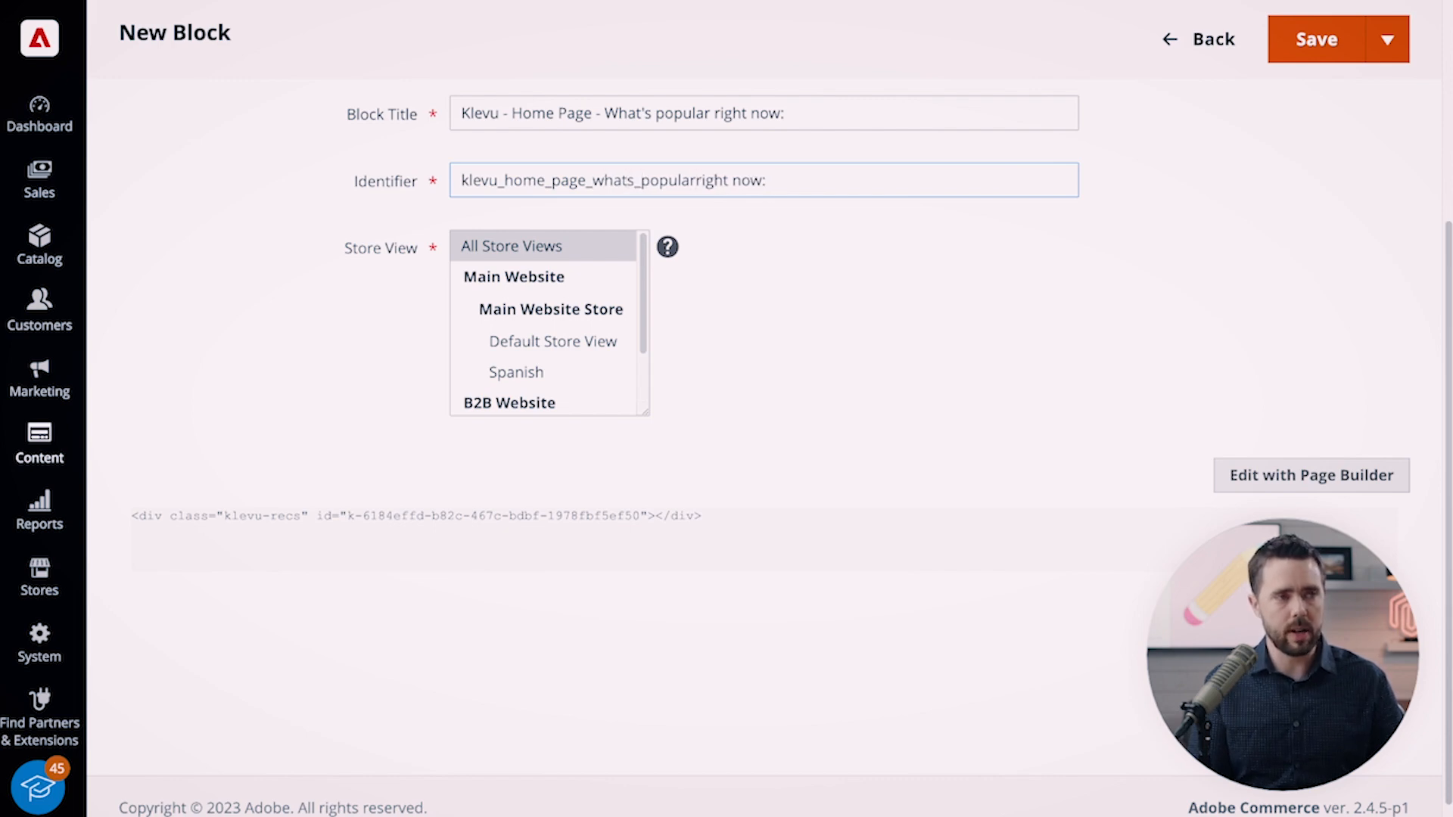
type("_")
key("Delete")
type("_")
key("Right")
key("Right")
key("Right")
key("Delete")
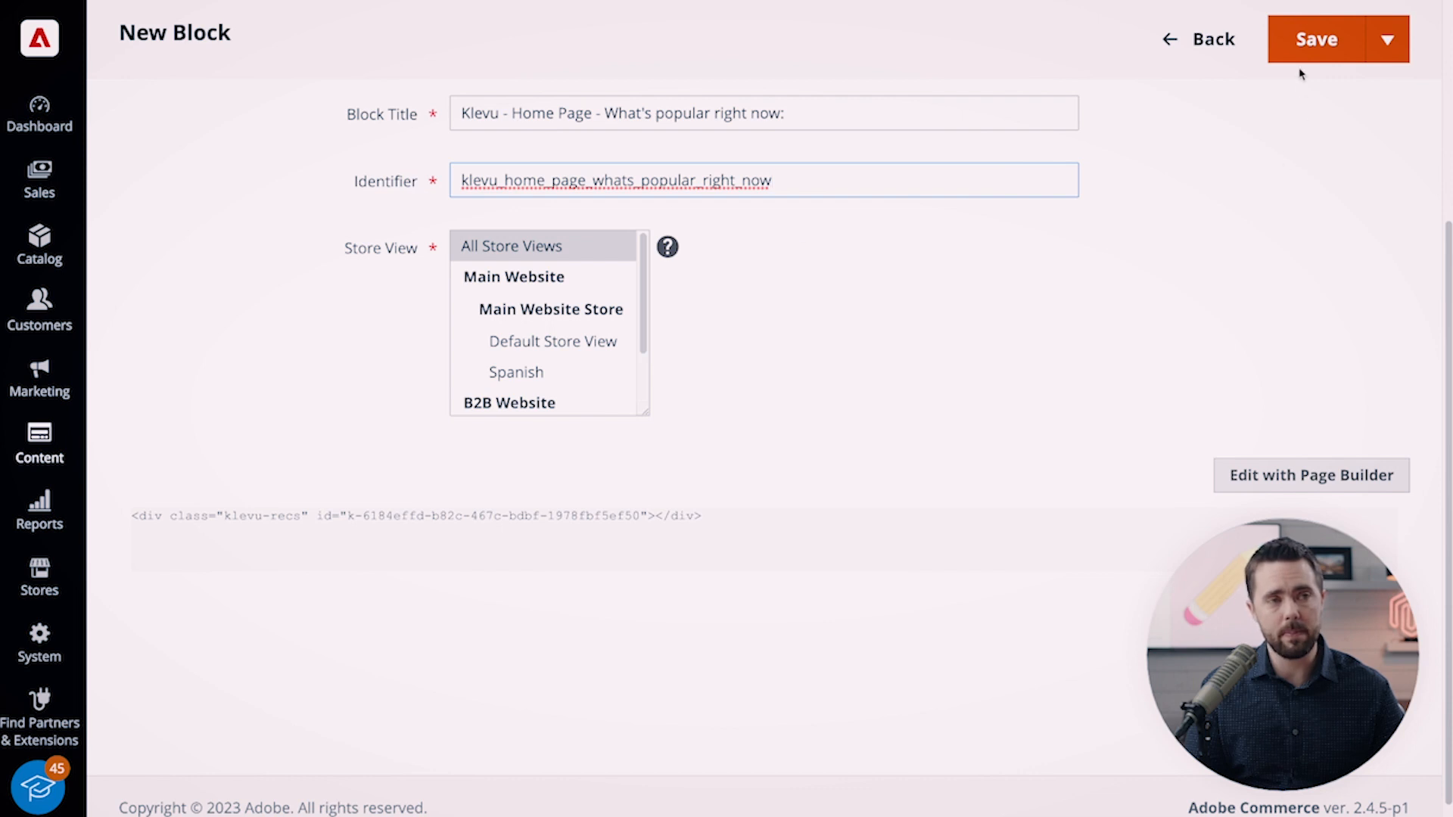
double_click(493, 174)
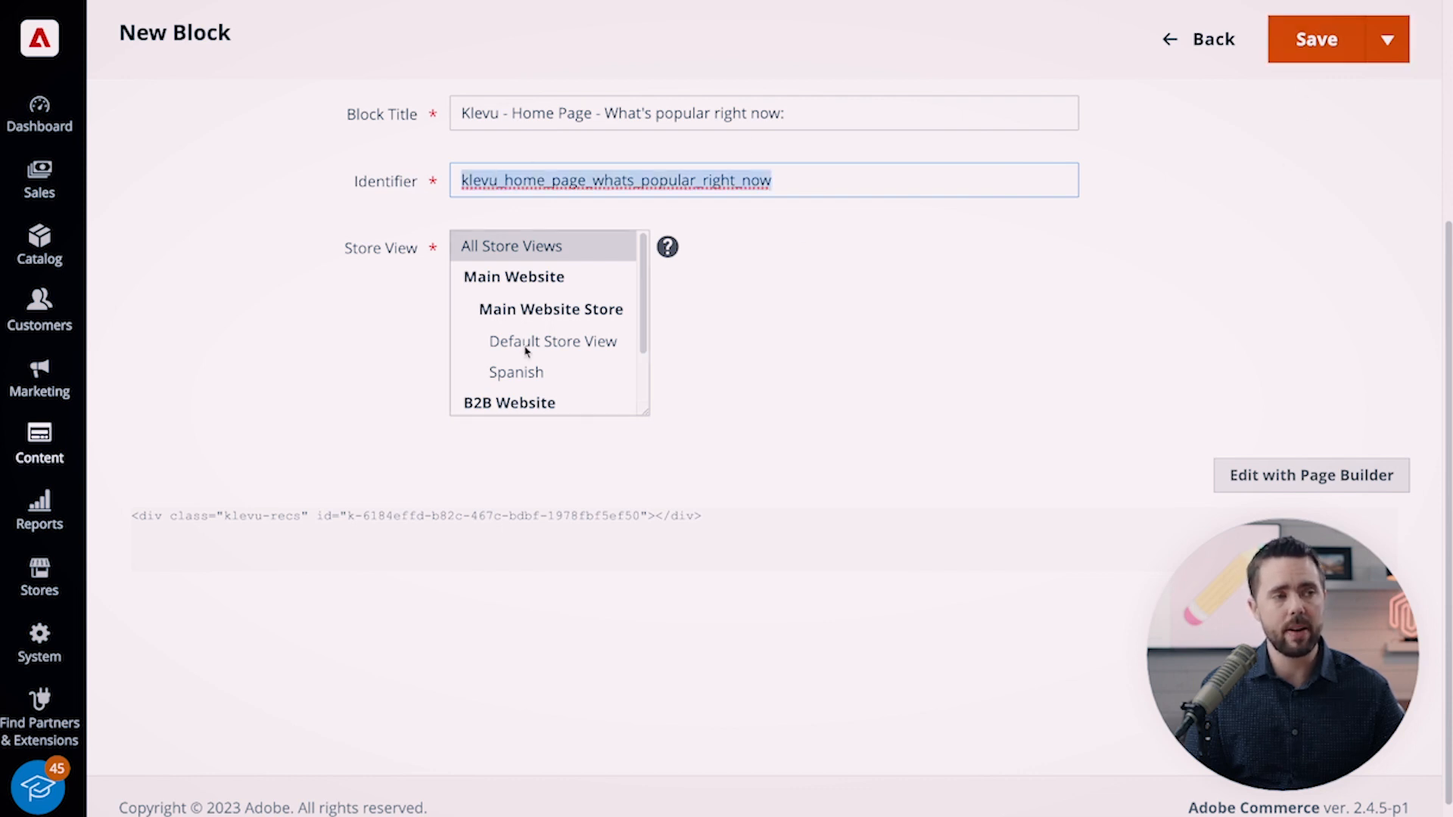
Restrict the block to the Default Store View of the Main Website Store and save the block
scroll(526, 350, "down", 3)
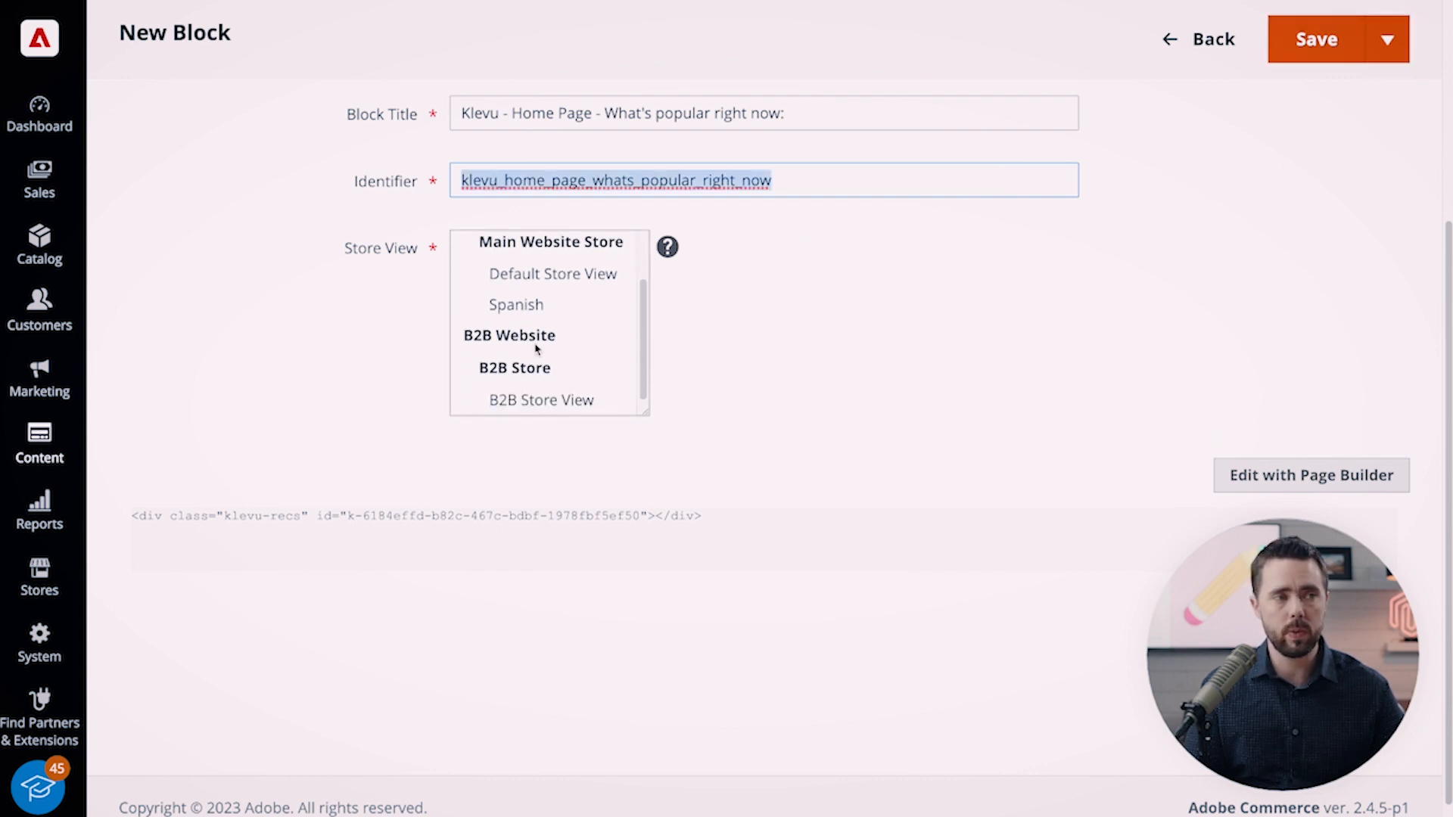
scroll(535, 349, "up", 1)
left_click(539, 285)
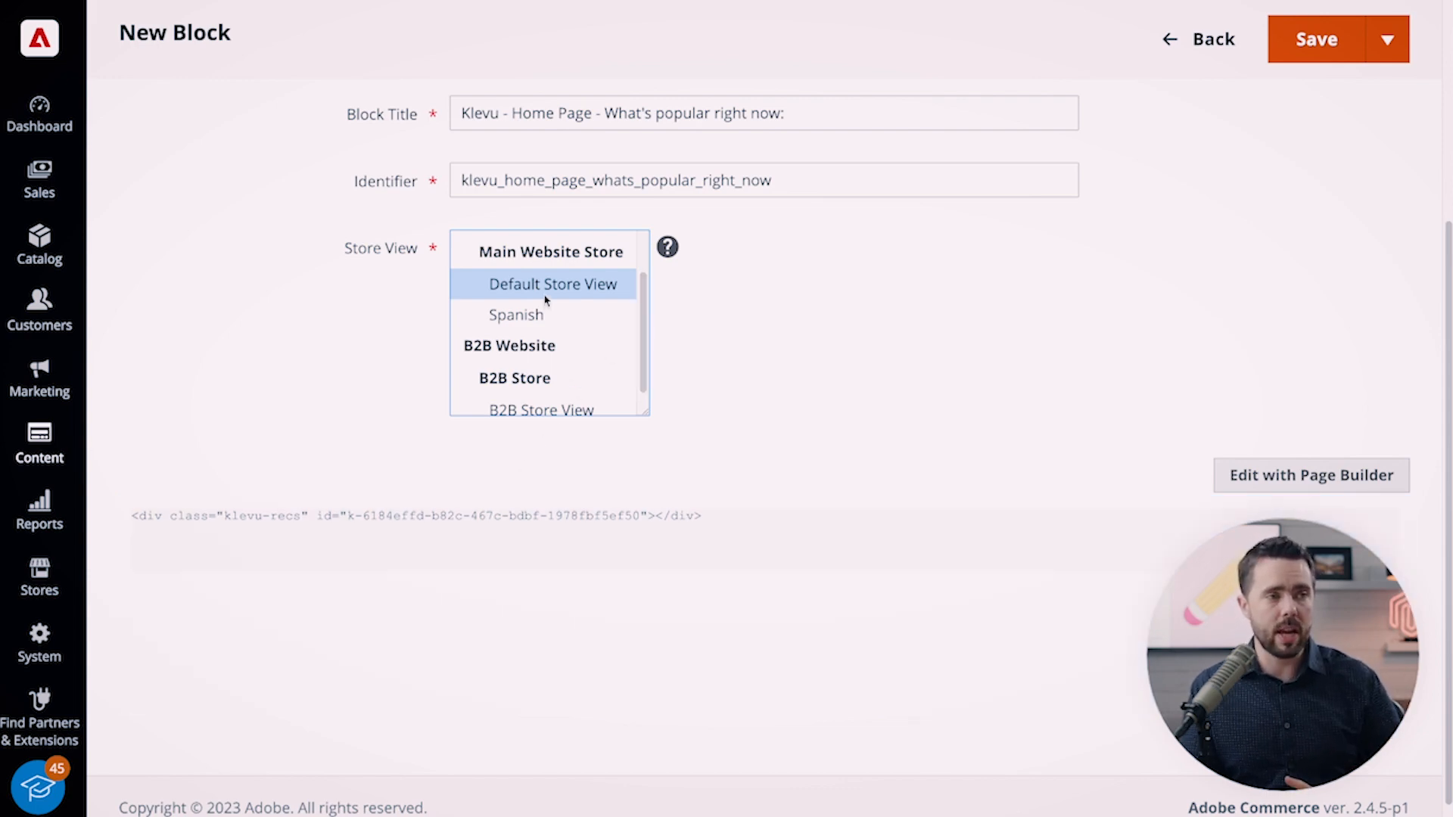
scroll(545, 301, "down", 1)
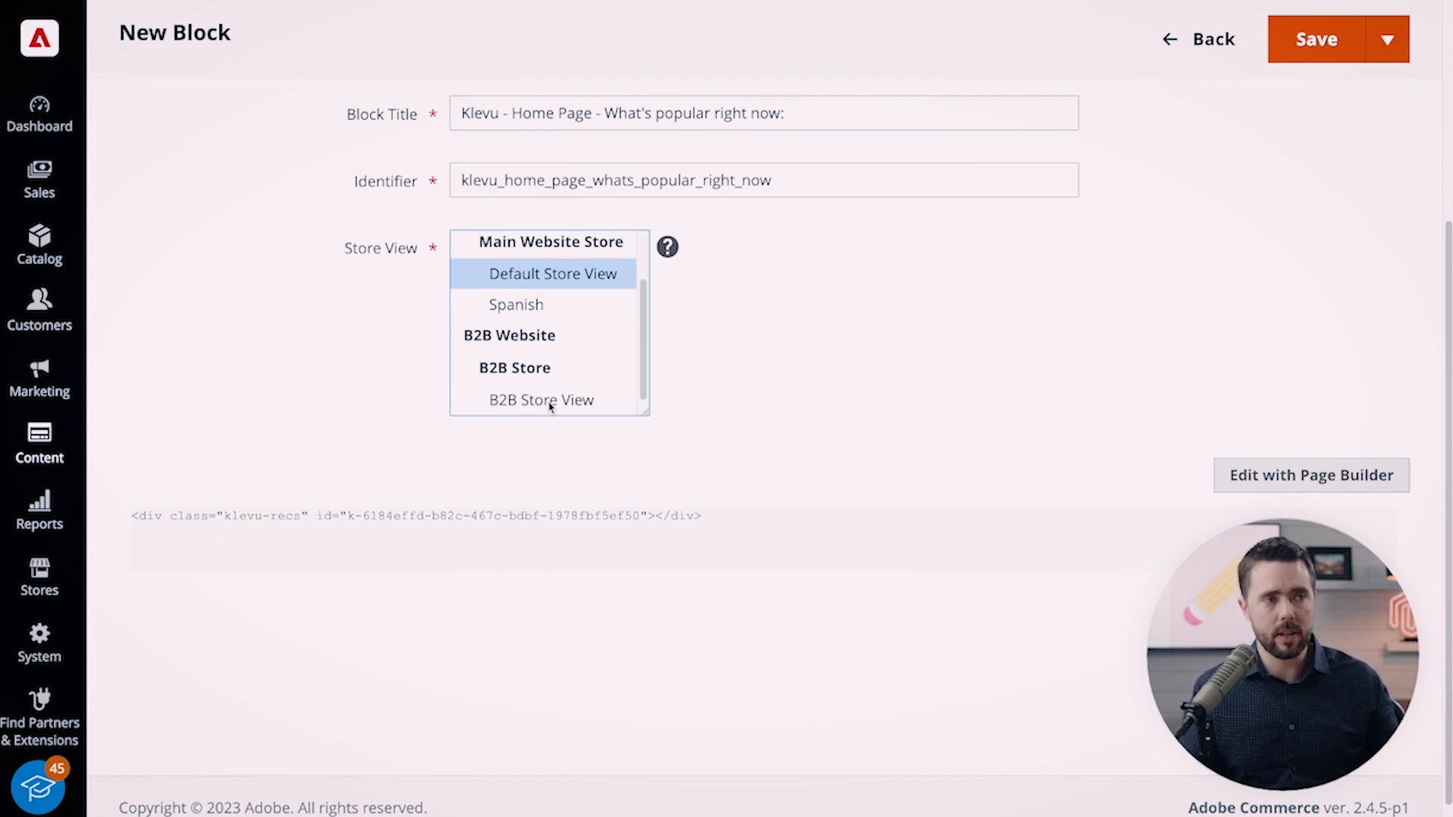
scroll(1214, 162, "up", 1)
left_click(882, 195)
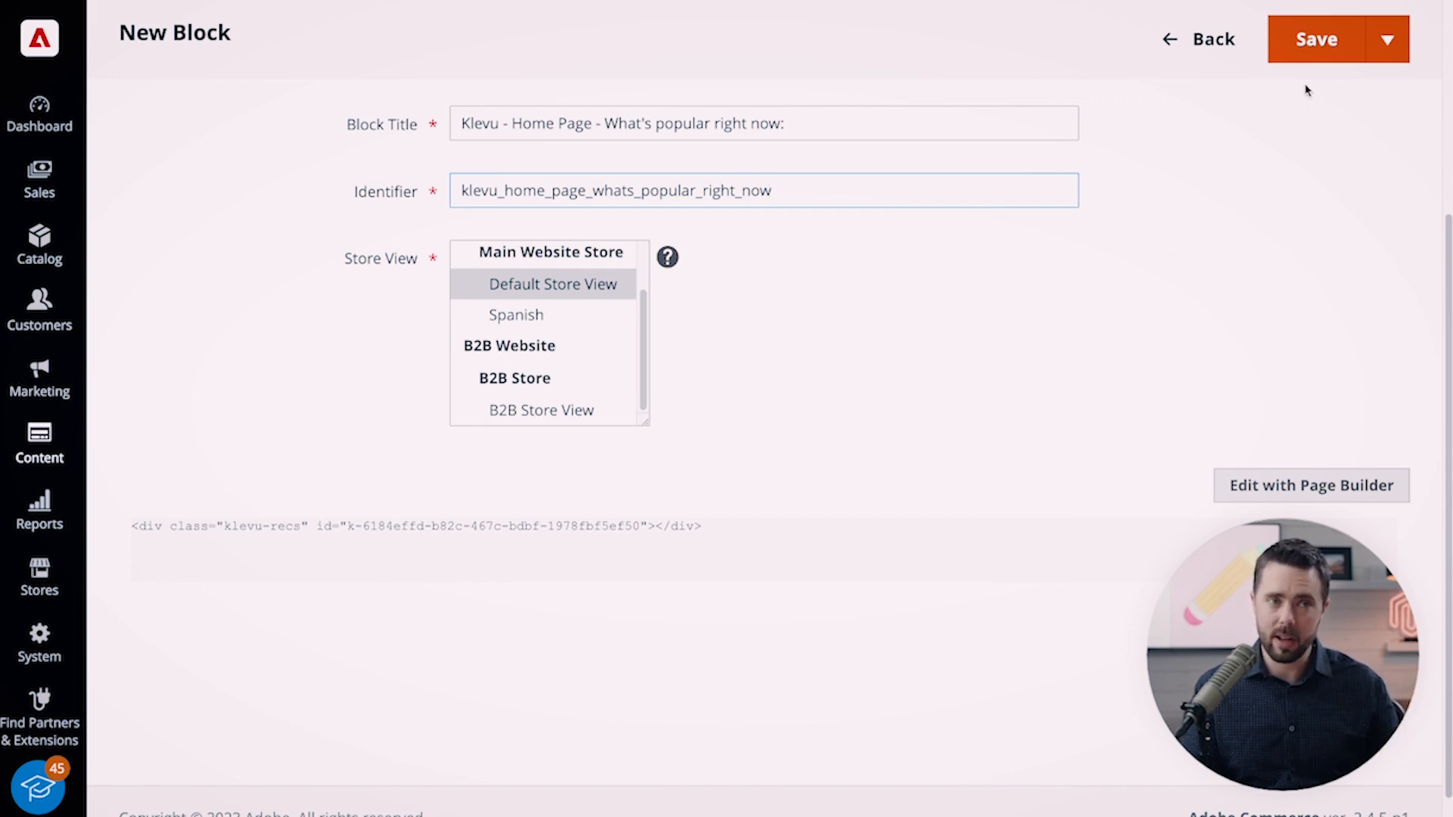
left_click(1311, 47)
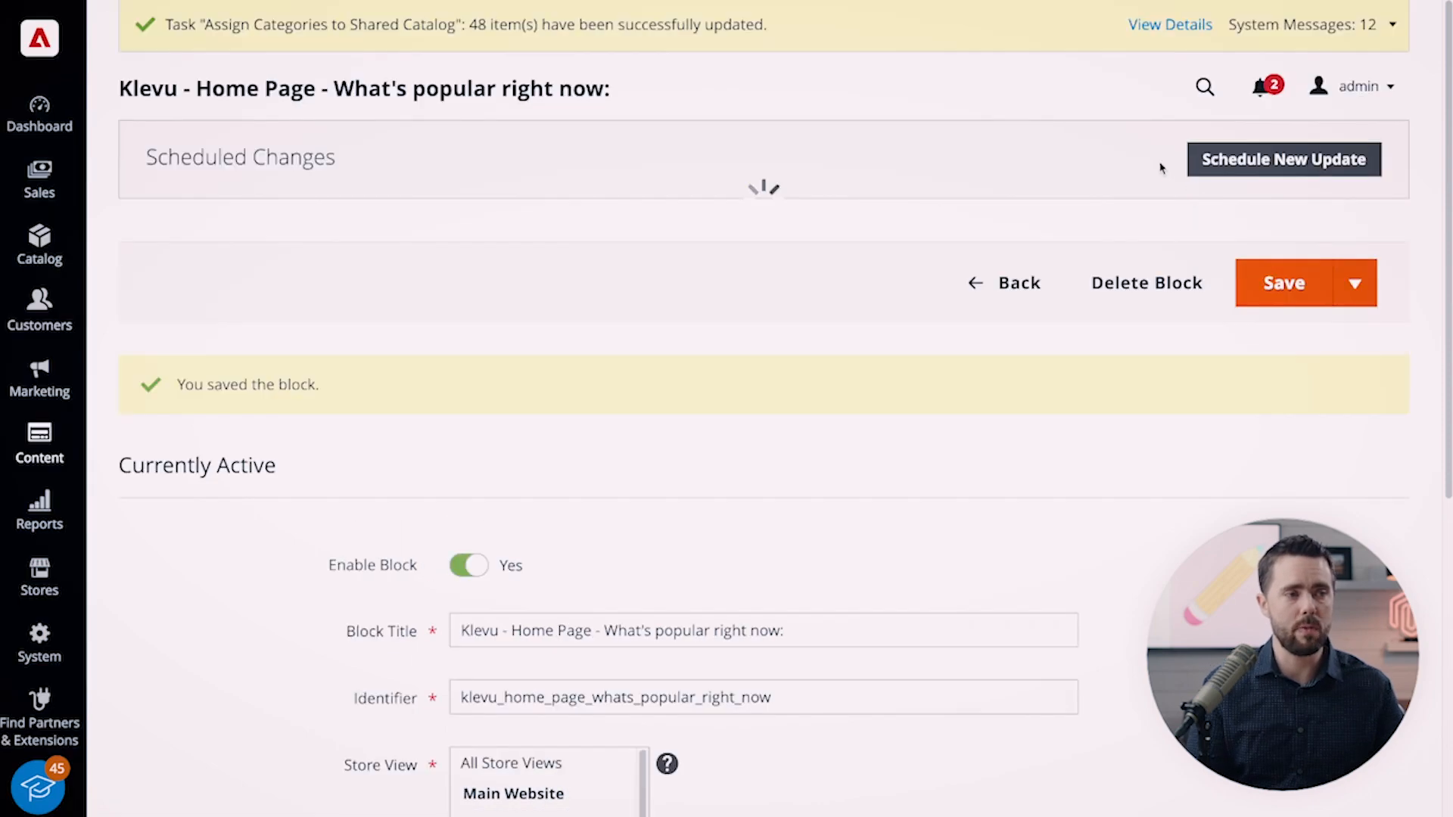
Open the Home Page entry from the list of content pages for editing
scroll(769, 308, "down", 2)
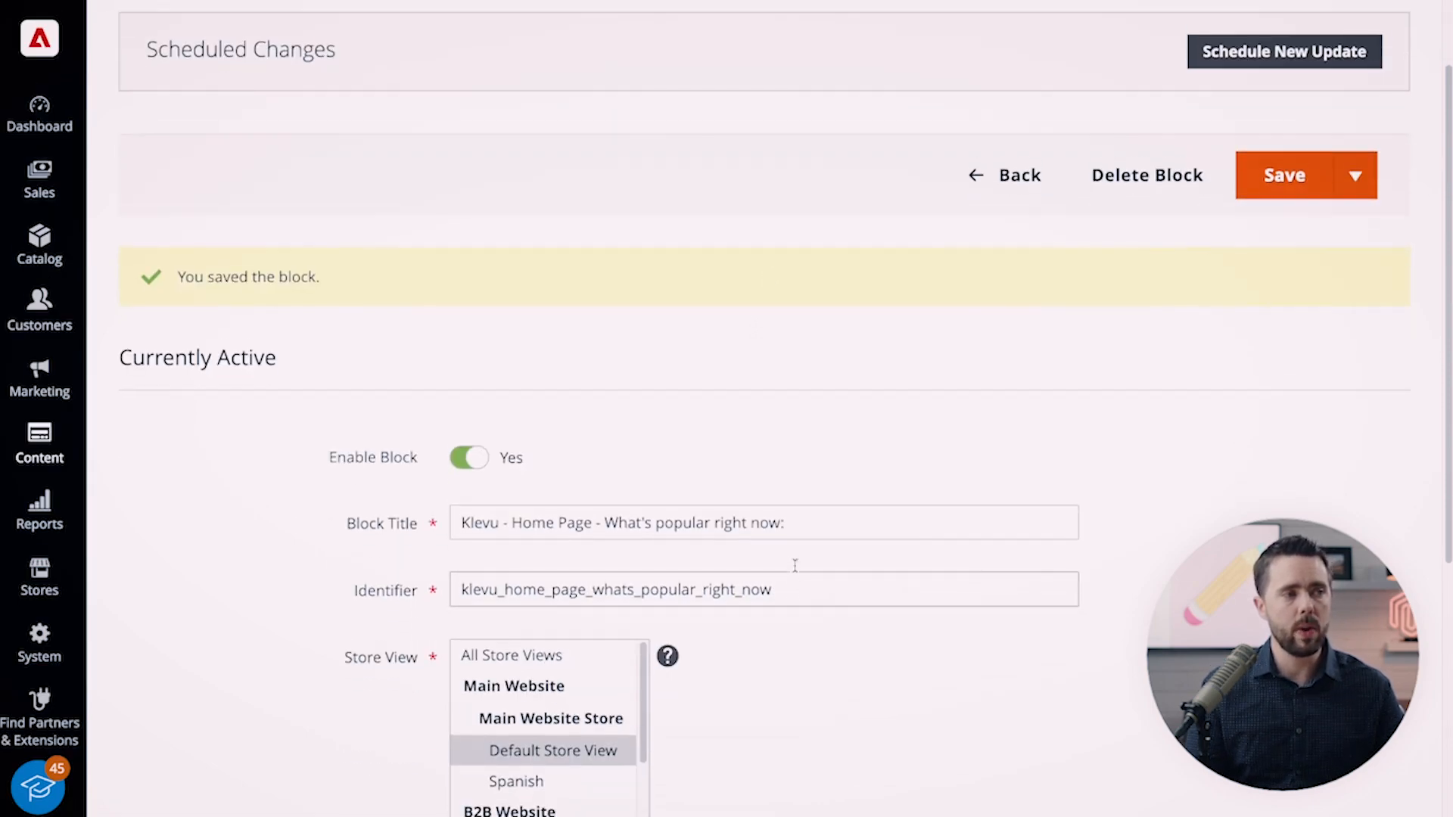
left_click(39, 447)
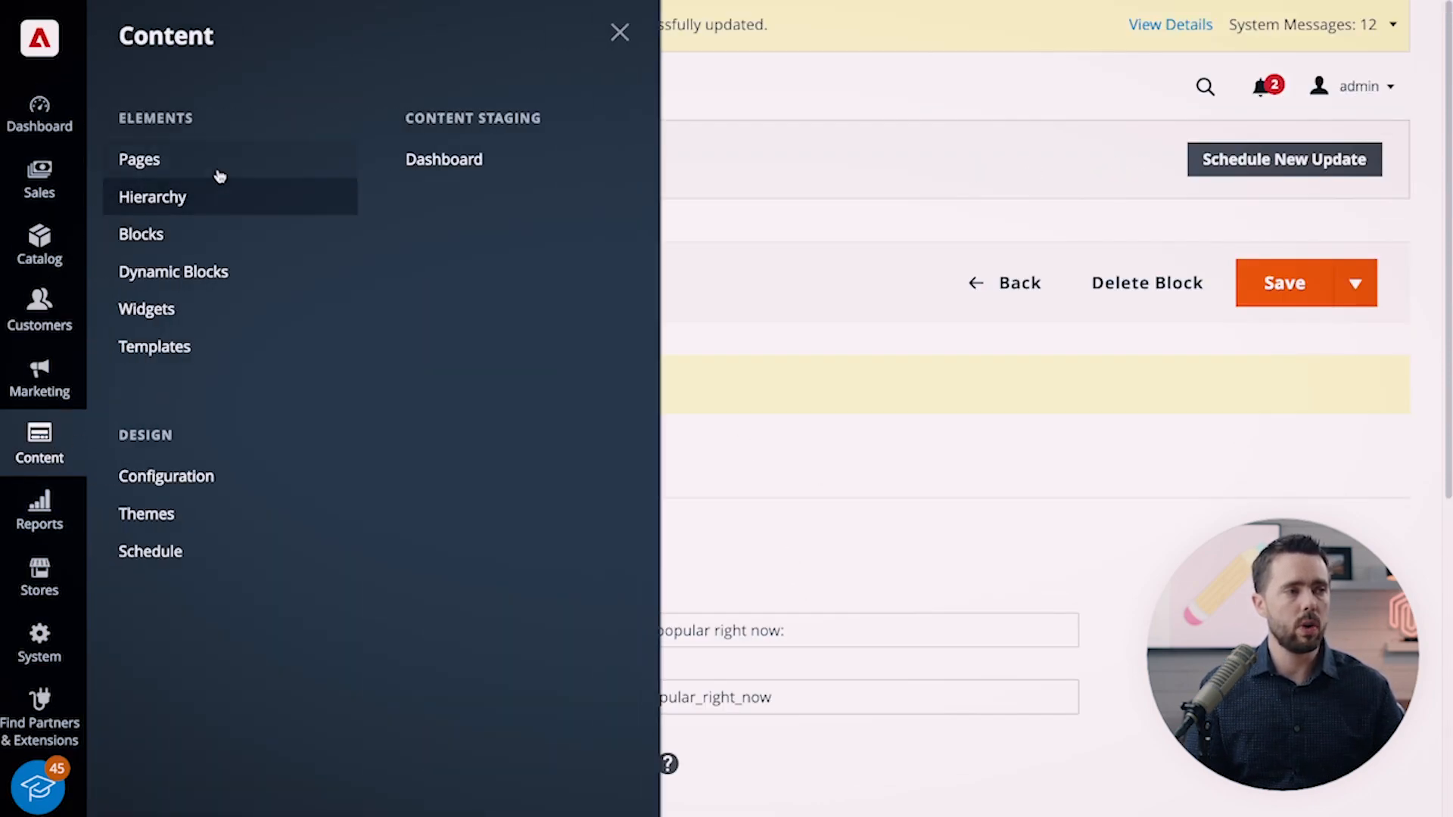
left_click(139, 158)
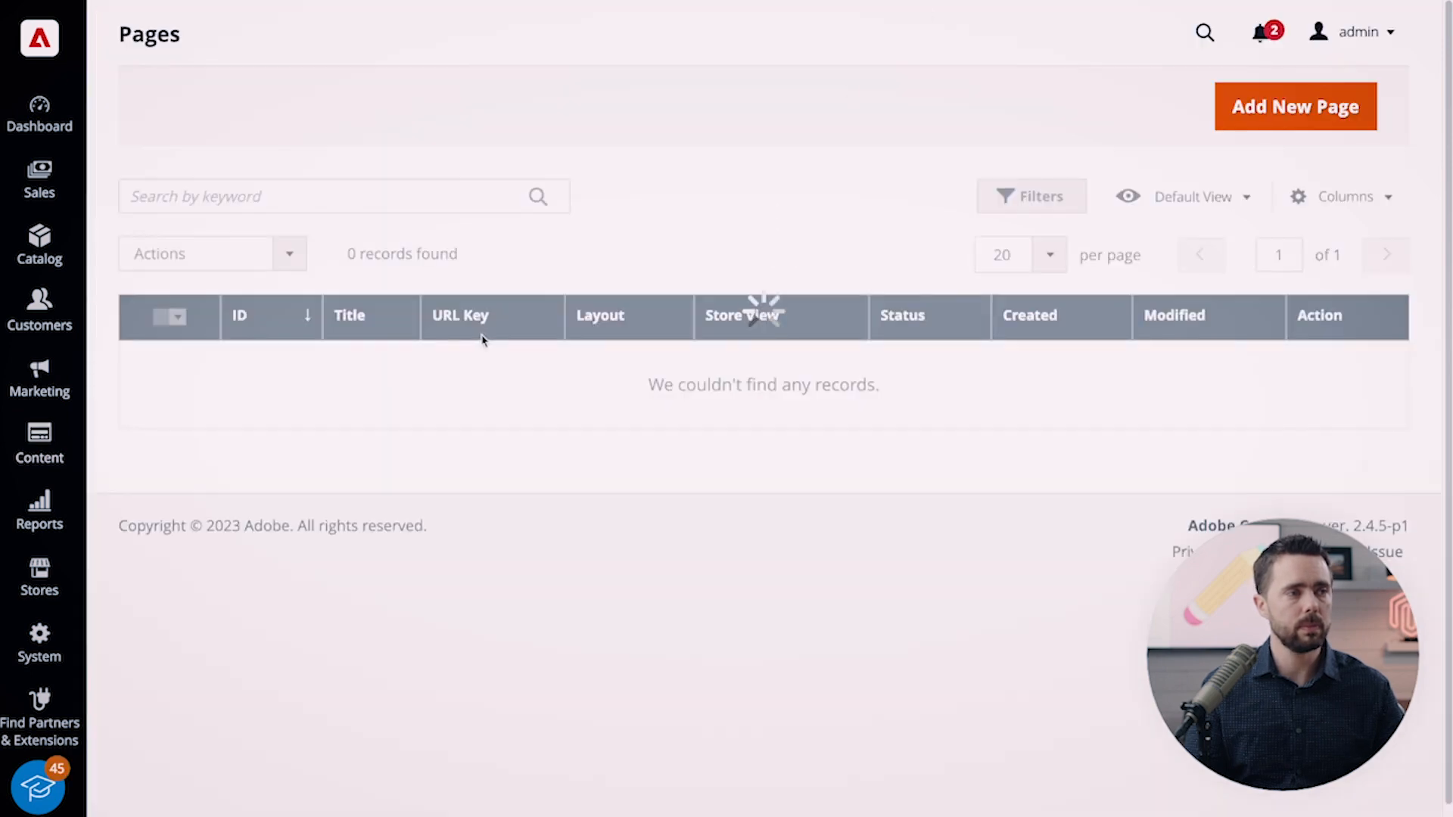
left_click(1339, 508)
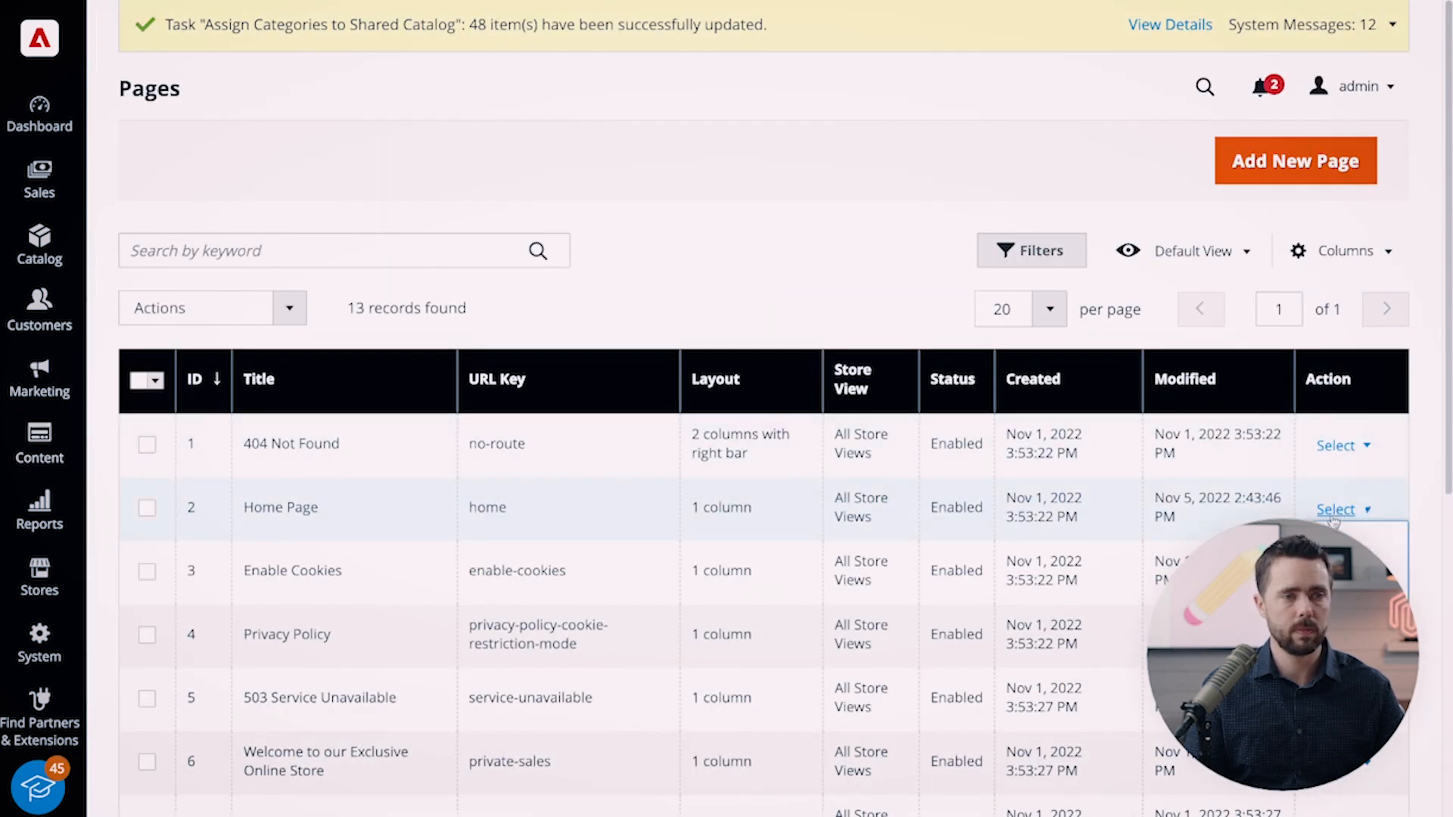
left_click(1335, 542)
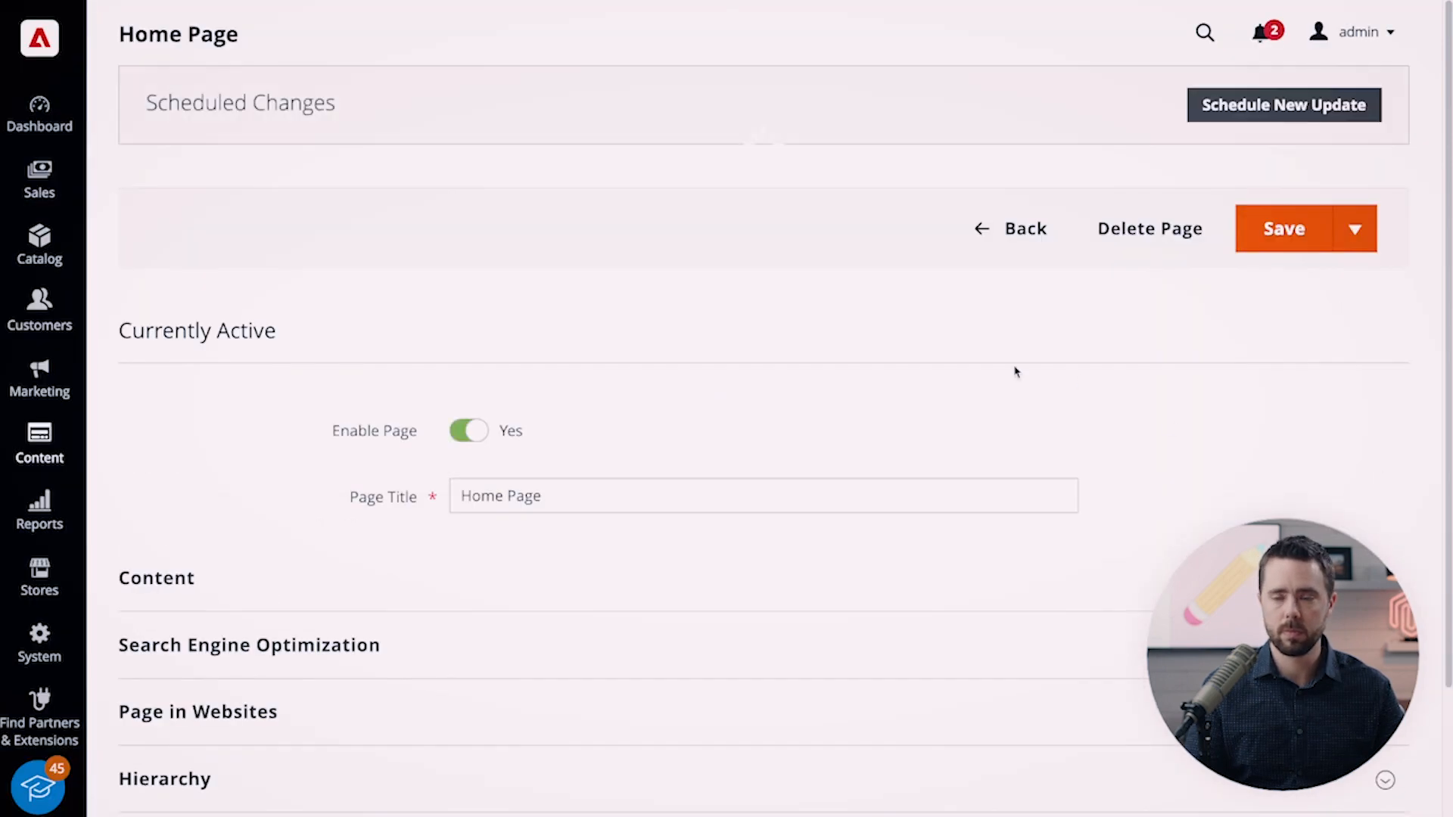
Open the home page's content in Page Builder and add a Block element to the empty canvas
scroll(410, 556, "down", 2)
left_click(227, 493)
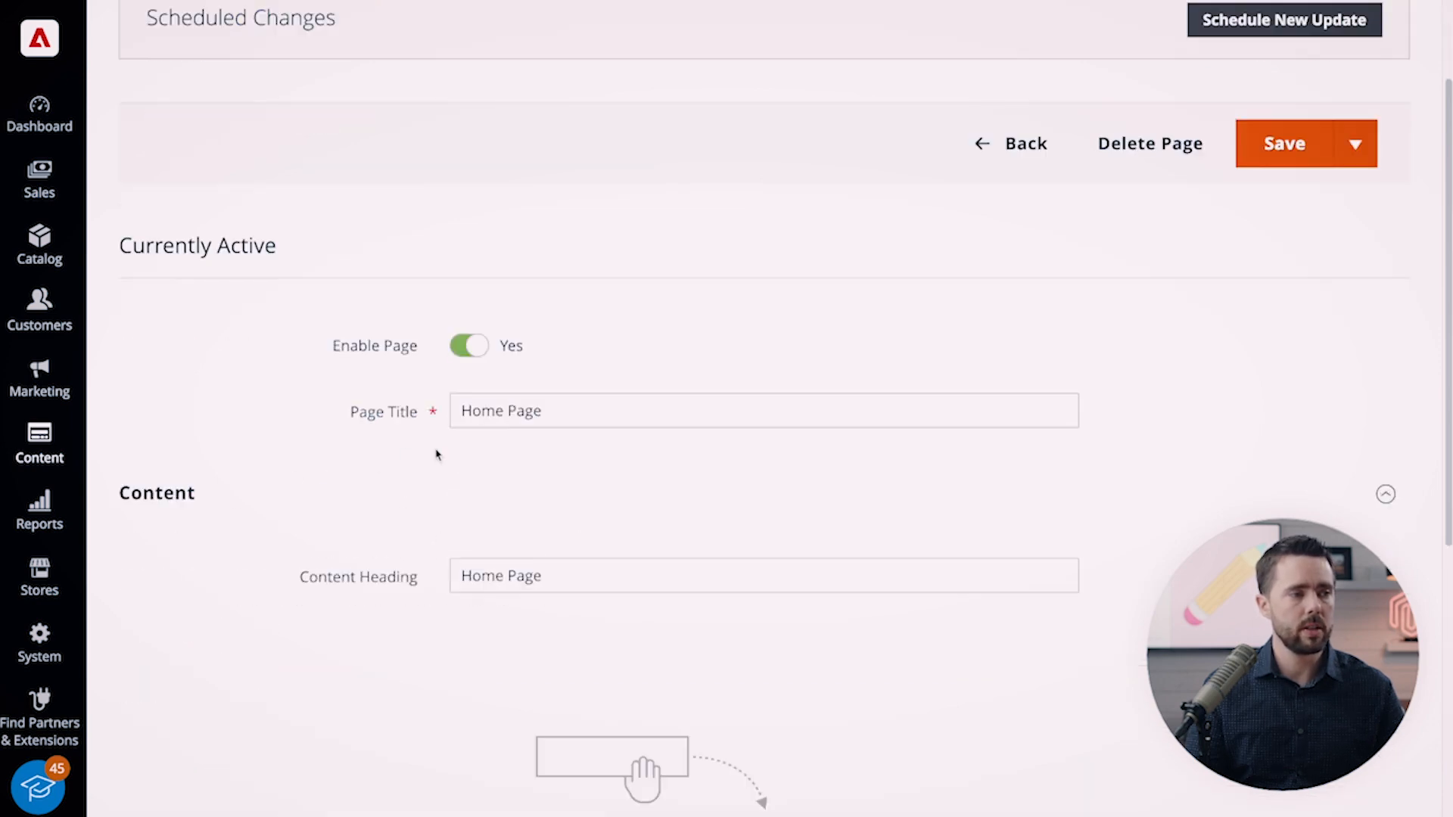
scroll(1120, 600, "down", 3)
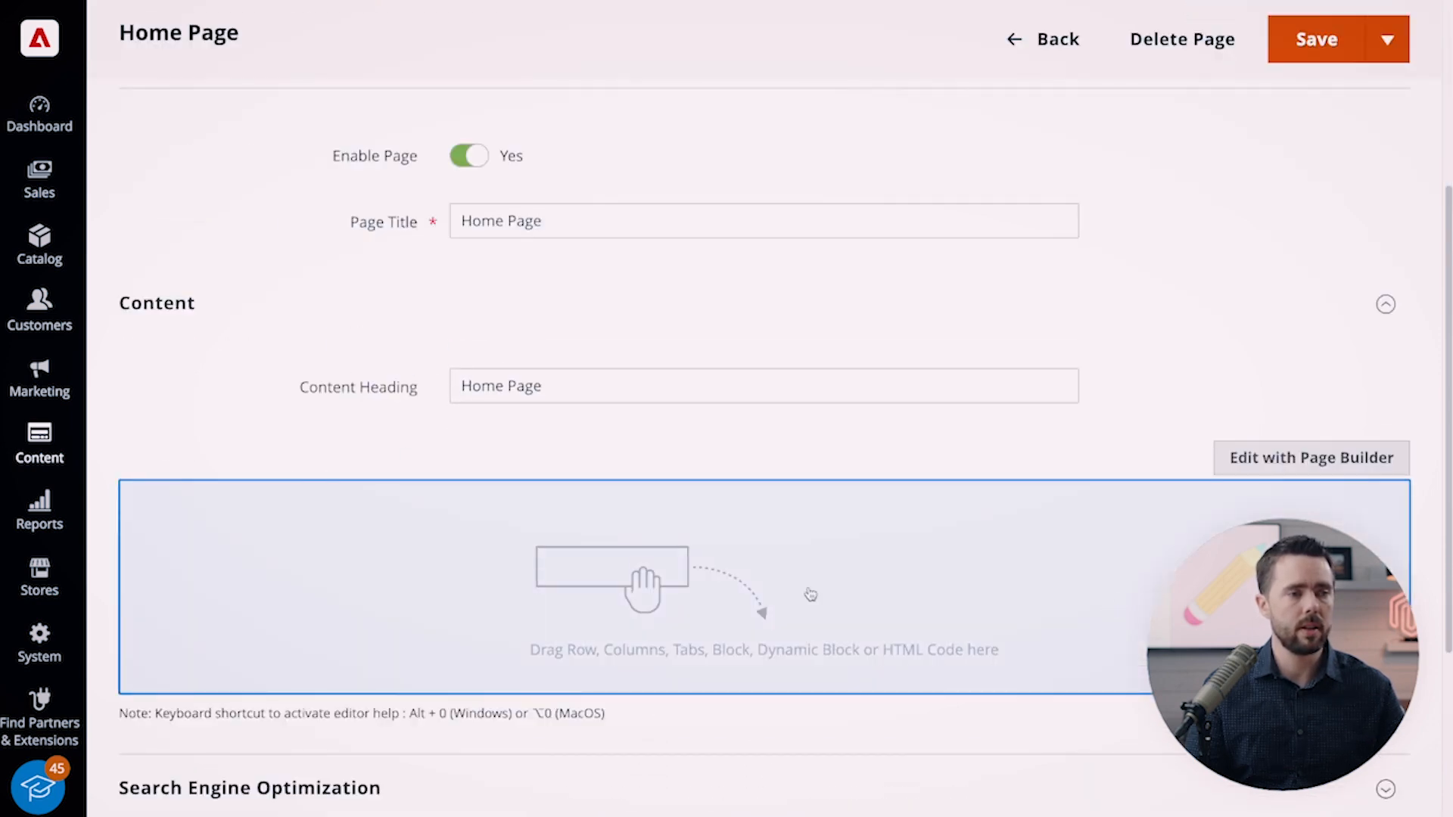
left_click(1279, 458)
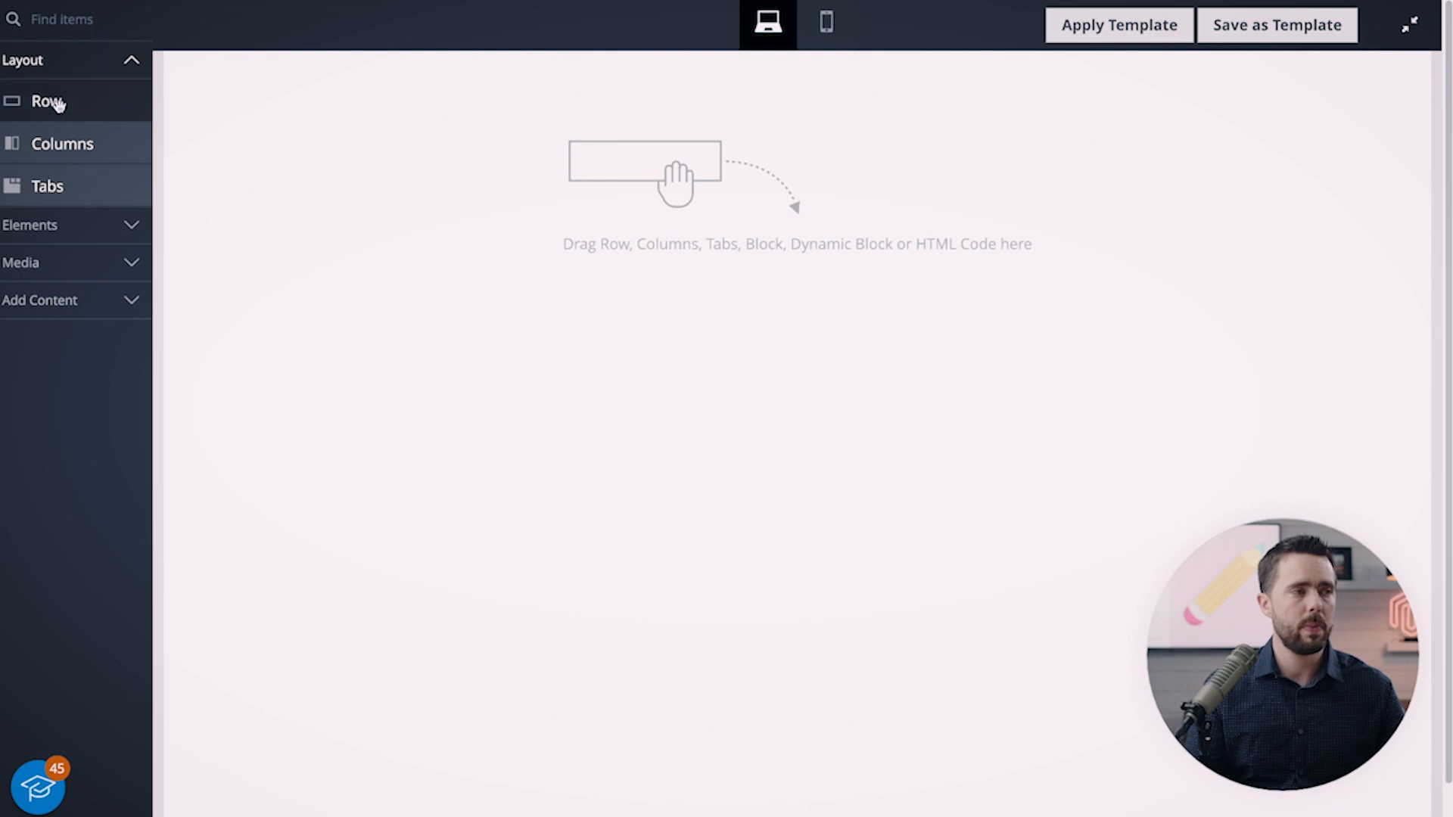
left_click(43, 227)
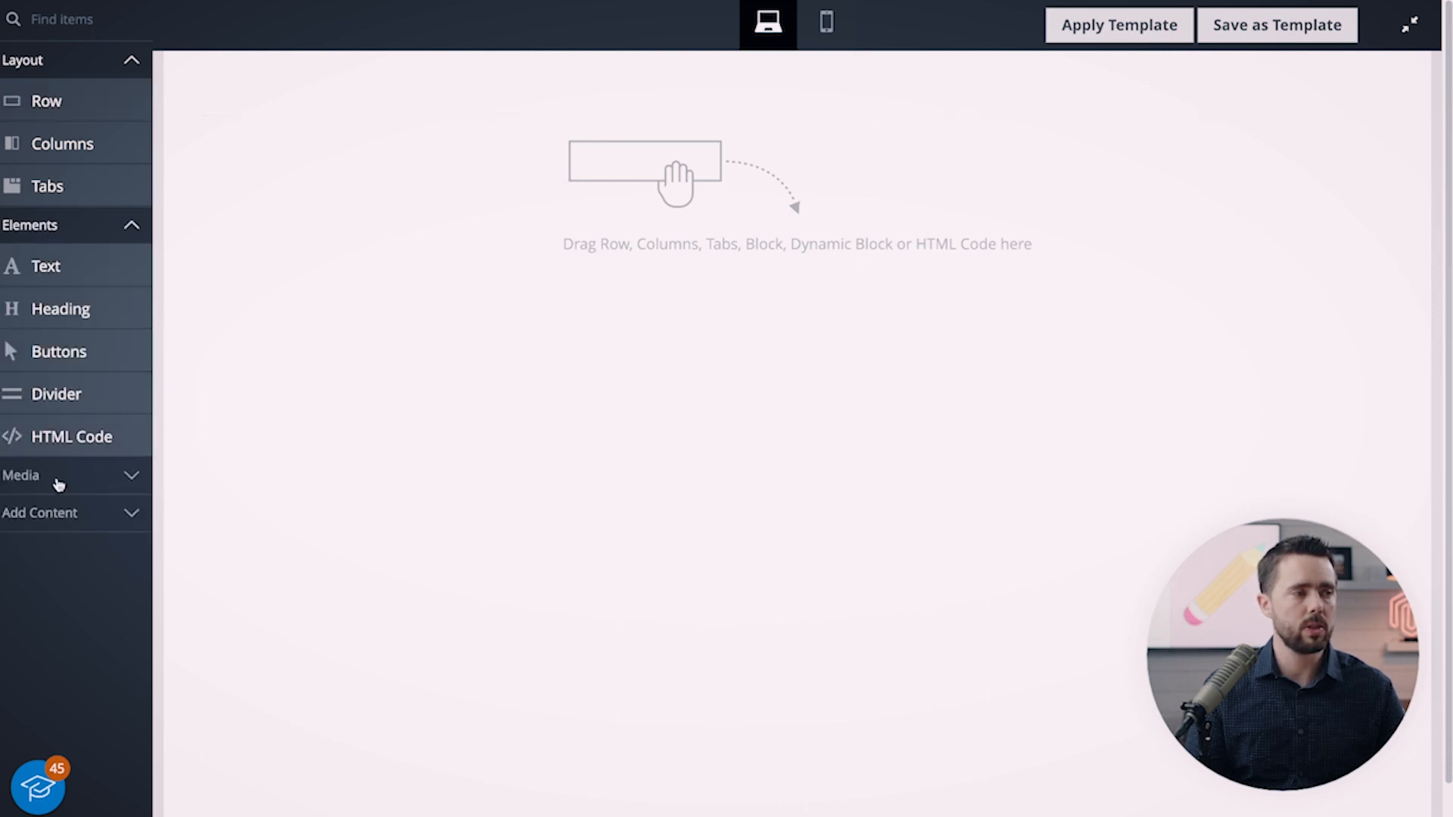
left_click(53, 513)
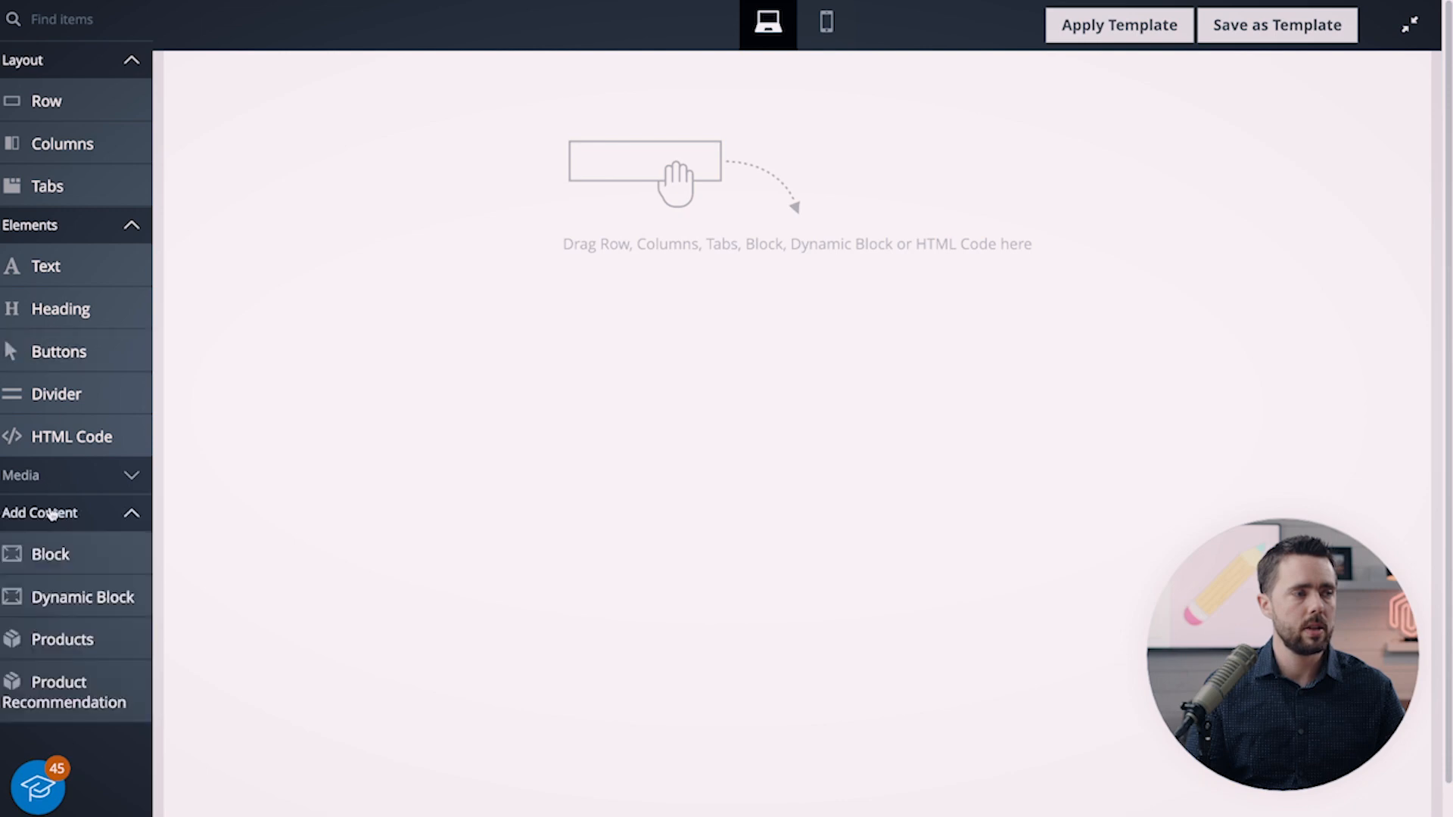
left_click_drag(74, 556, 538, 143)
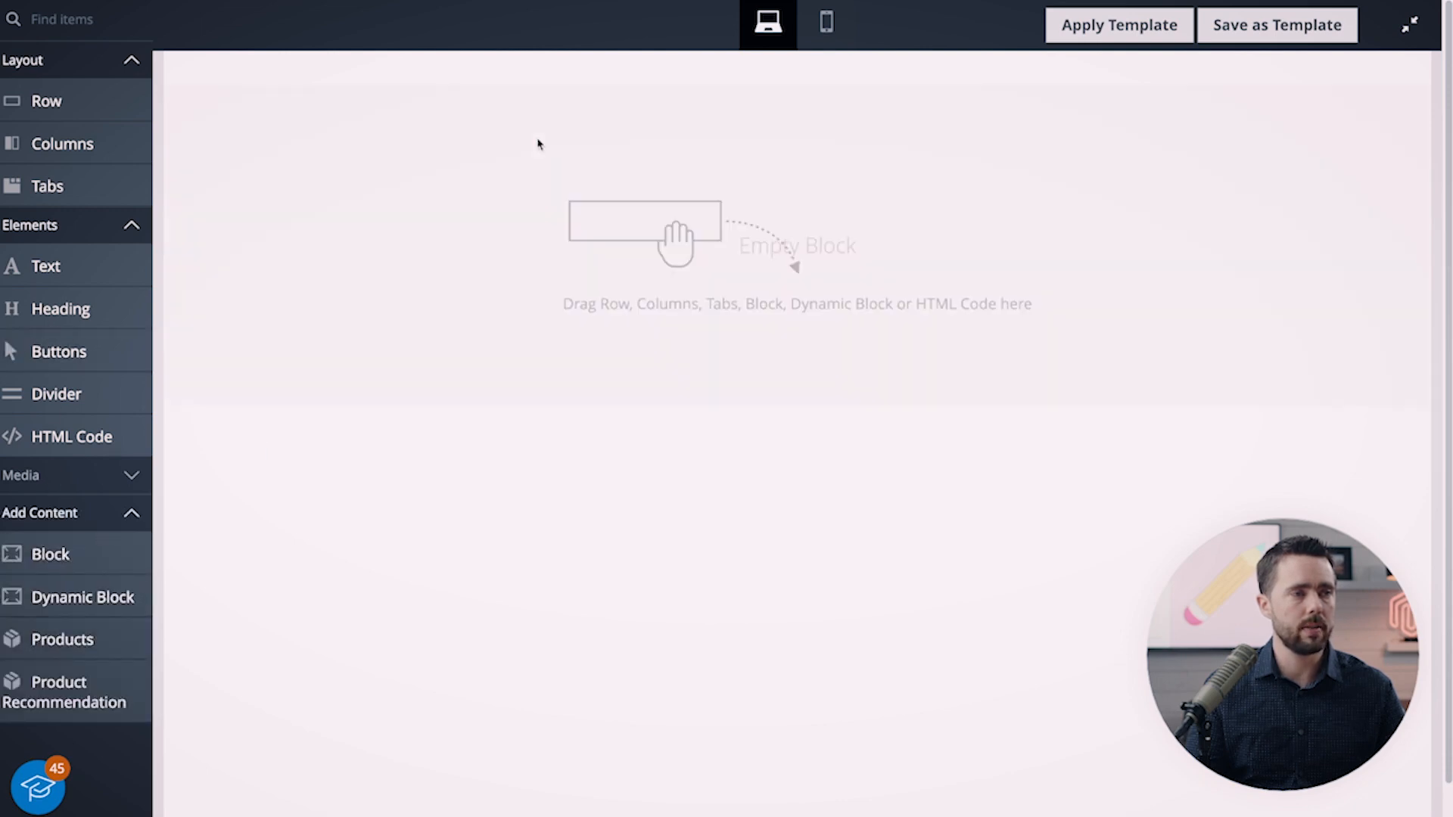
Assign the "Klevu - Home Page - What's popular right now:" block to the Block element and save the home page
left_click(782, 84)
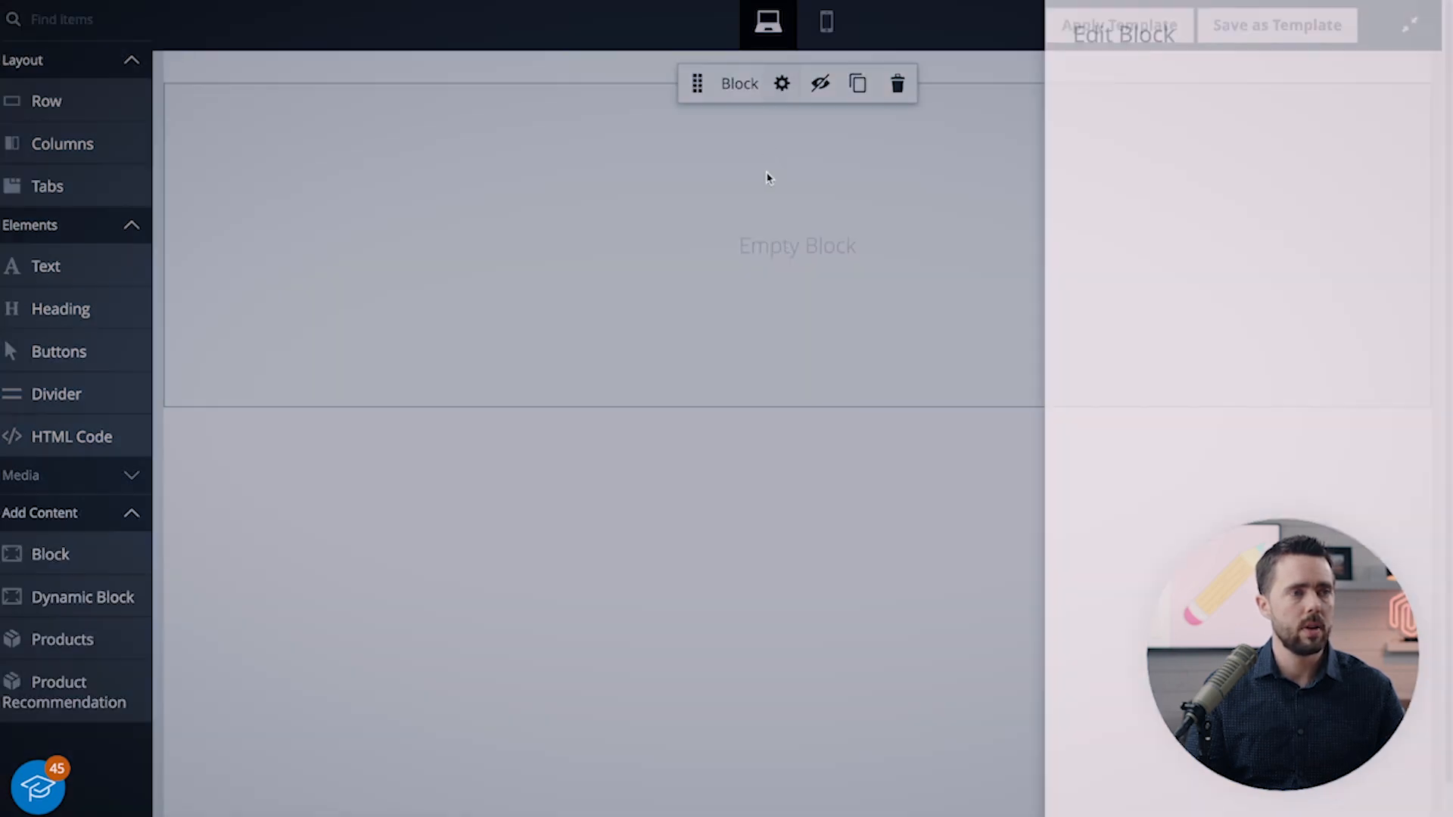
left_click(598, 287)
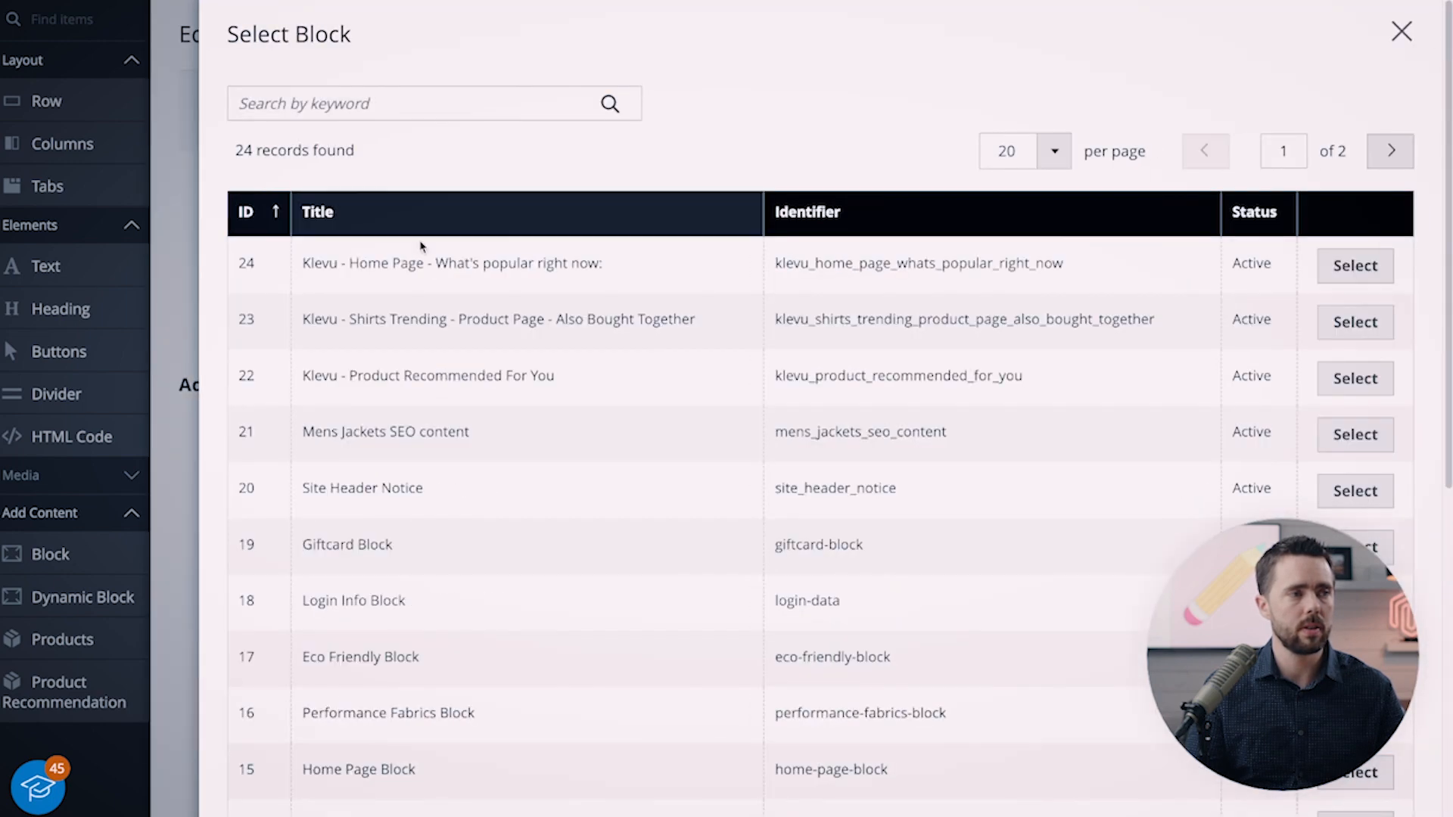
left_click(1358, 271)
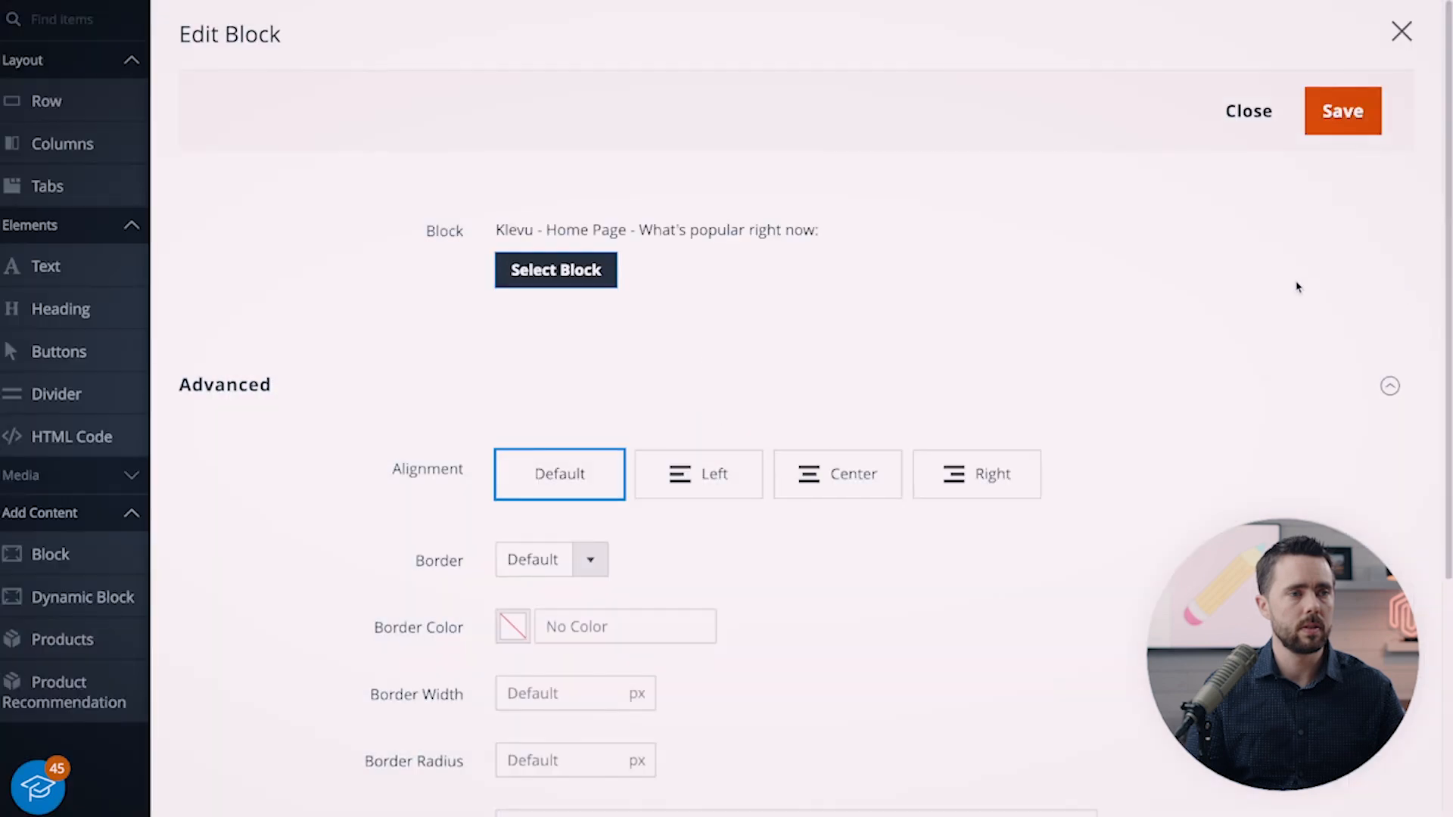
left_click(1351, 112)
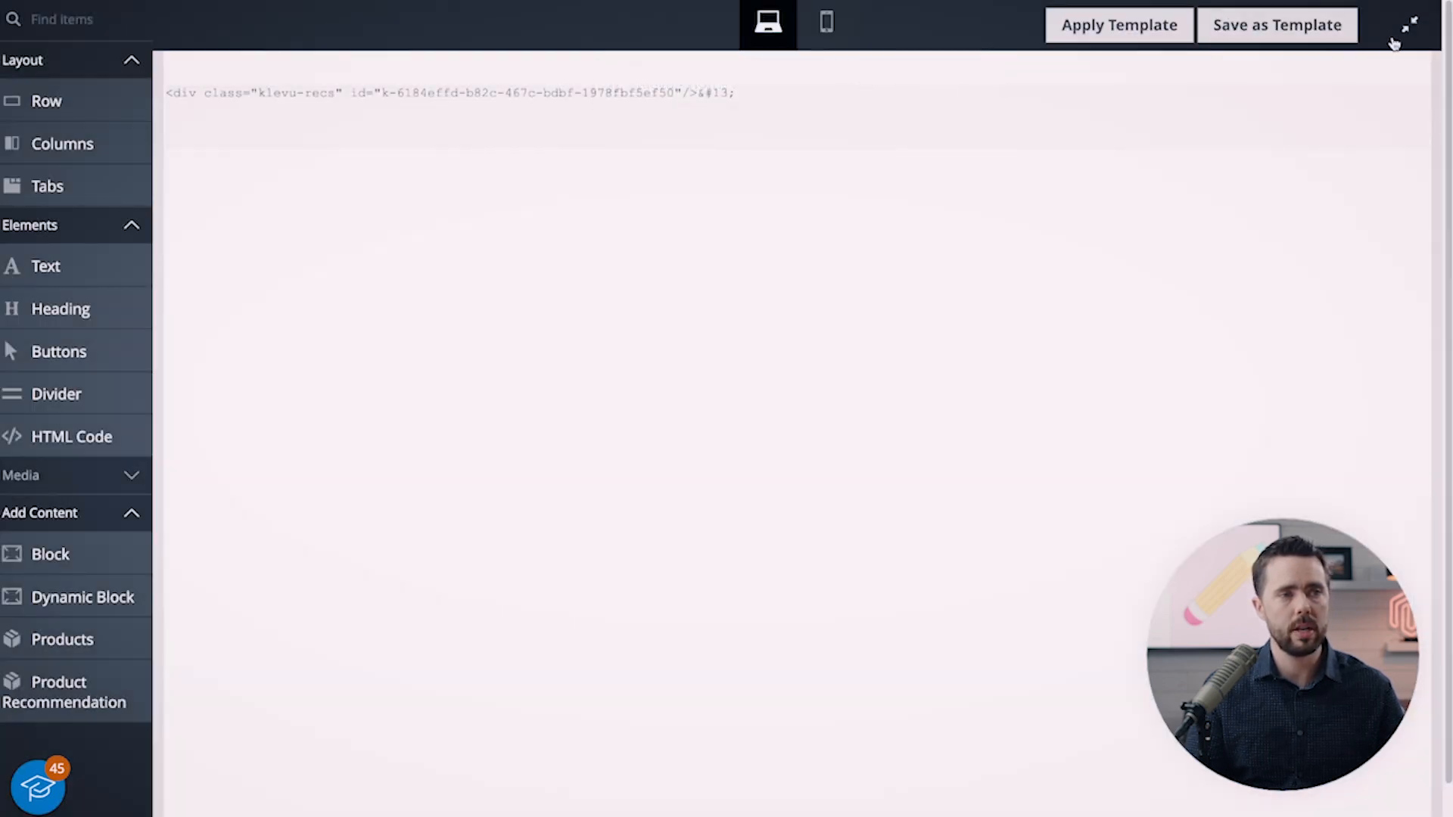
left_click(1403, 36)
left_click(1316, 45)
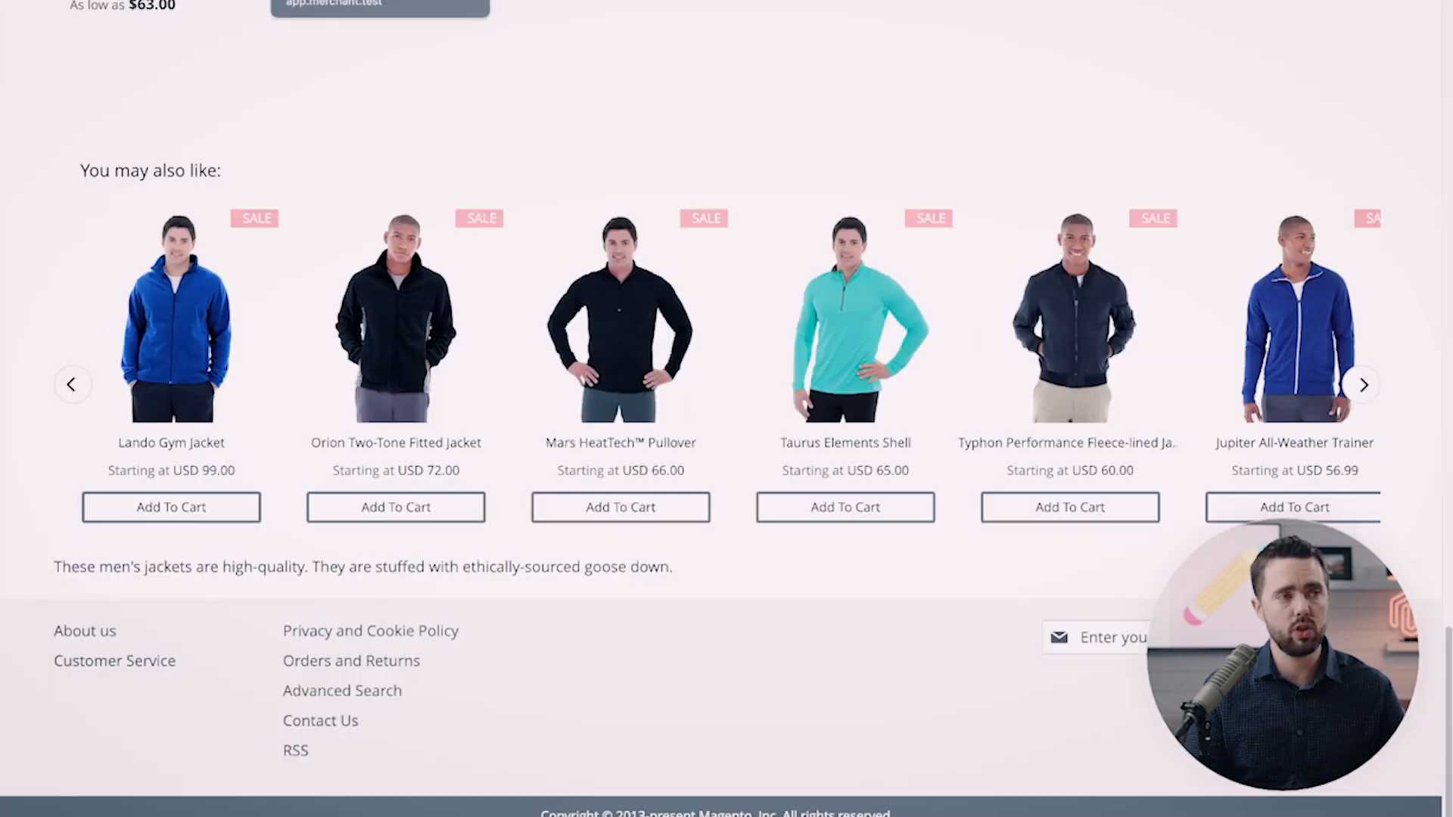
Examine the storefront home page for the "What's popular right now:" product recommendations and the sections around them
scroll(454, 178, "up", 1)
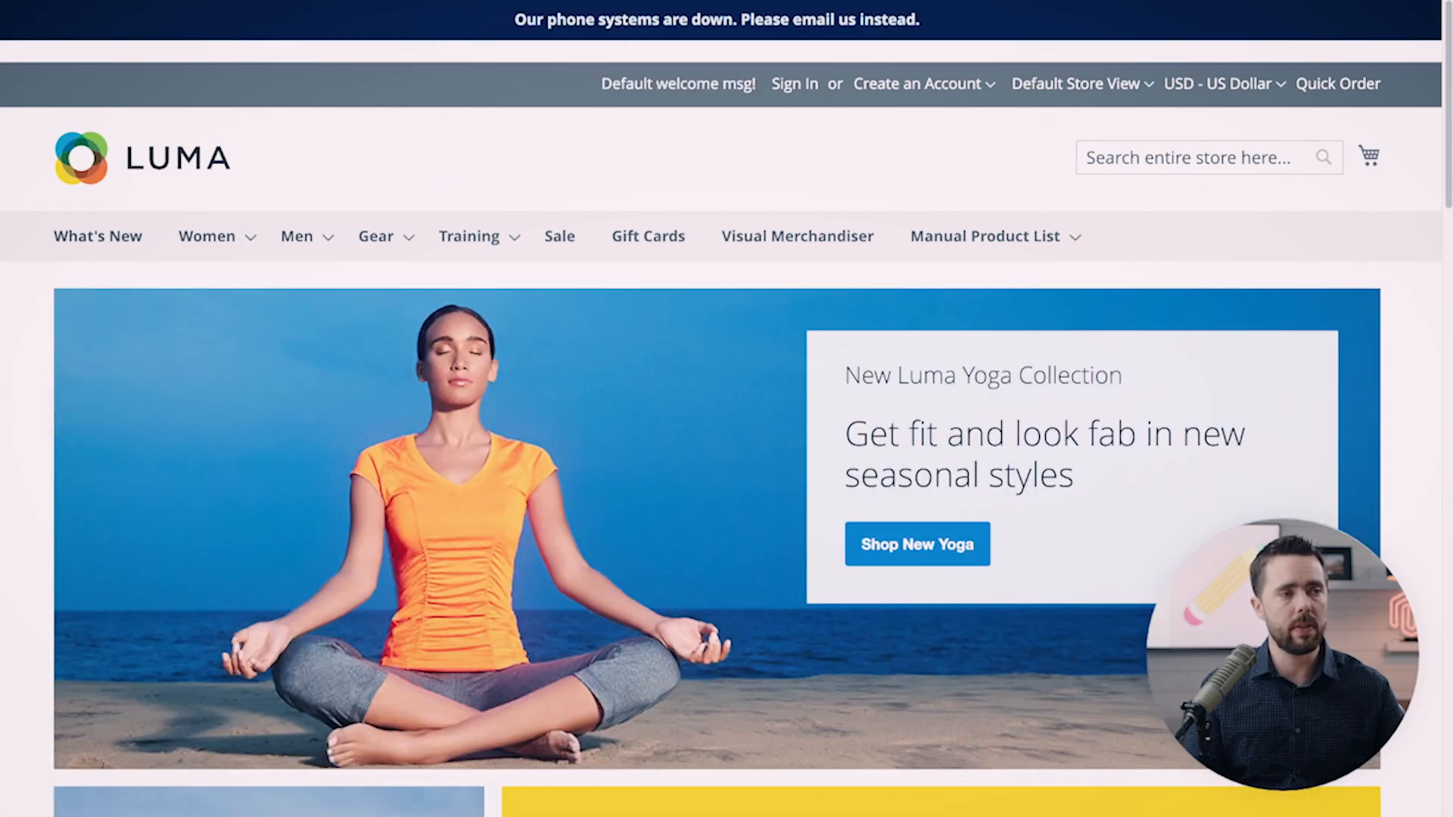
scroll(787, 231, "down", 10)
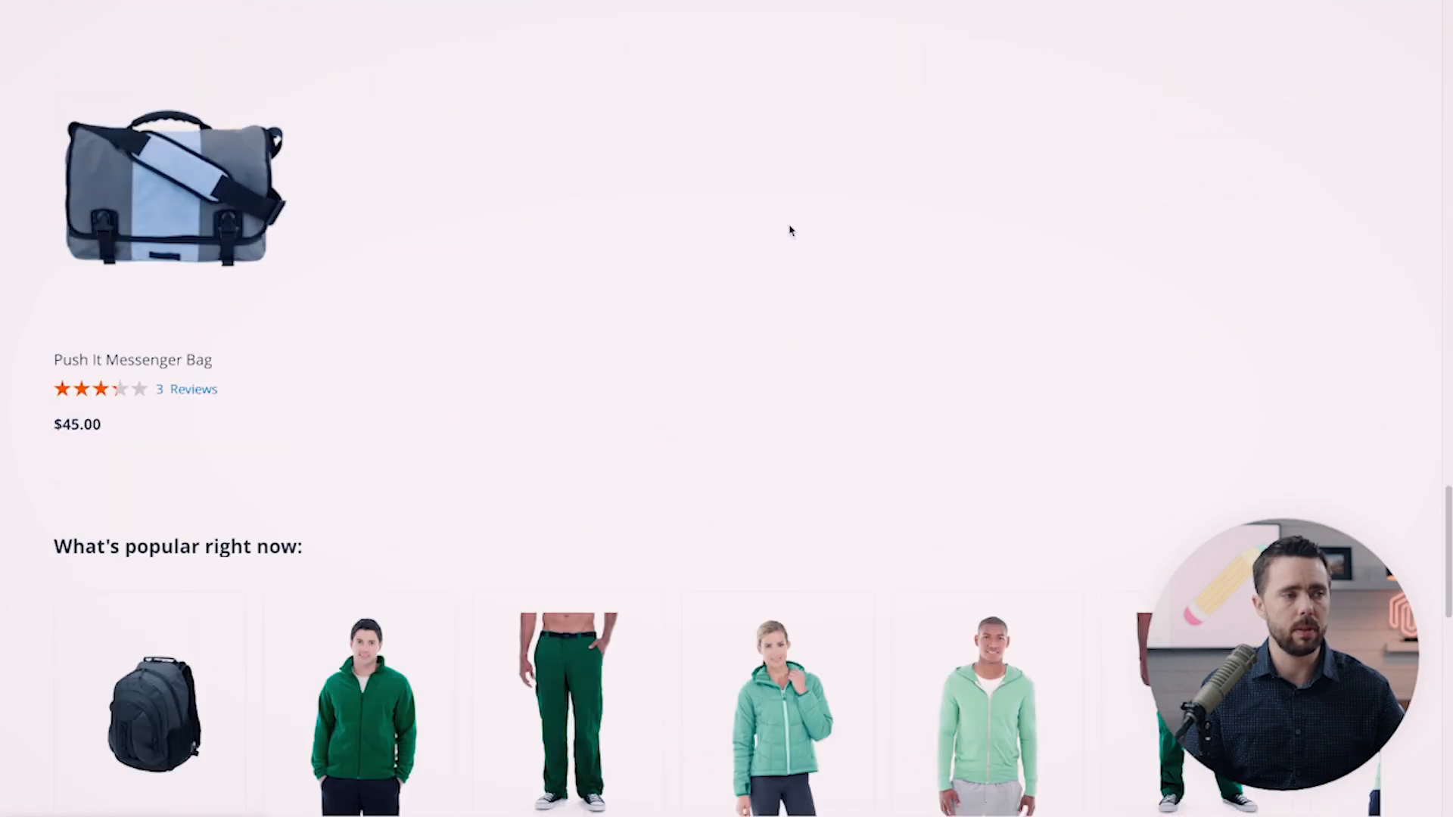
scroll(788, 230, "down", 15)
scroll(791, 231, "up", 5)
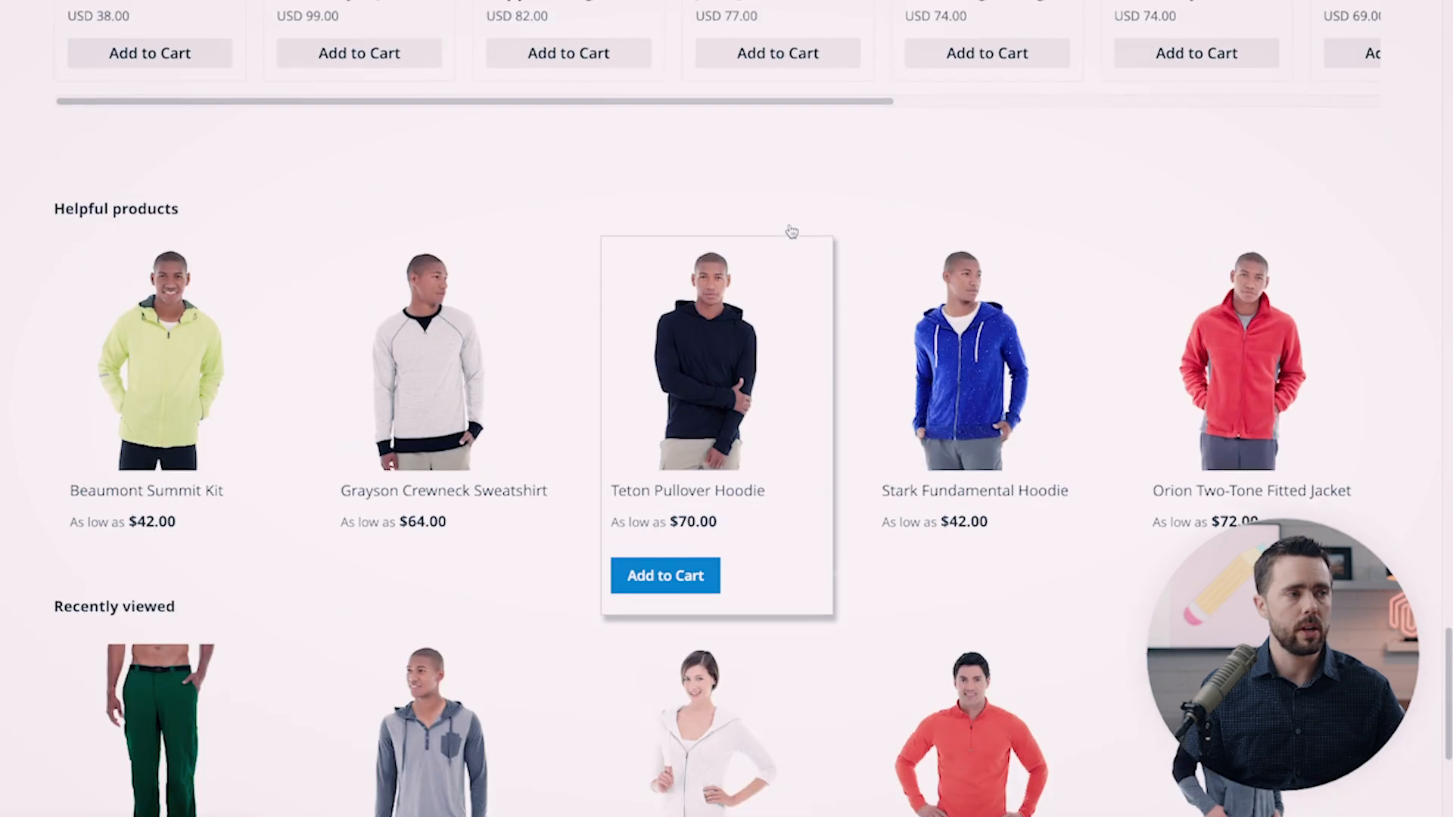
Add the Crown Summit Backpack from the "What's popular right now:" recommendations to the shopping cart
scroll(791, 230, "up", 5)
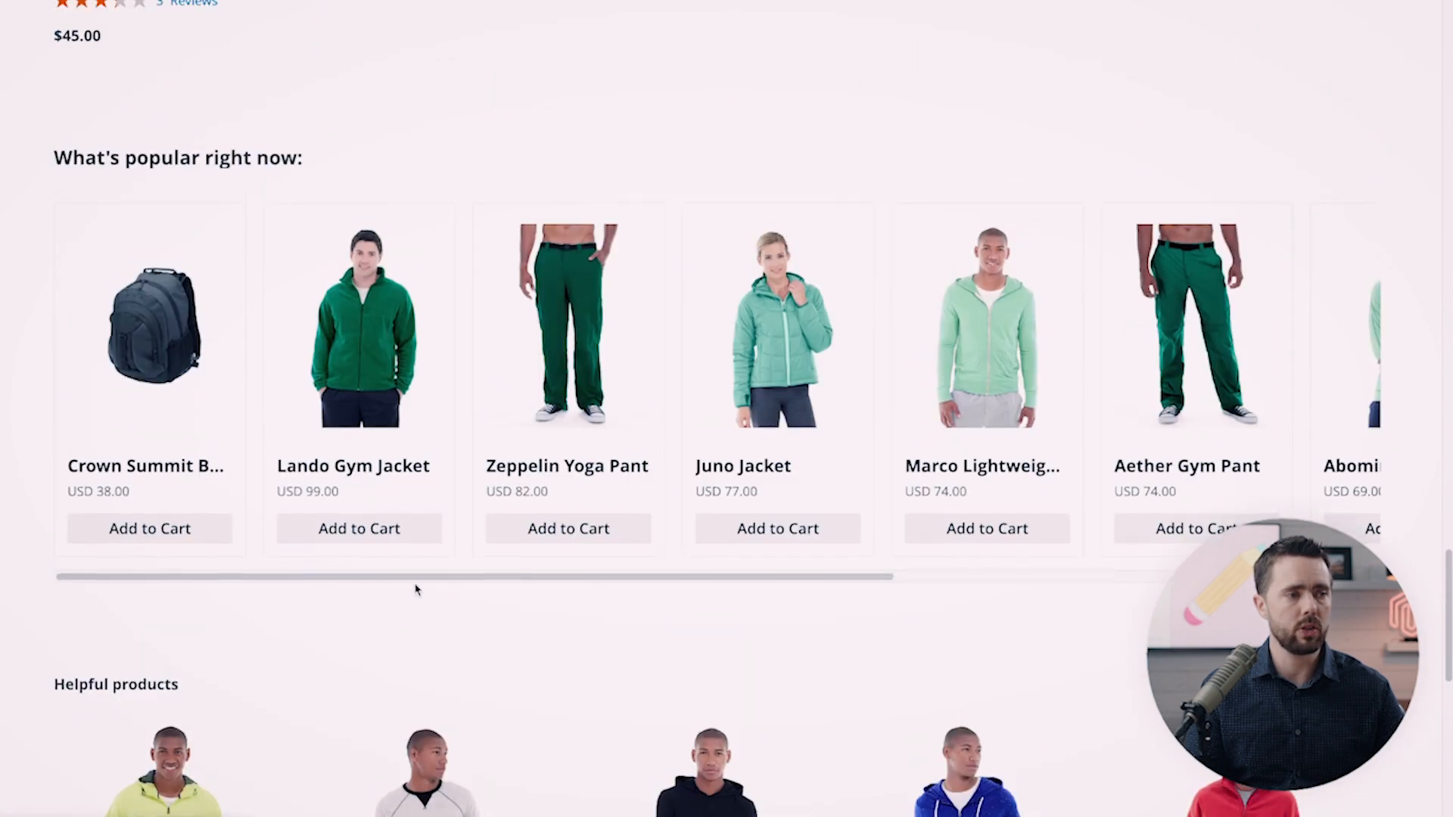
left_click_drag(434, 584, 1133, 597)
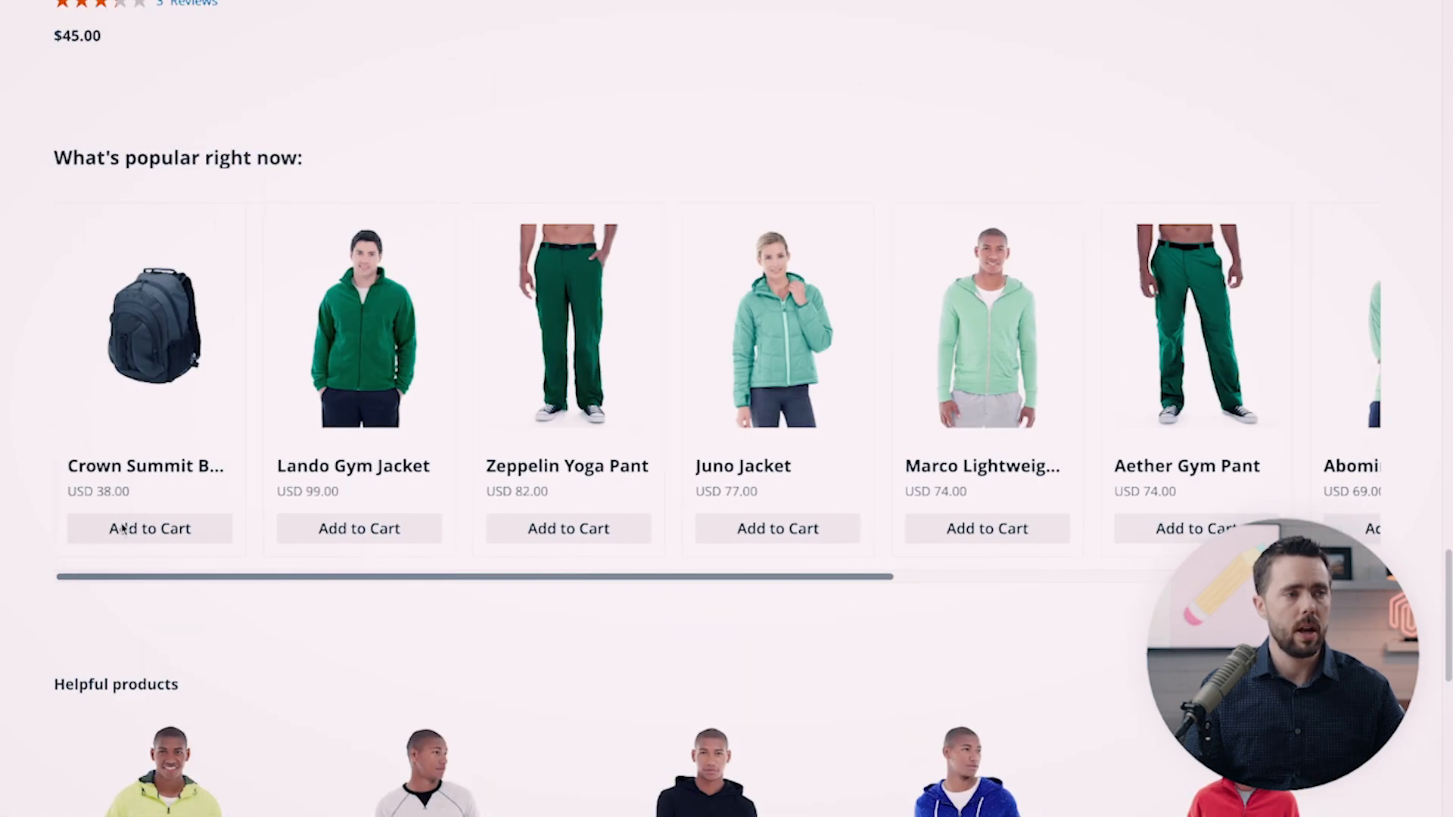
left_click_drag(33, 148, 360, 172)
left_click(362, 174)
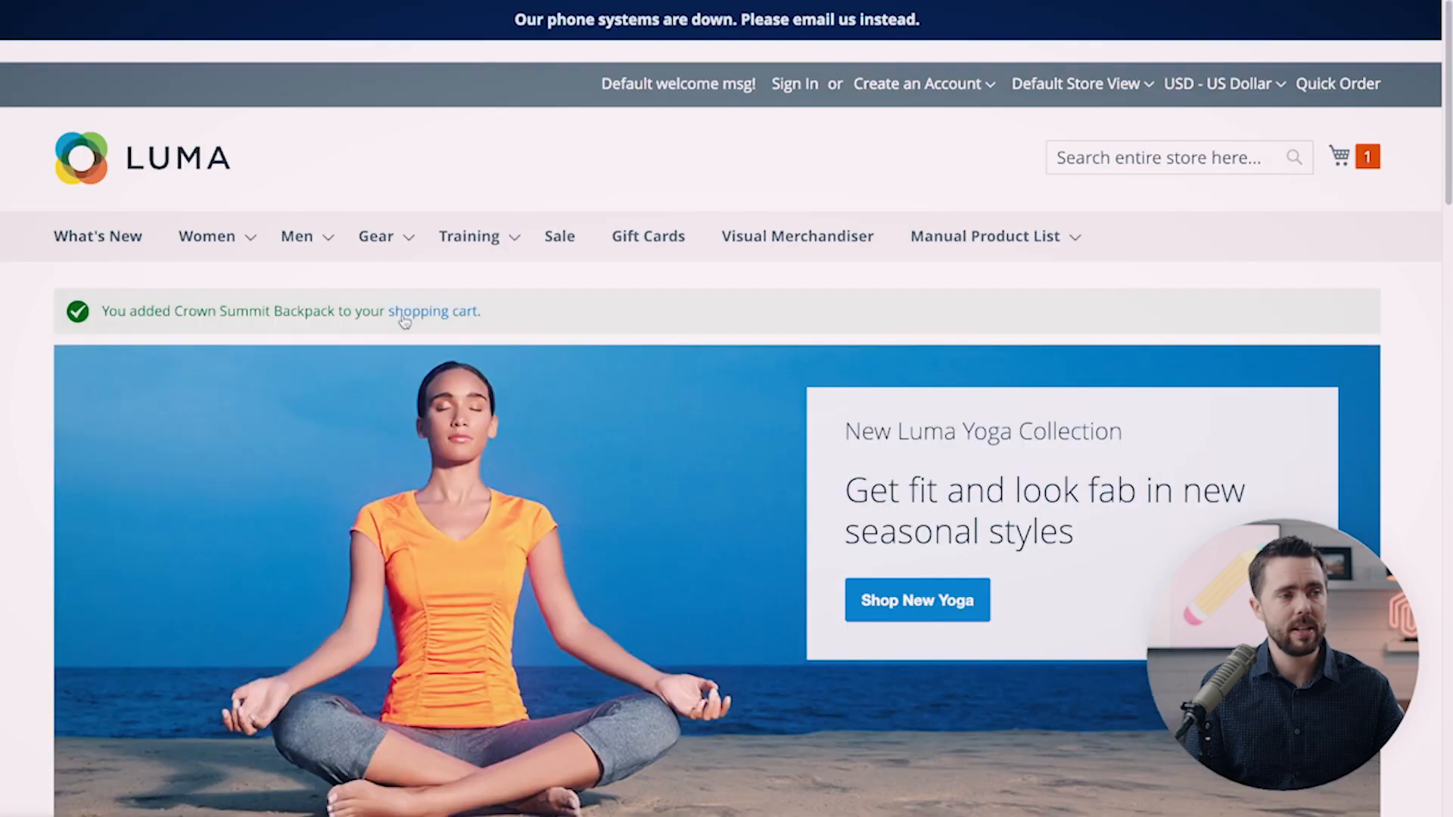
scroll(322, 396, "down", 20)
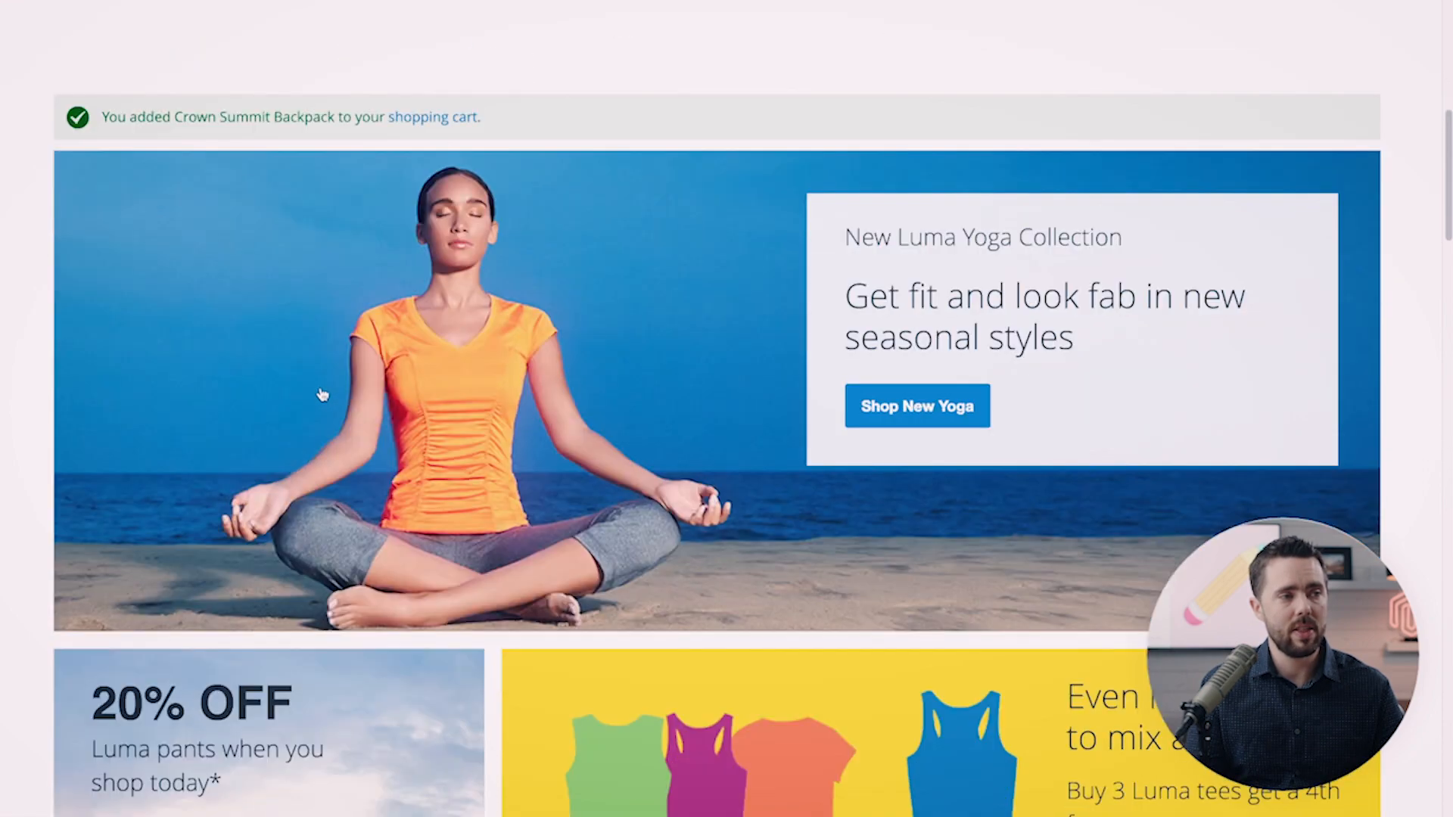
scroll(323, 396, "down", 10)
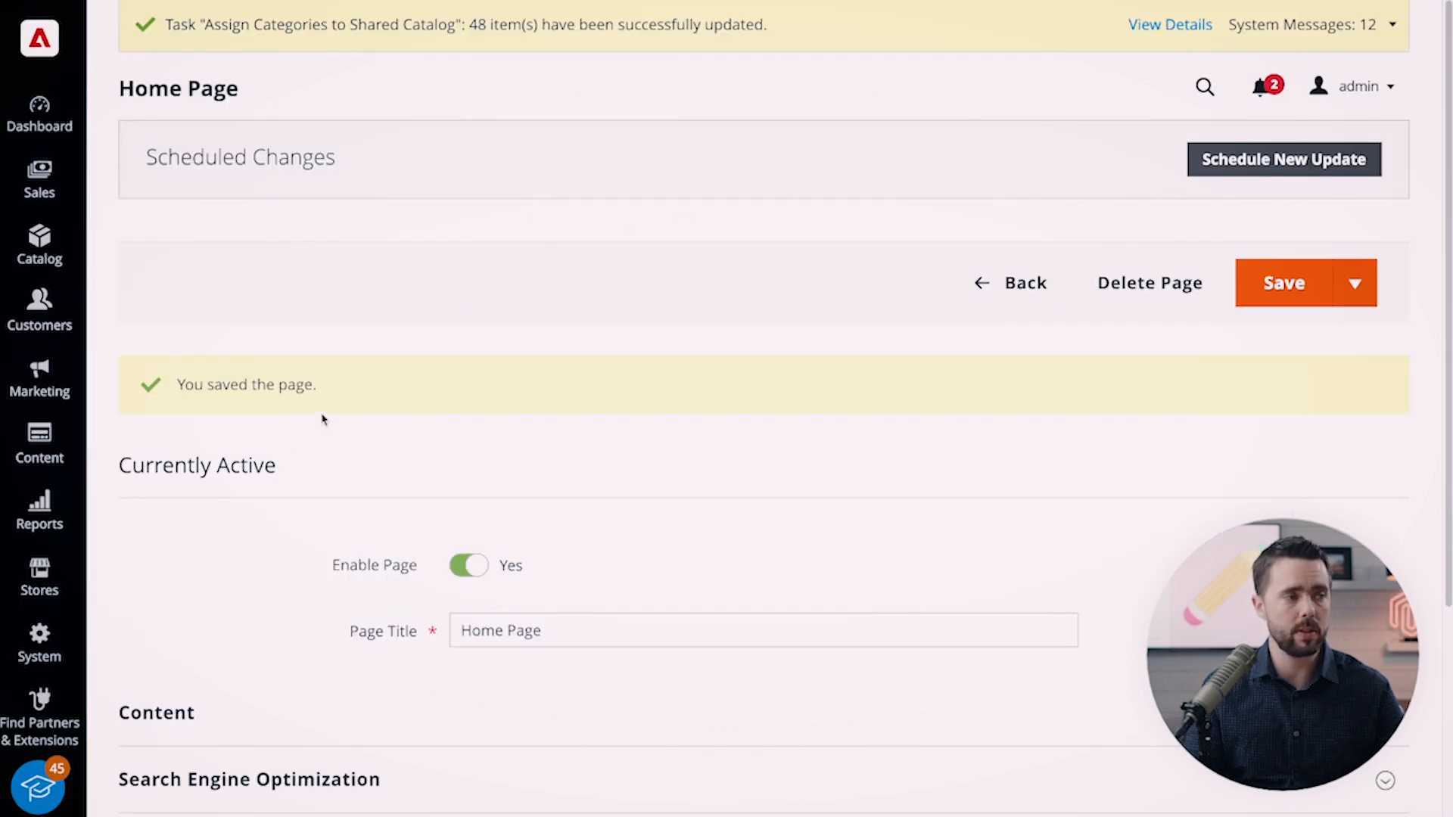
Open the "Klevu - You may also like: (Category/Collection Page)" widget from the widget list and look through the storefront's men's Jackets category page
left_click(55, 467)
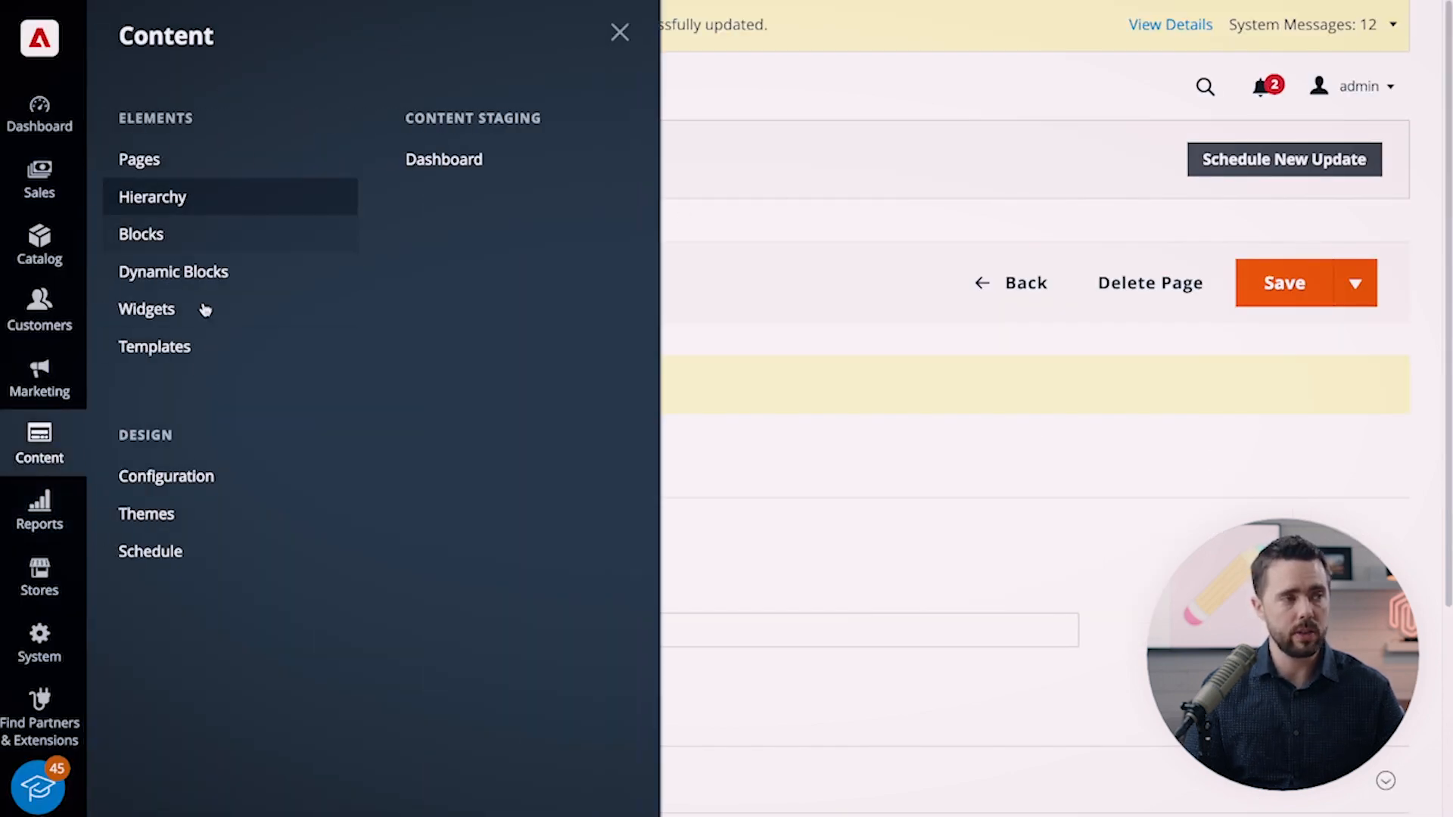
left_click(202, 324)
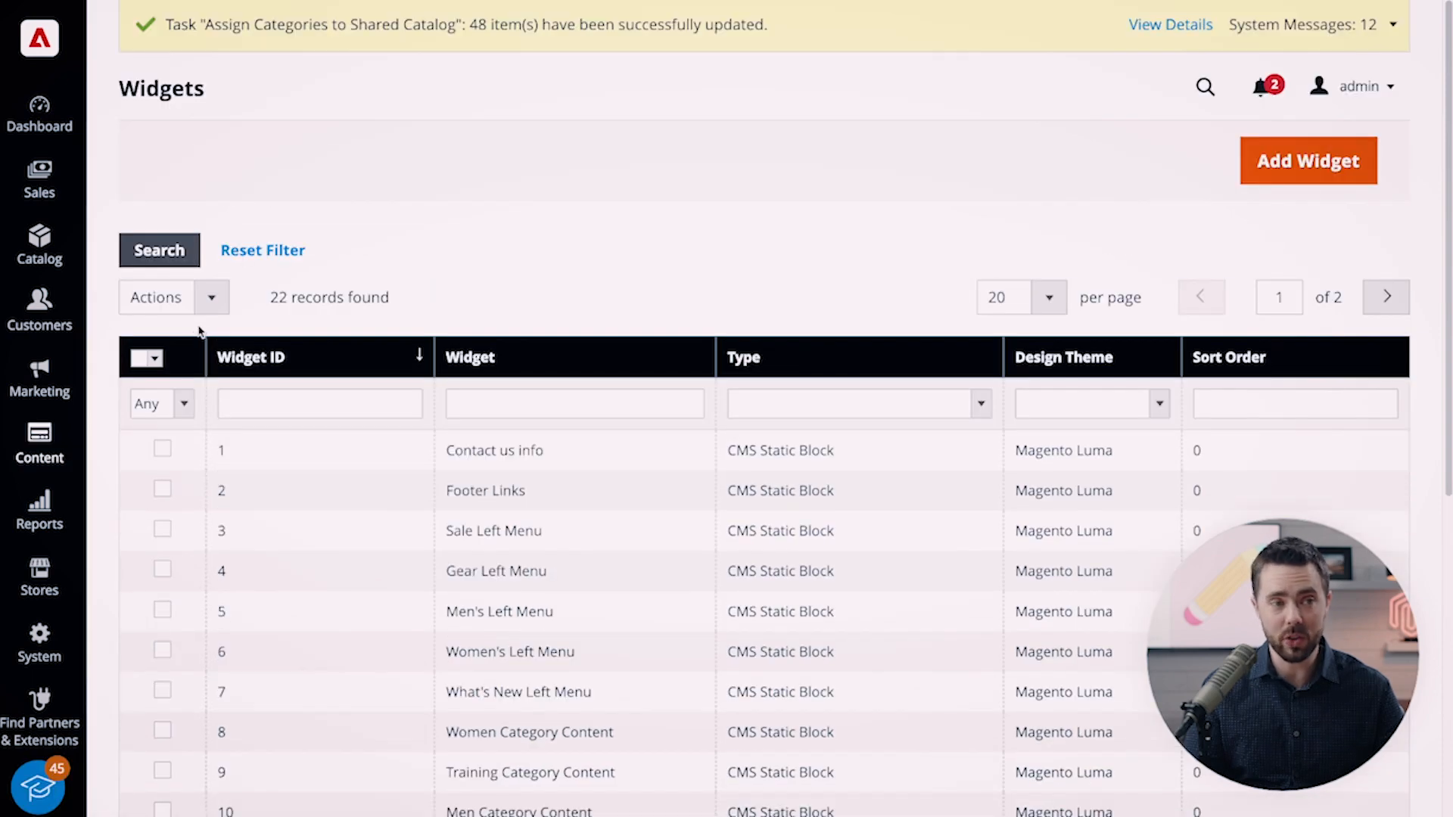
scroll(797, 490, "down", 6)
scroll(798, 490, "up", 6)
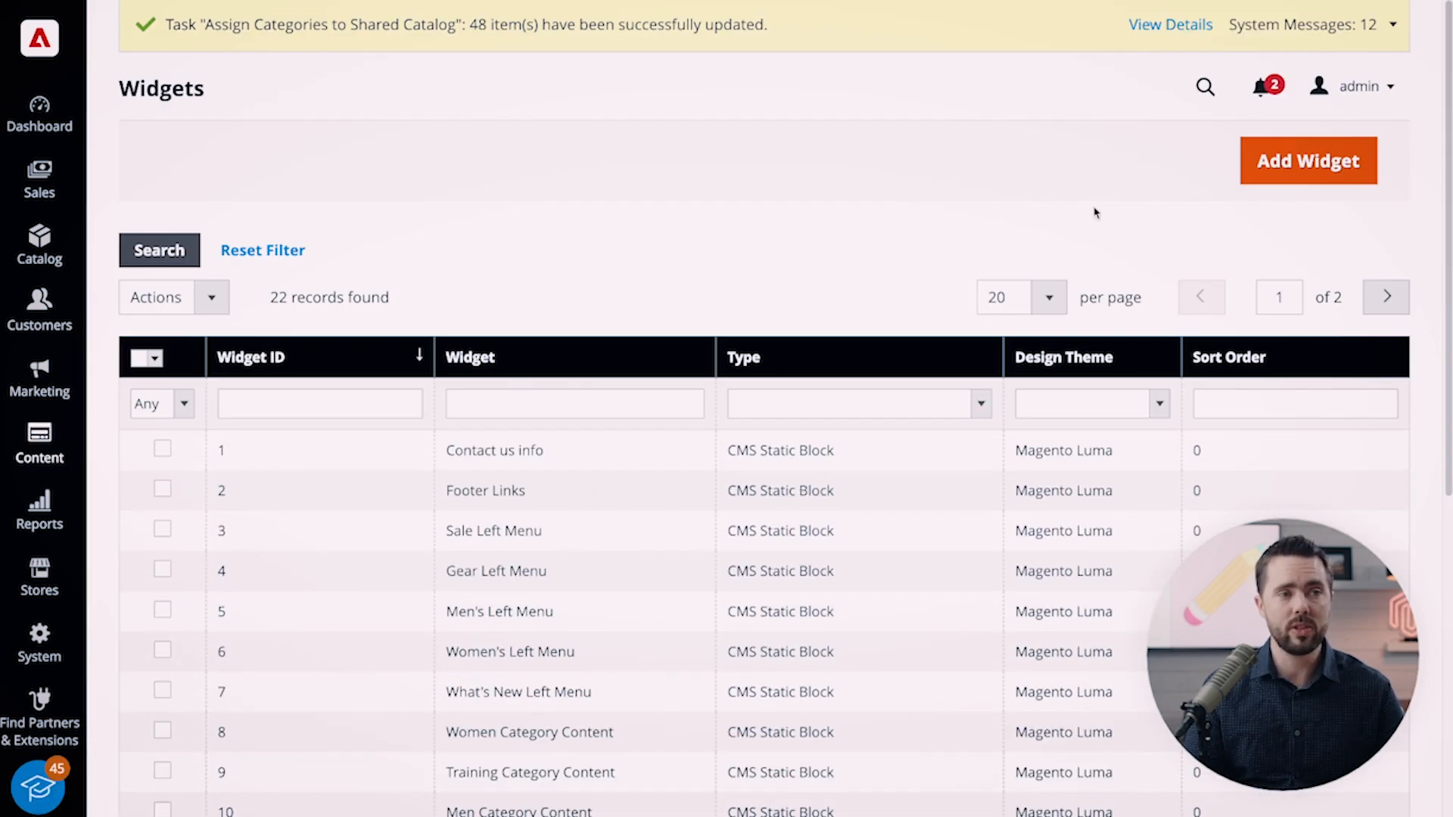
left_click(1387, 296)
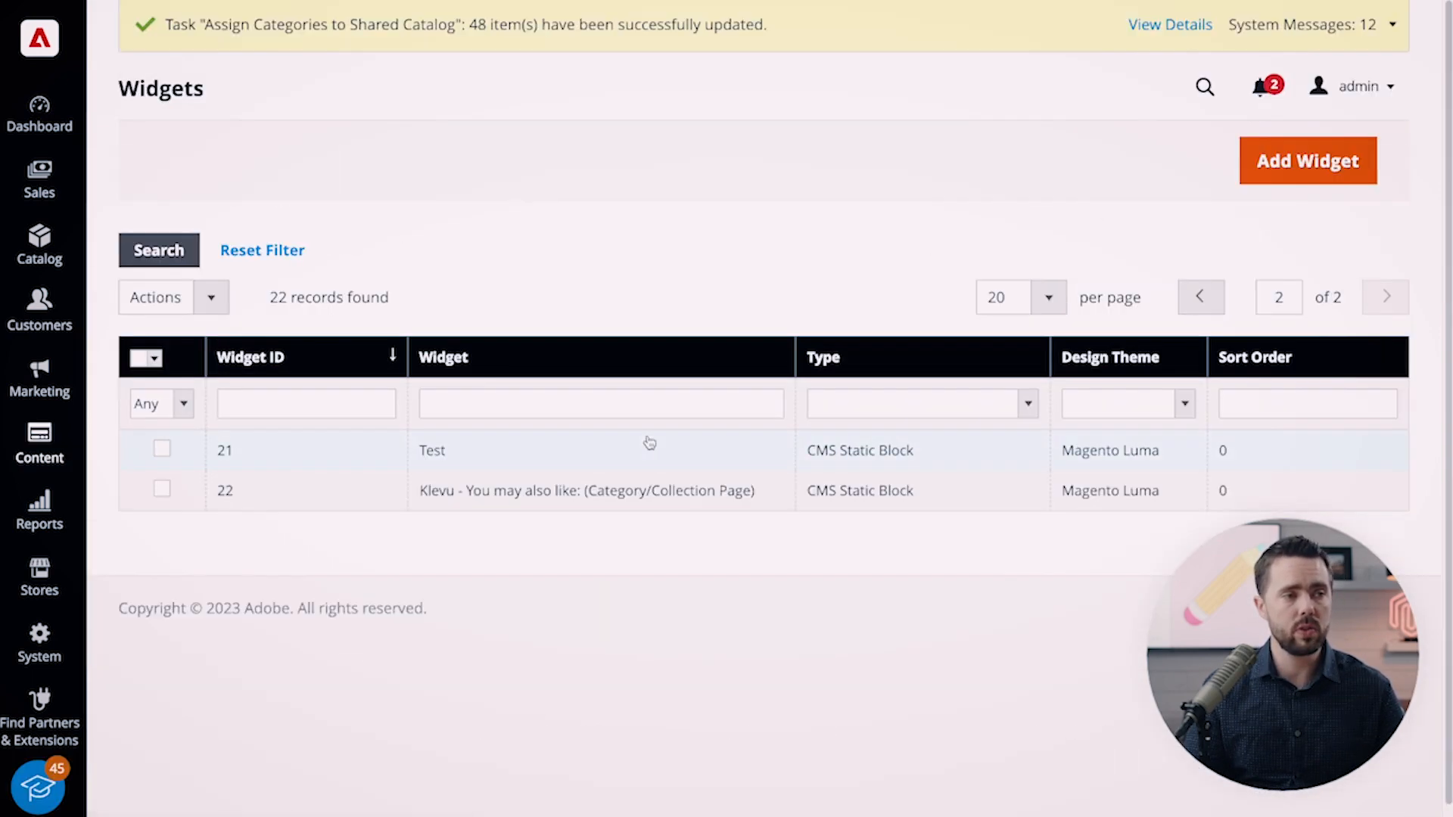
left_click(779, 506)
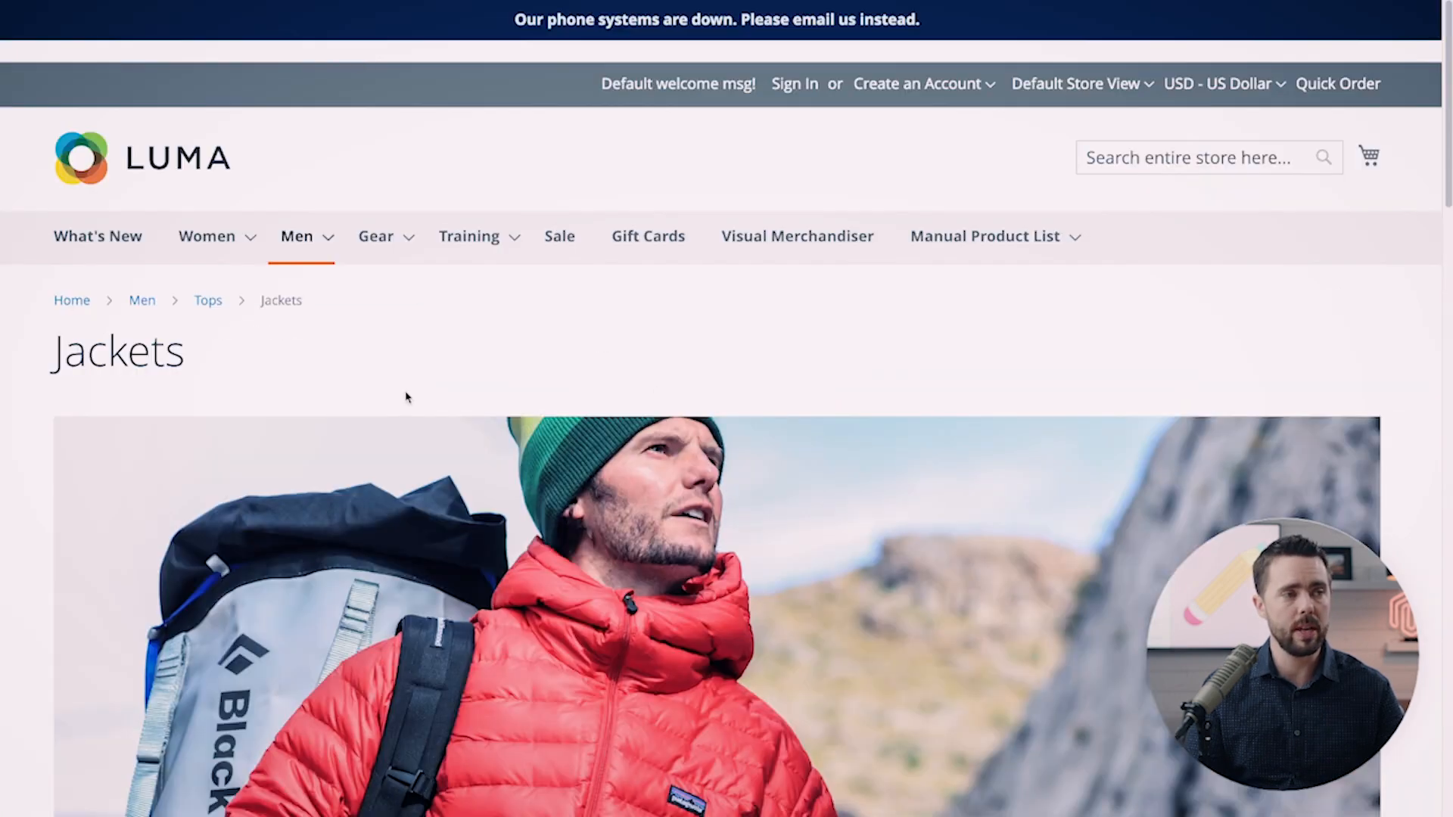
scroll(406, 396, "down", 15)
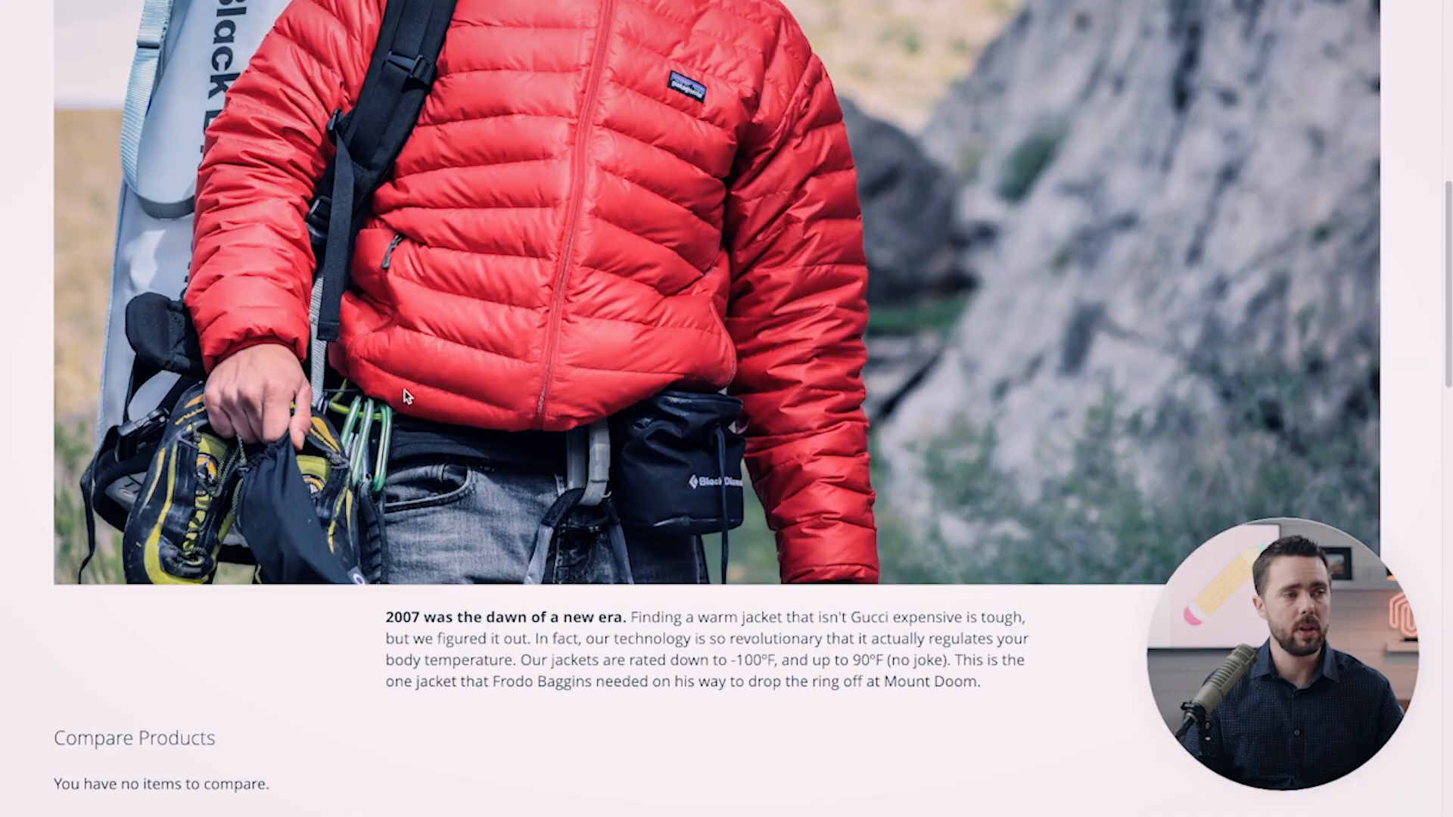
scroll(405, 396, "down", 10)
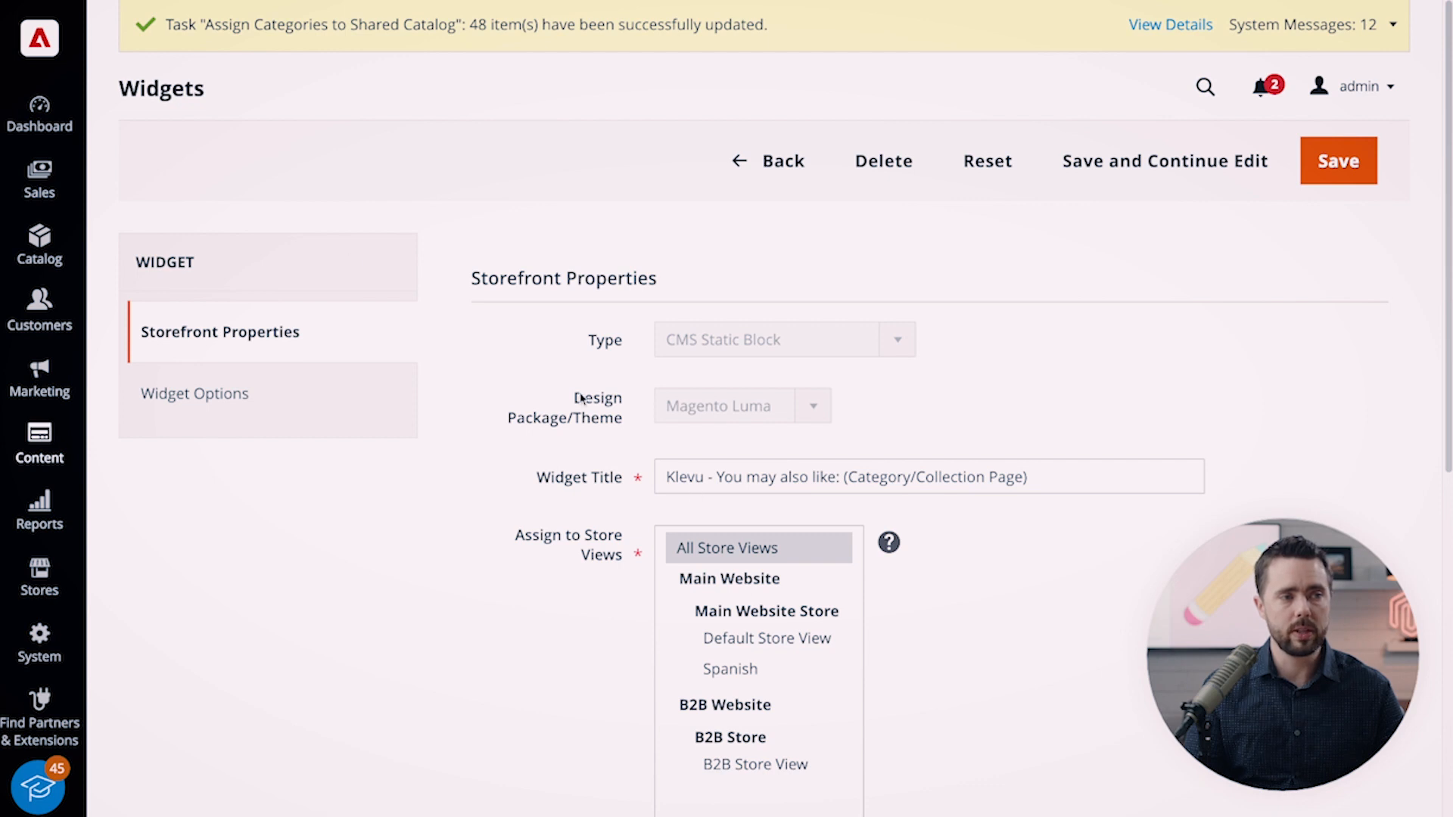
Examine the type, theme, title and store view assignment in the Klevu category page widget's storefront properties
scroll(582, 398, "down", 1)
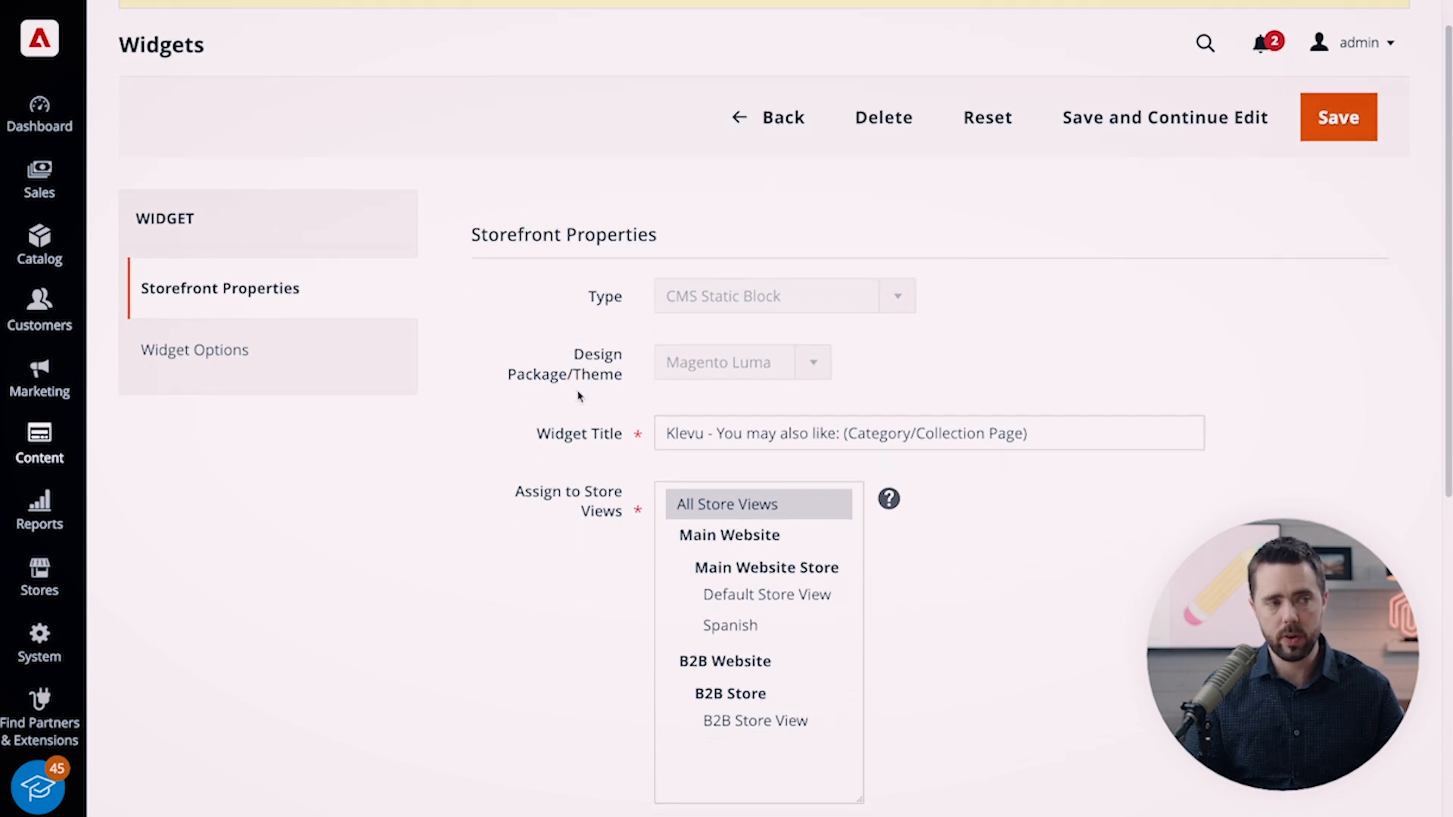
left_click_drag(533, 421, 965, 410)
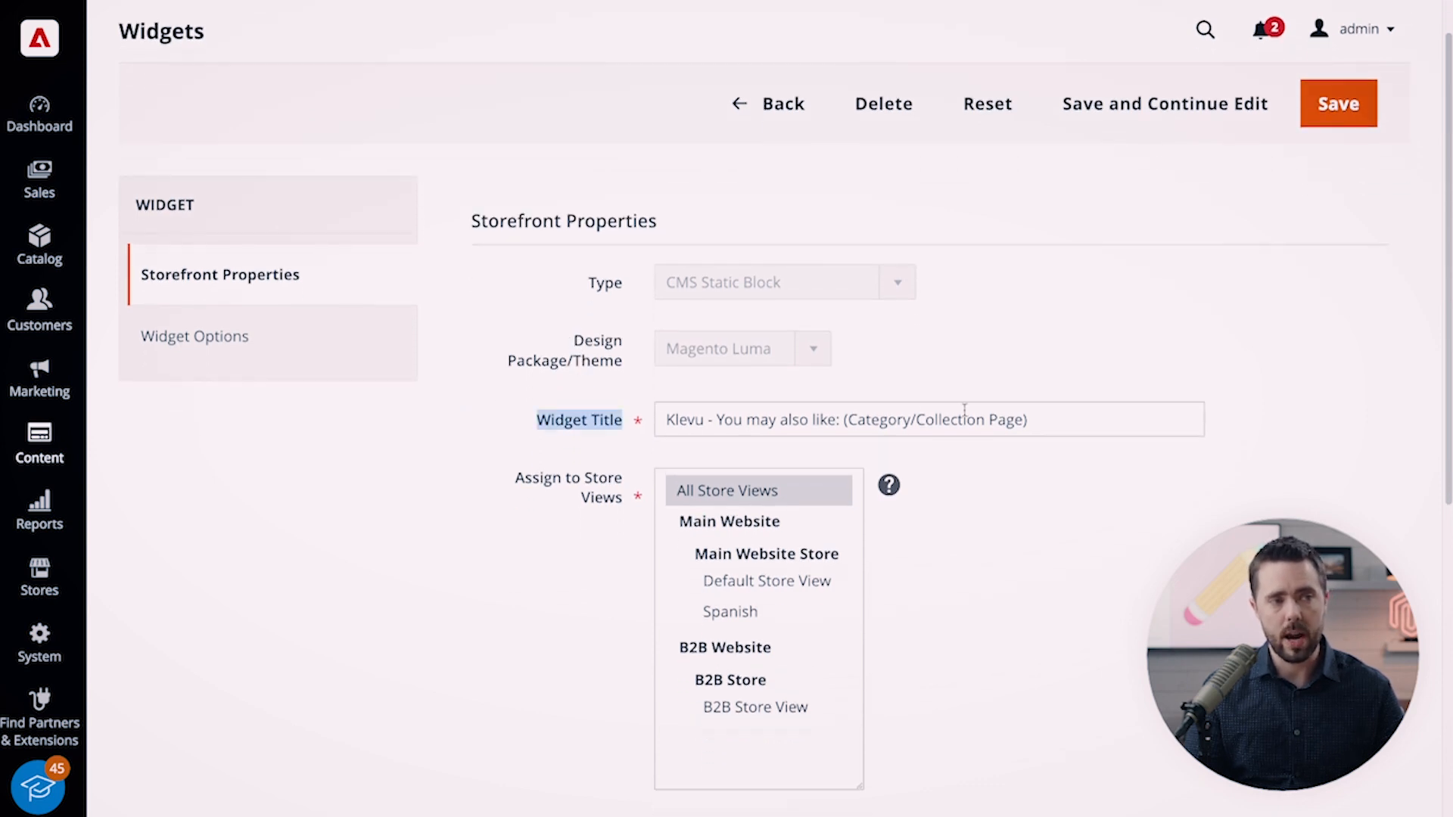
triple_click(738, 411)
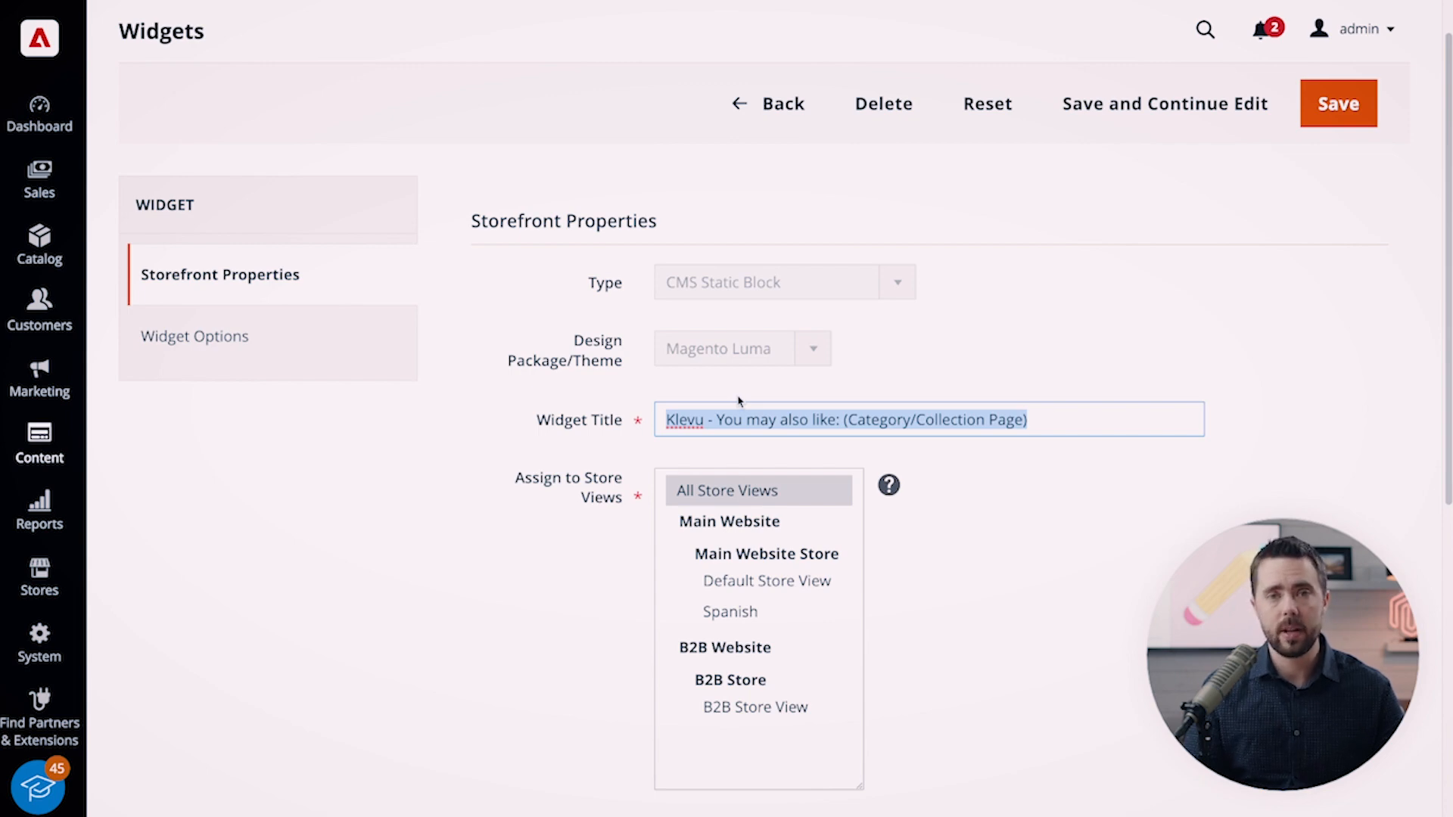
scroll(552, 366, "down", 1)
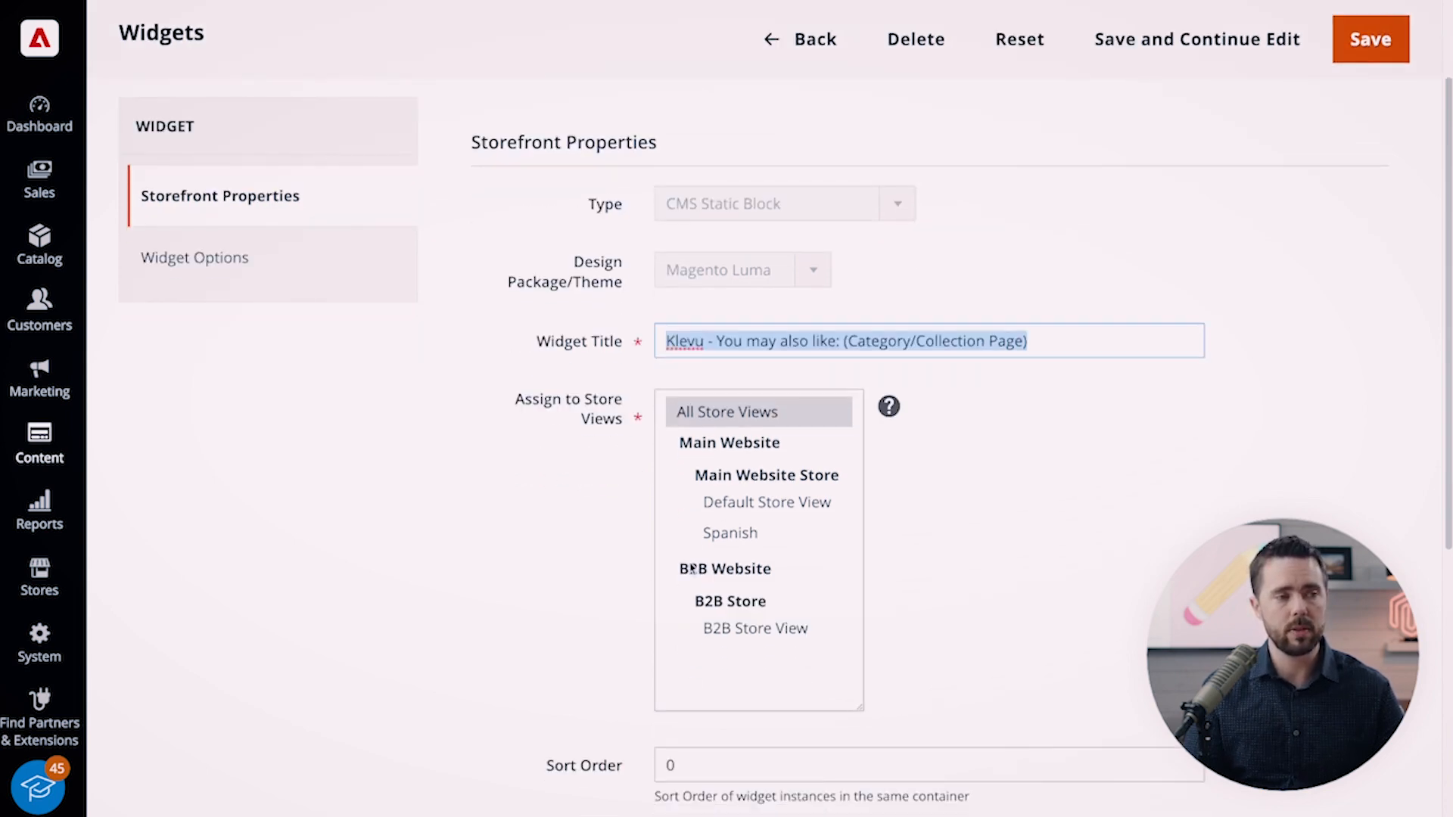
Examine the widget's layout update, including its available display pages, category scope and container
scroll(666, 487, "down", 2)
scroll(650, 529, "down", 5)
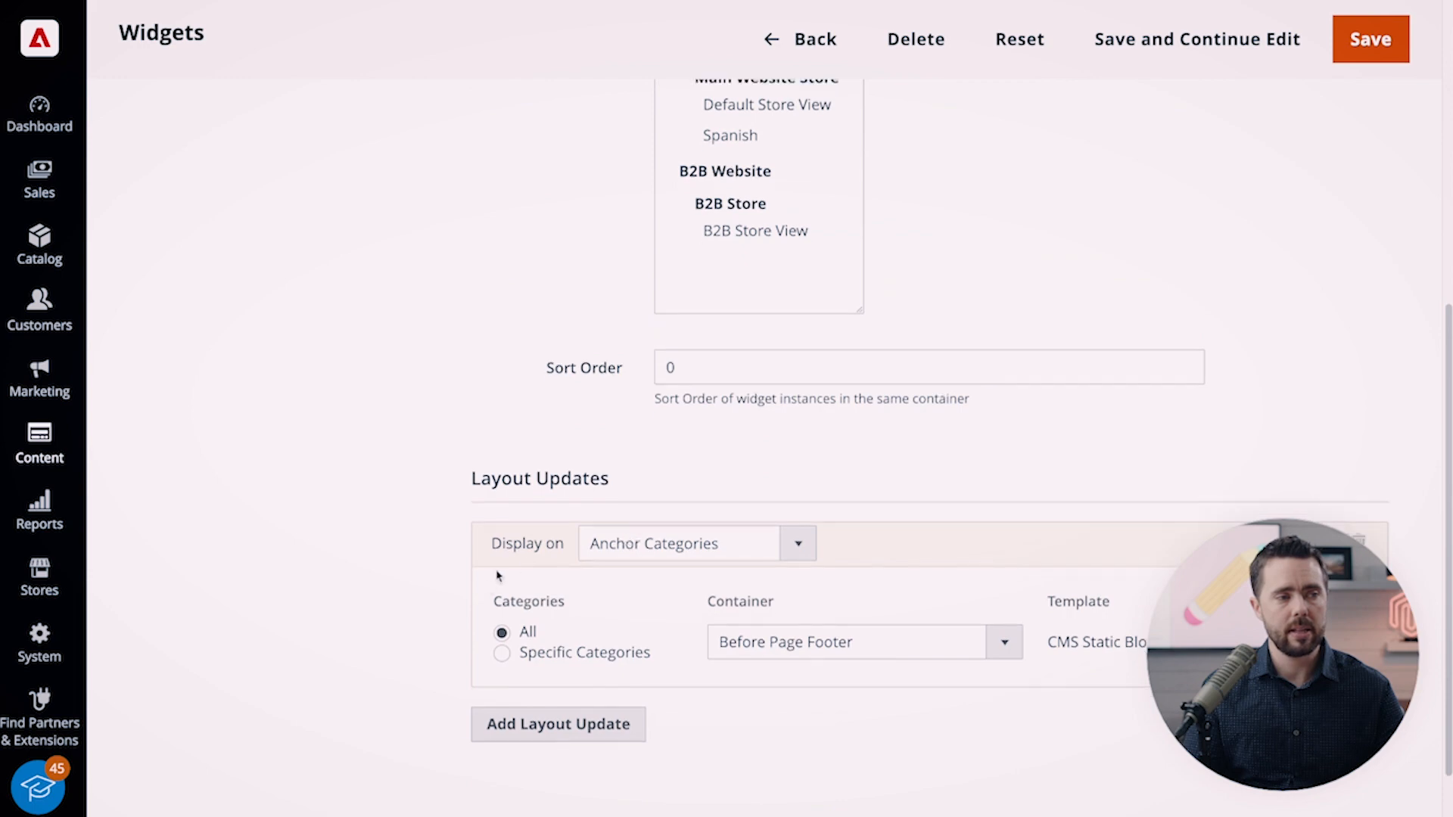
left_click(590, 544)
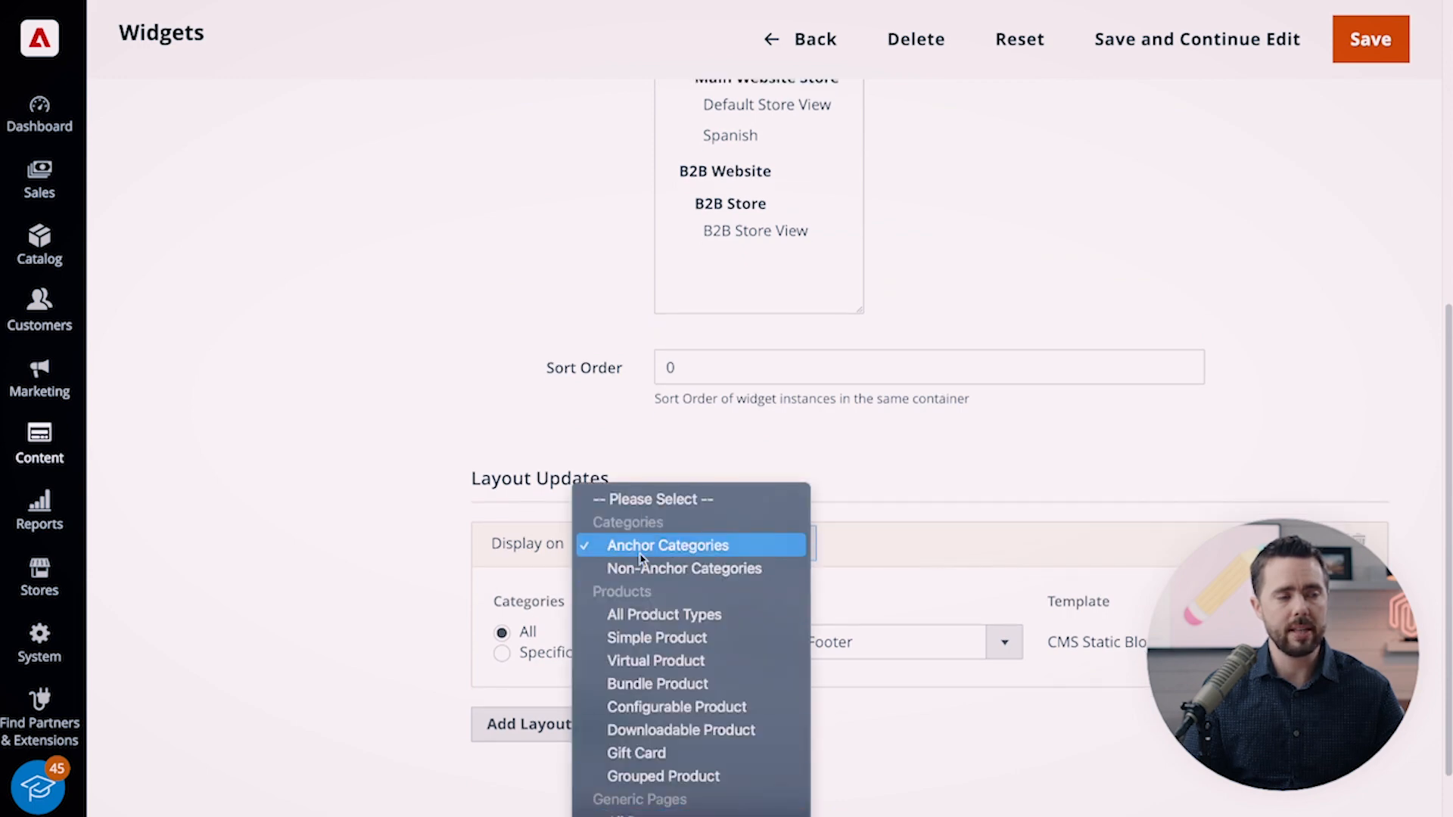
left_click(391, 478)
scroll(678, 639, "down", 1)
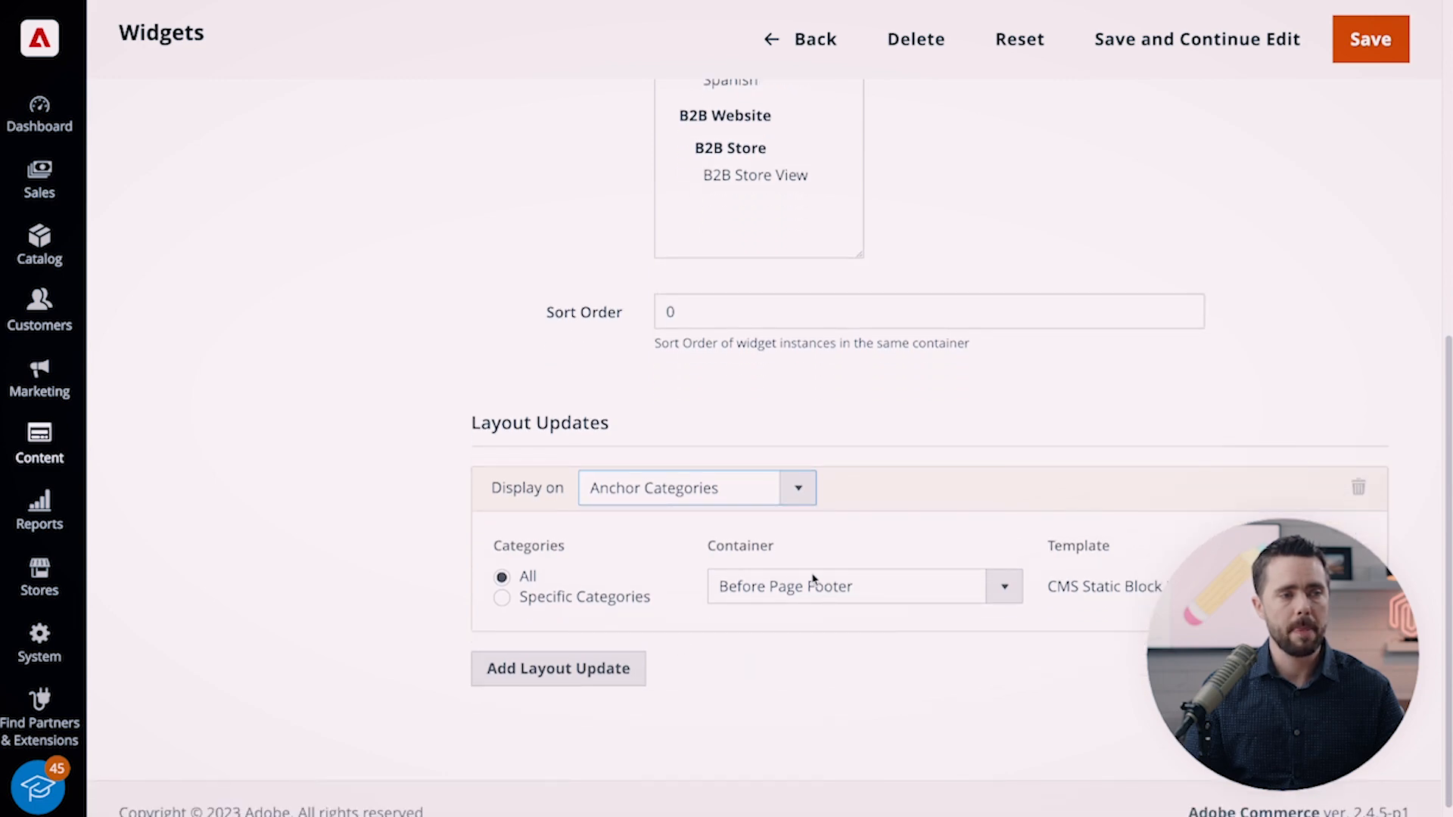
left_click(852, 608)
left_click(358, 397)
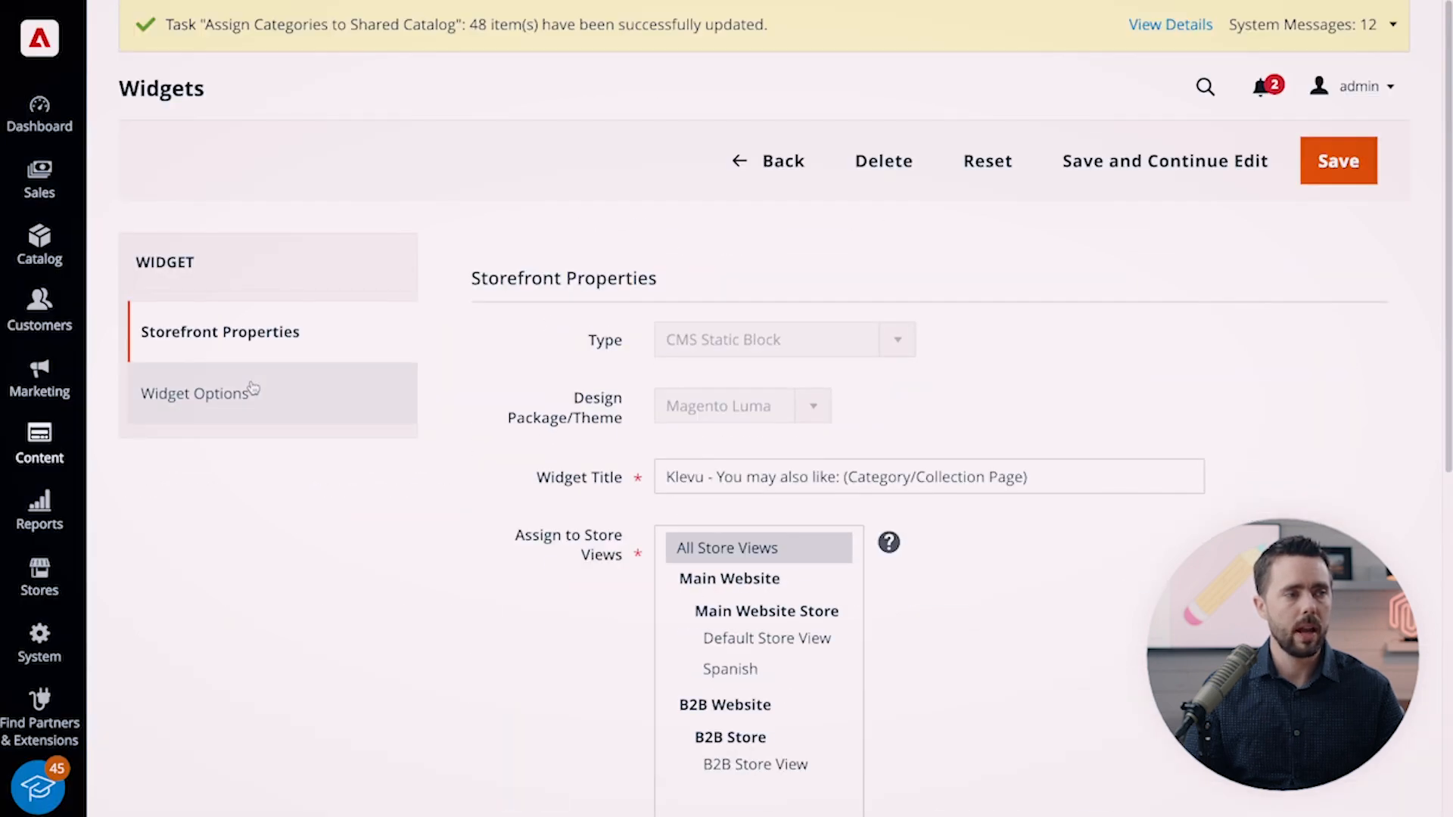
Review which block the widget uses in its options, and show the available containers for the Anchor Categories layout update
left_click(243, 393)
left_click_drag(530, 341, 1192, 452)
left_click(1114, 444)
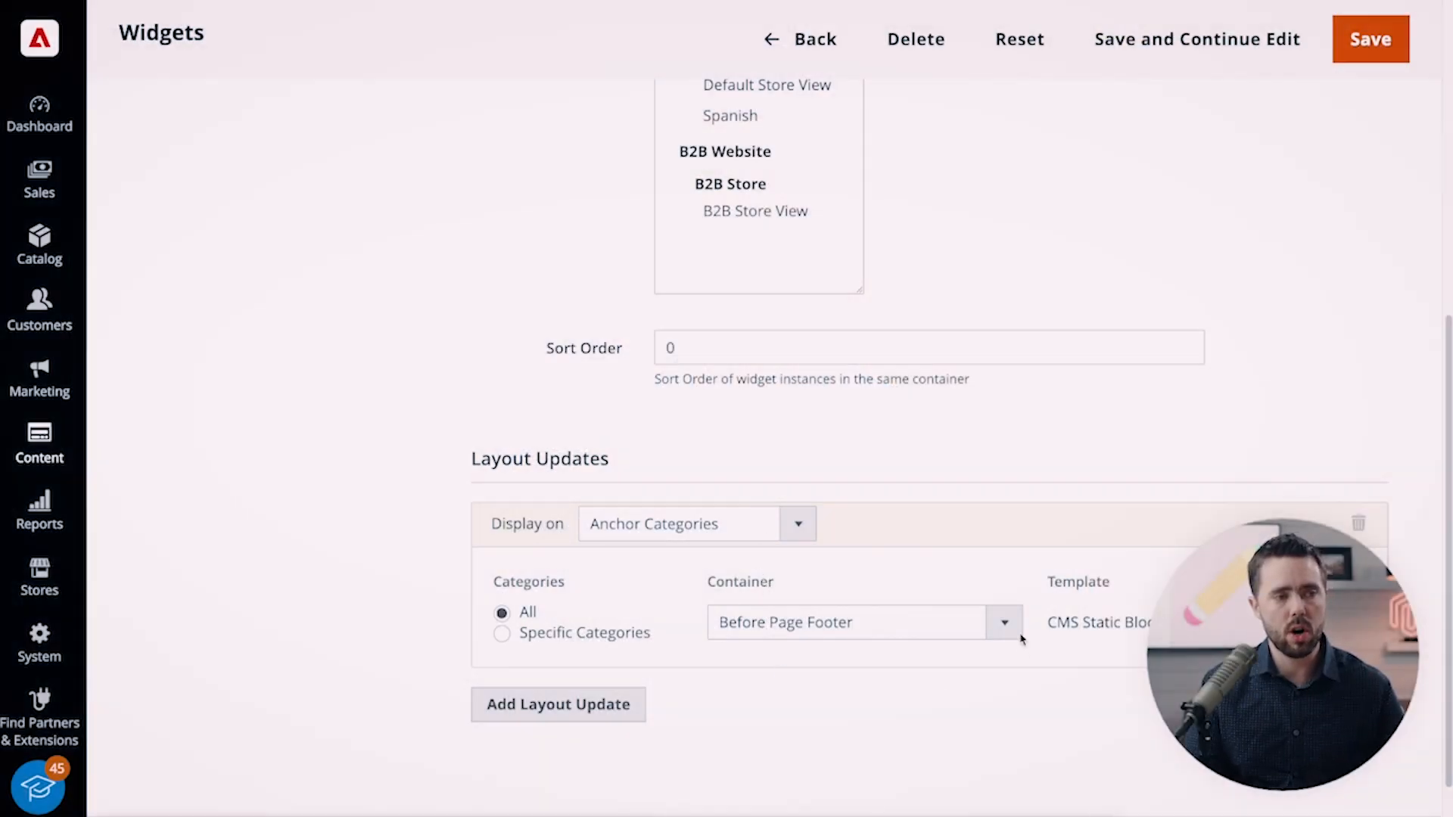
left_click(1010, 624)
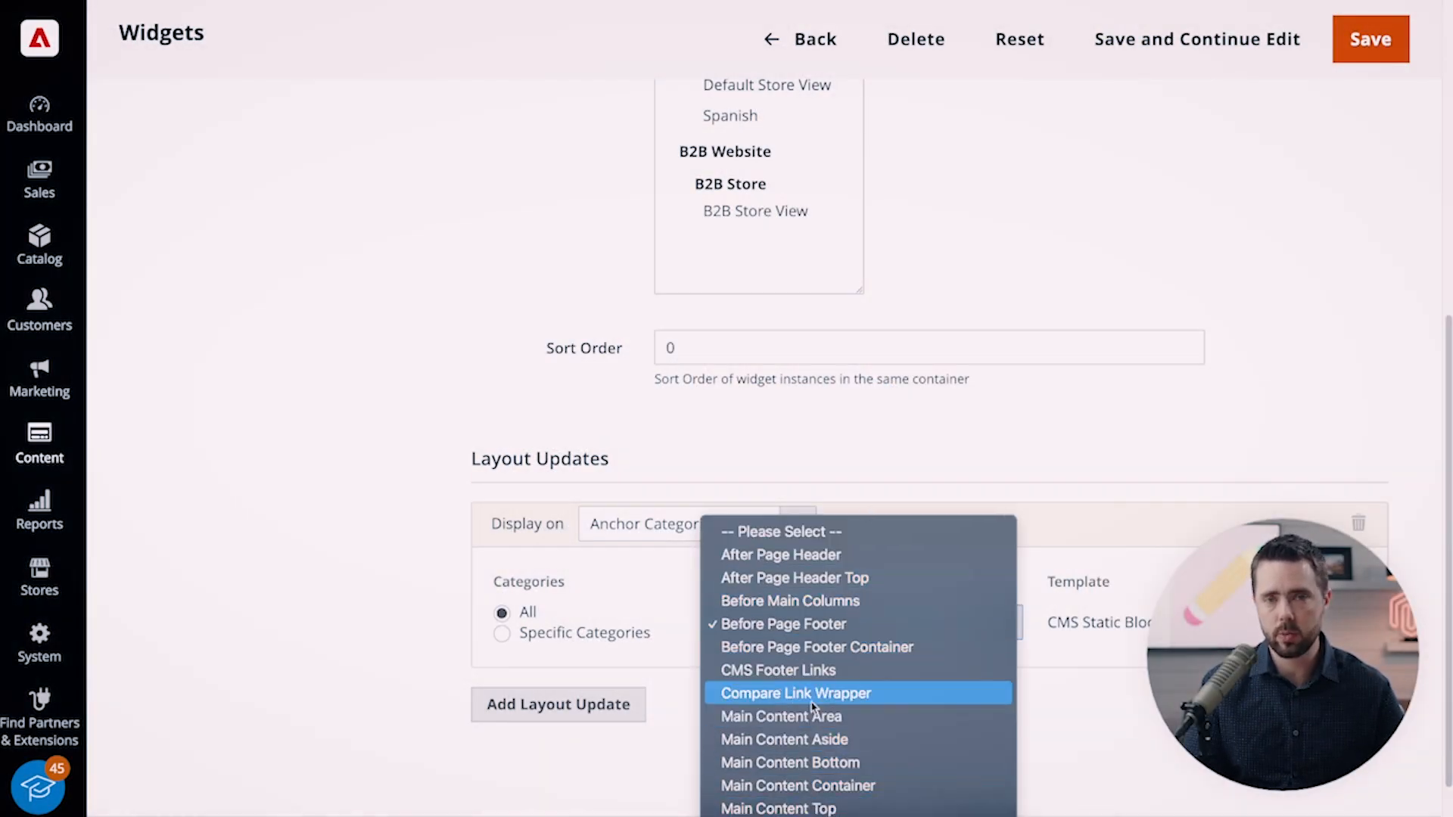